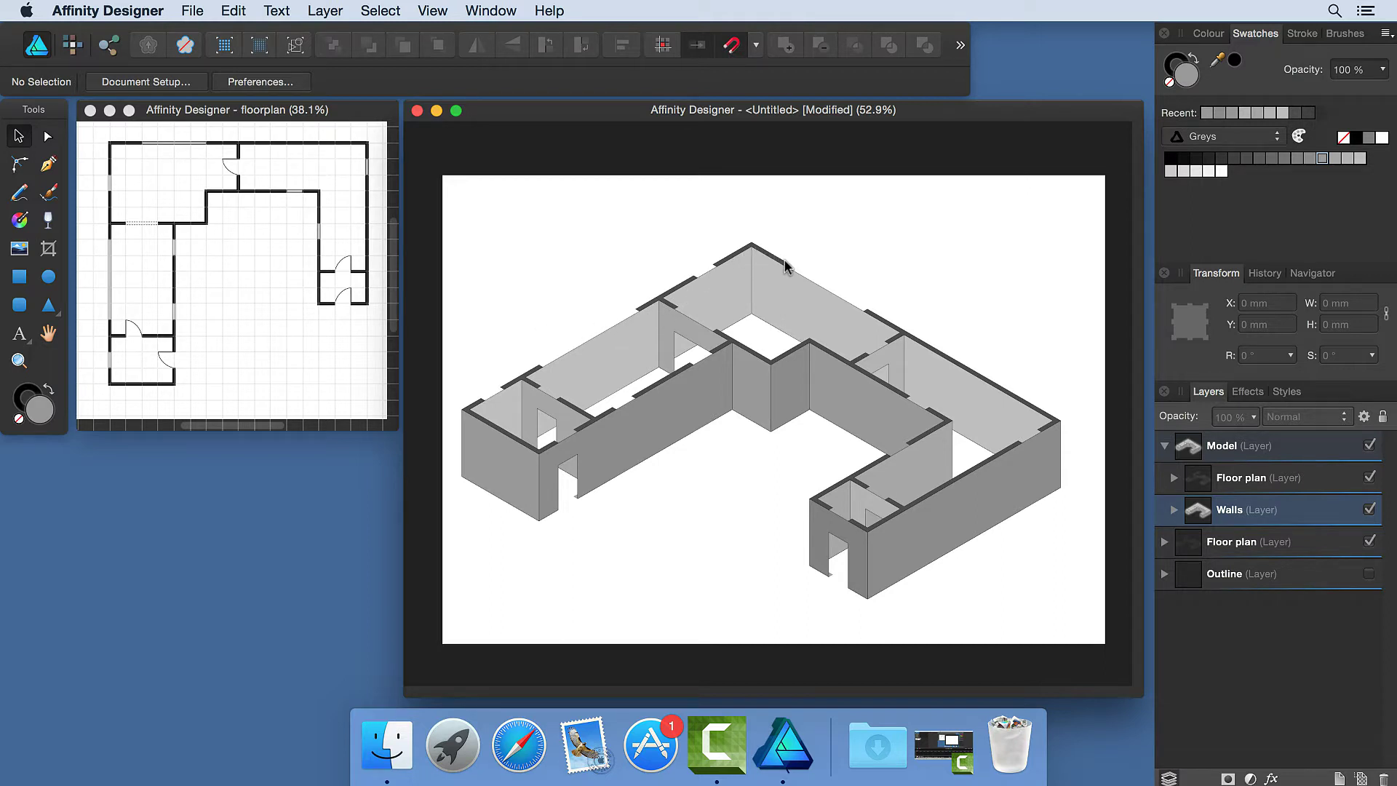
- Show the grid and delete all the curves inside the Floor plan sublayer of the Model layer
left_click(1275, 480)
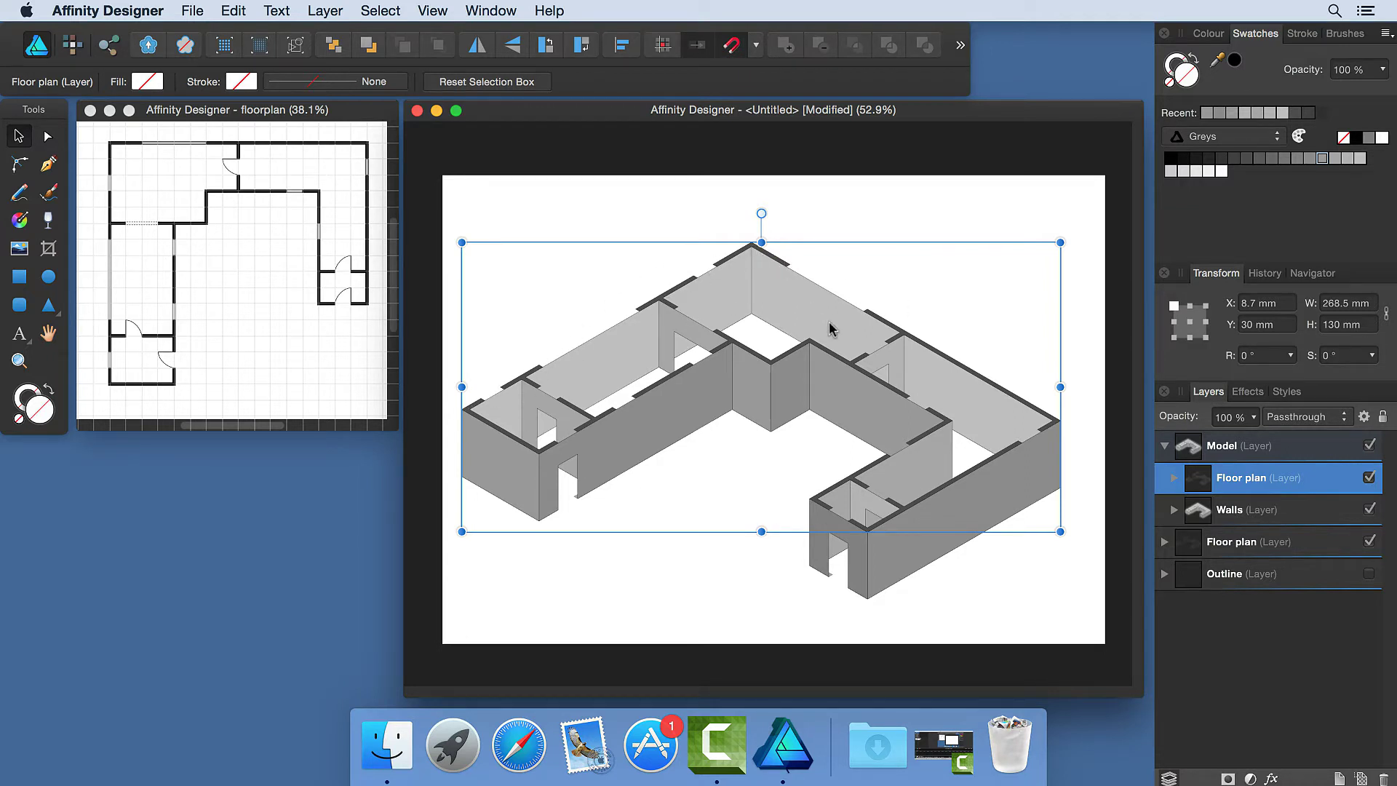
key("super+slash")
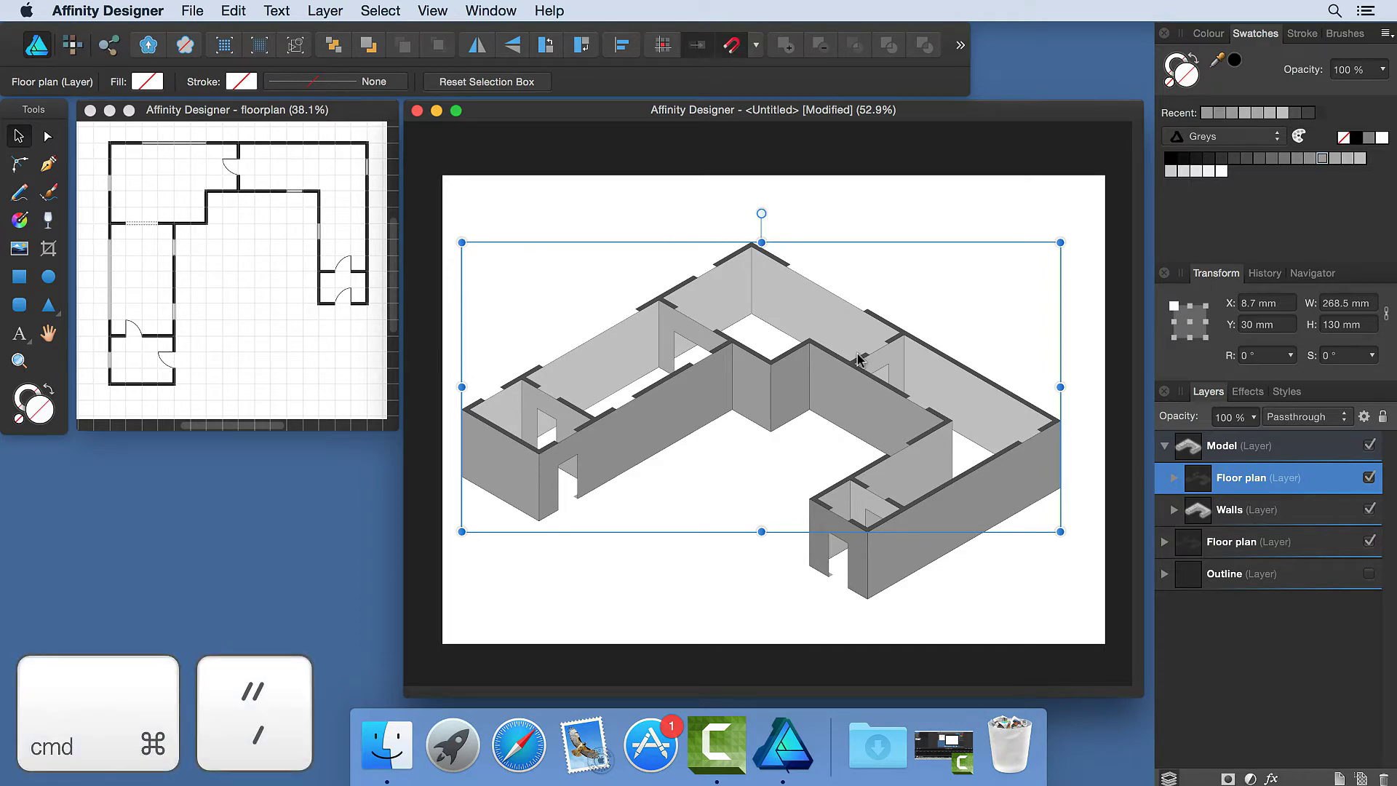
left_click(1173, 477)
left_click(1244, 509)
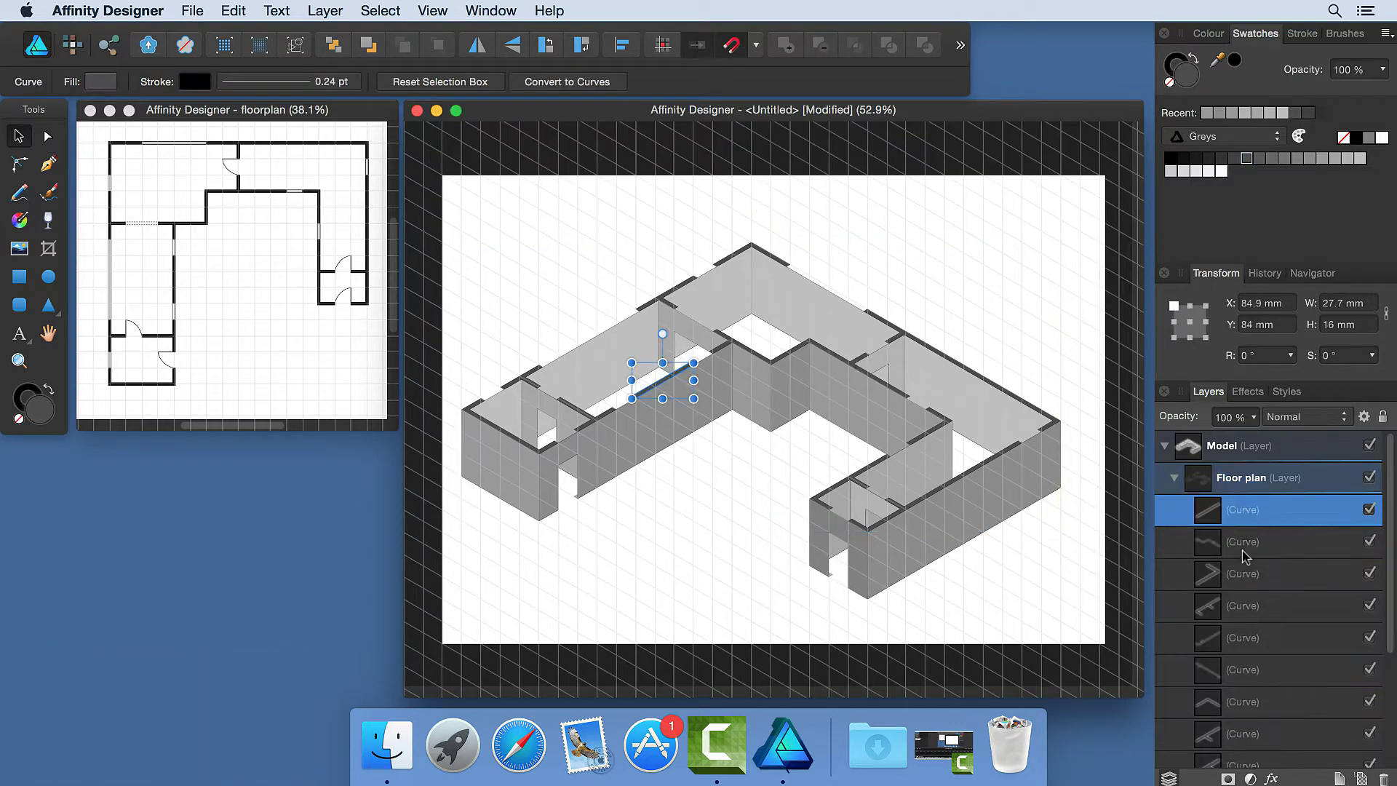
scroll(1245, 575, "down", 5)
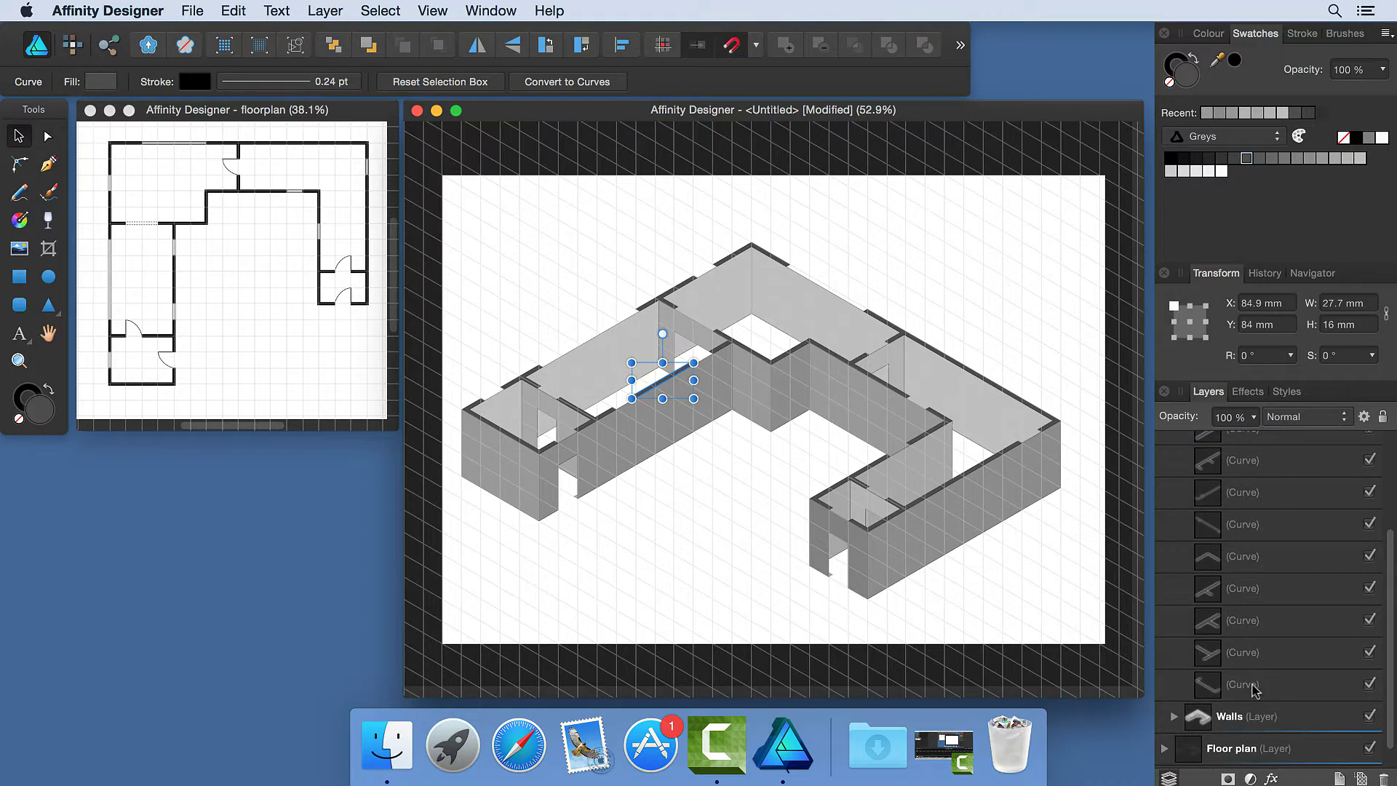
left_click(1244, 684, "shift")
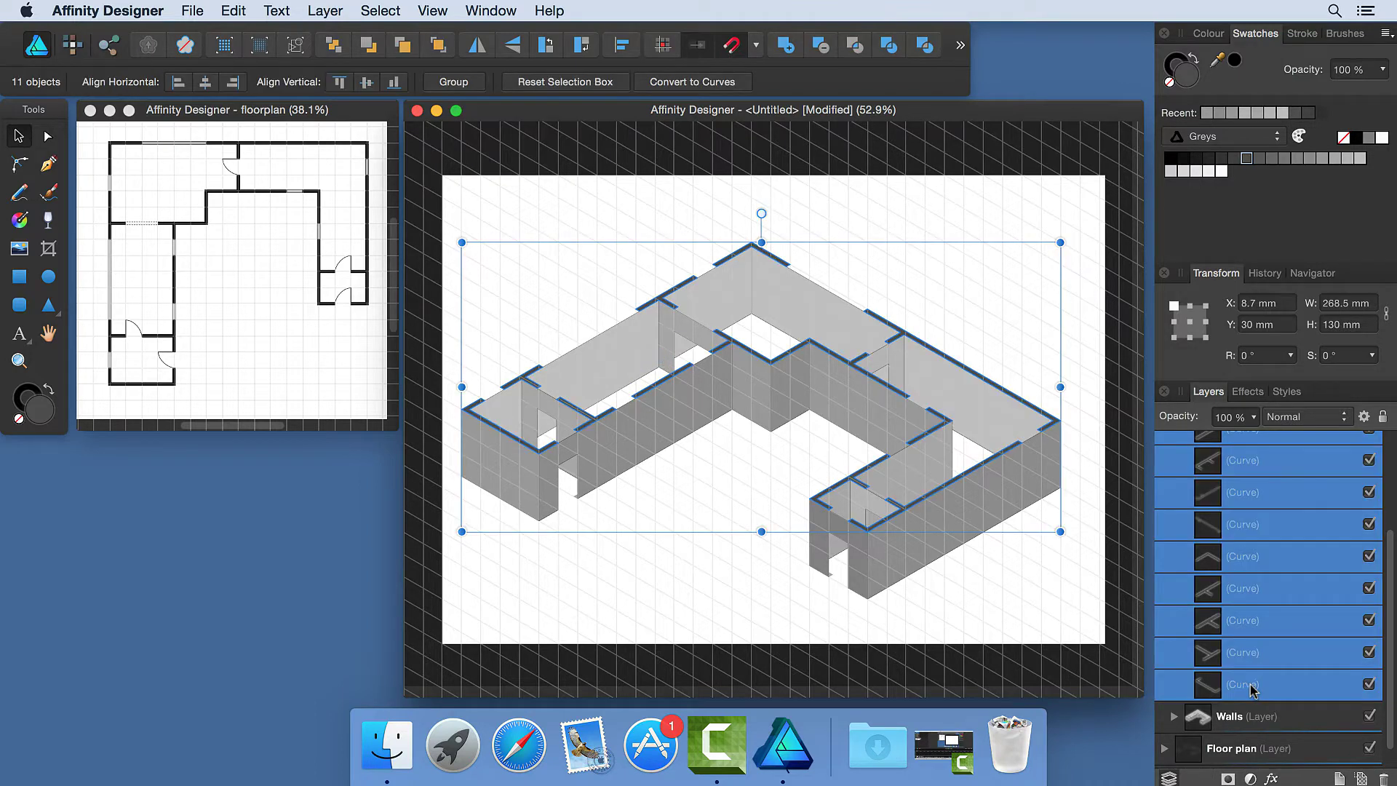
left_click(1384, 779)
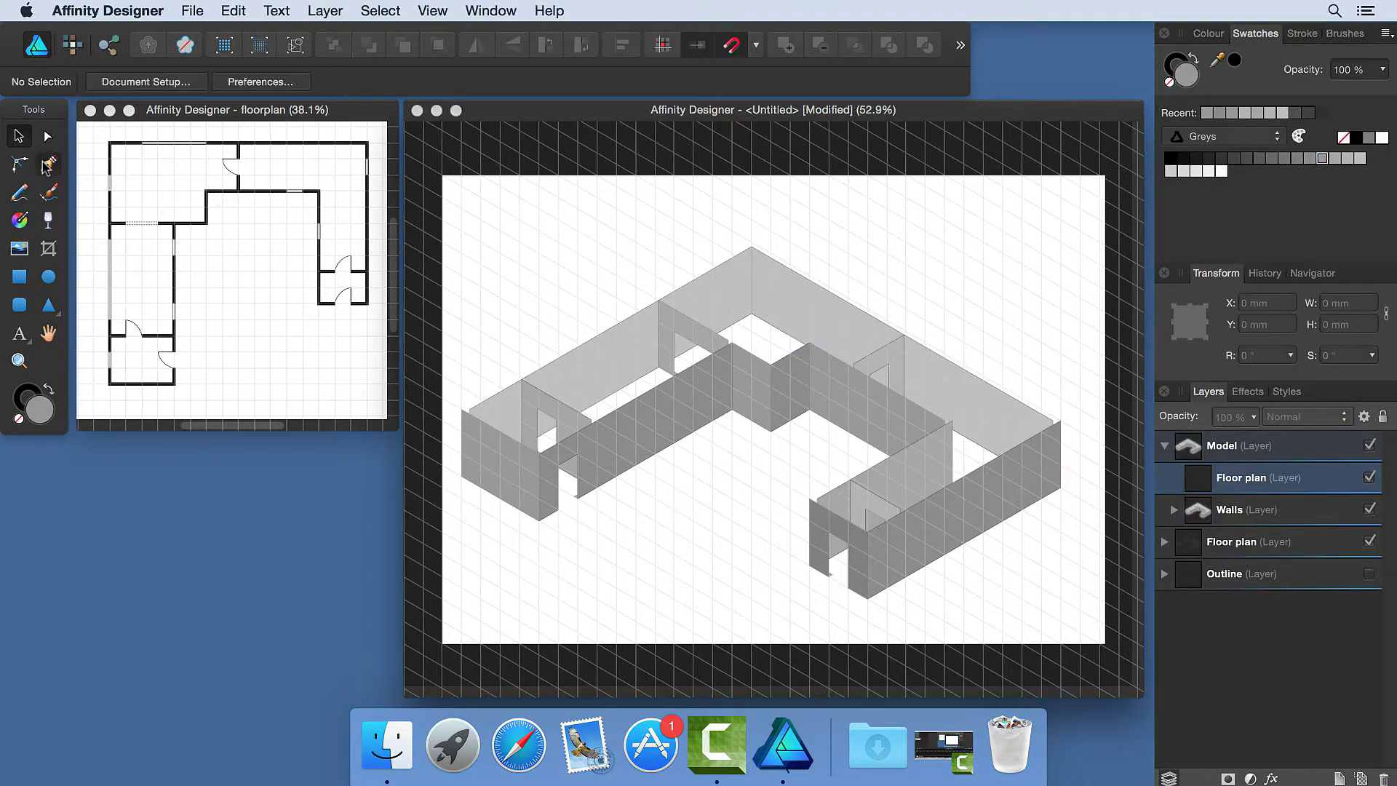
- With the Pen tool active, switch the isometric grid to the top plane and set its first-axis divisions to 1
left_click(46, 165)
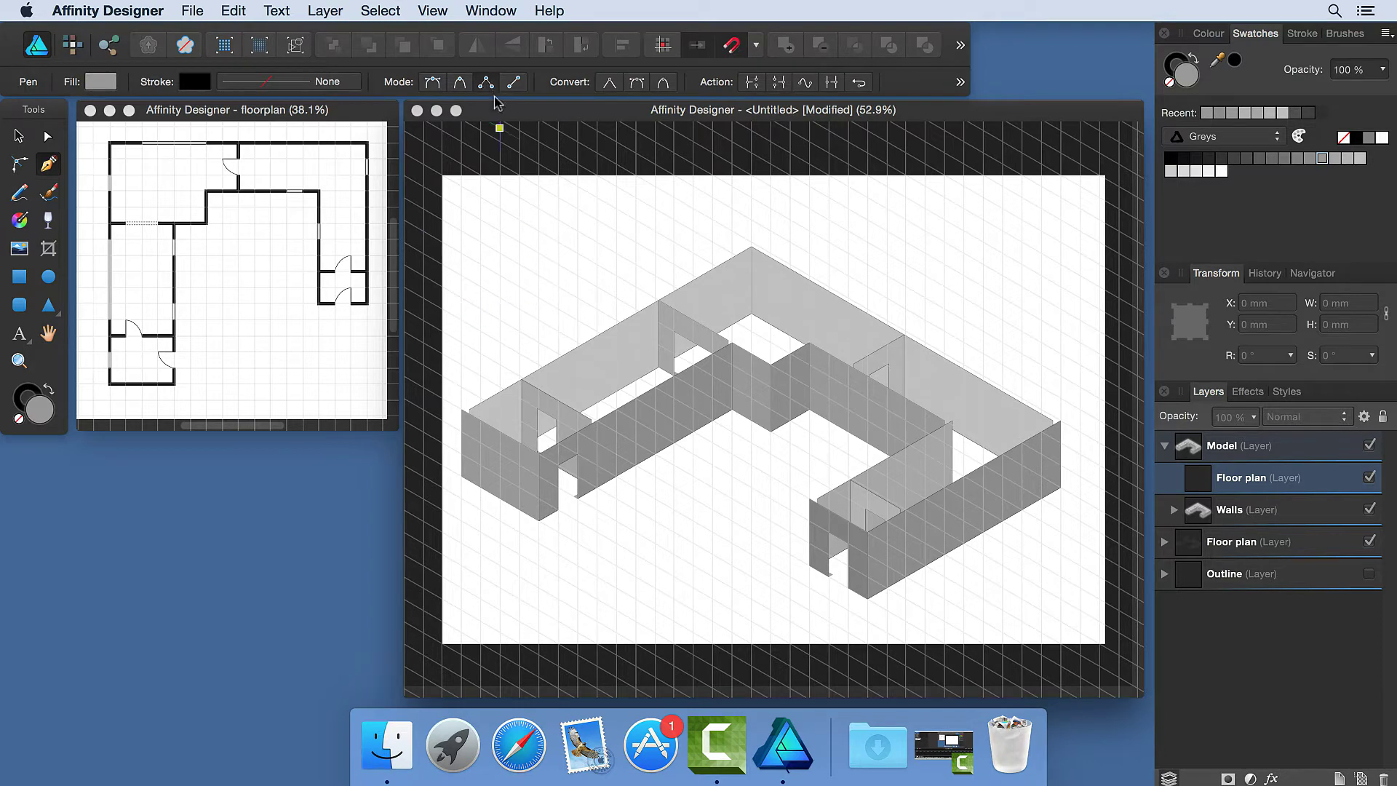
key("slash")
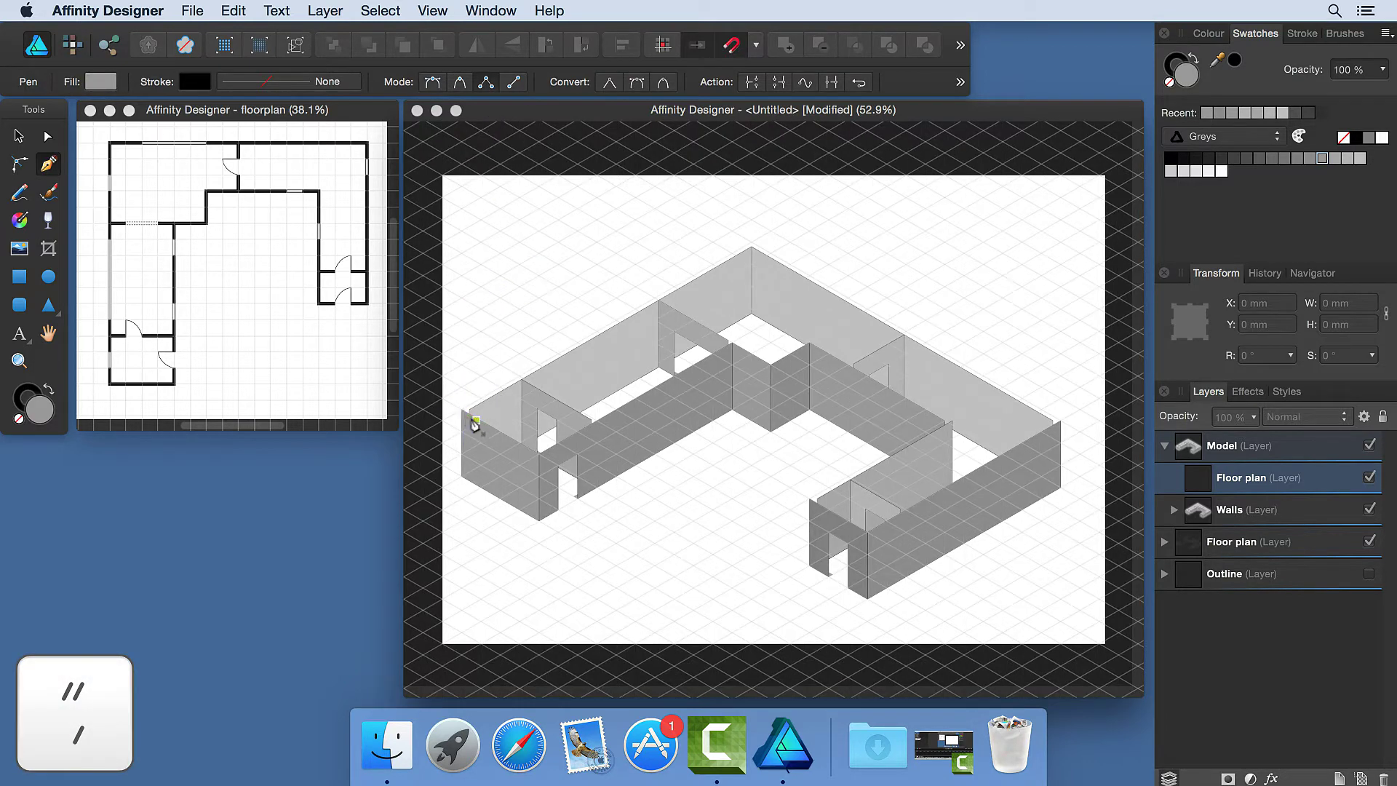
scroll(473, 423, "up", 2)
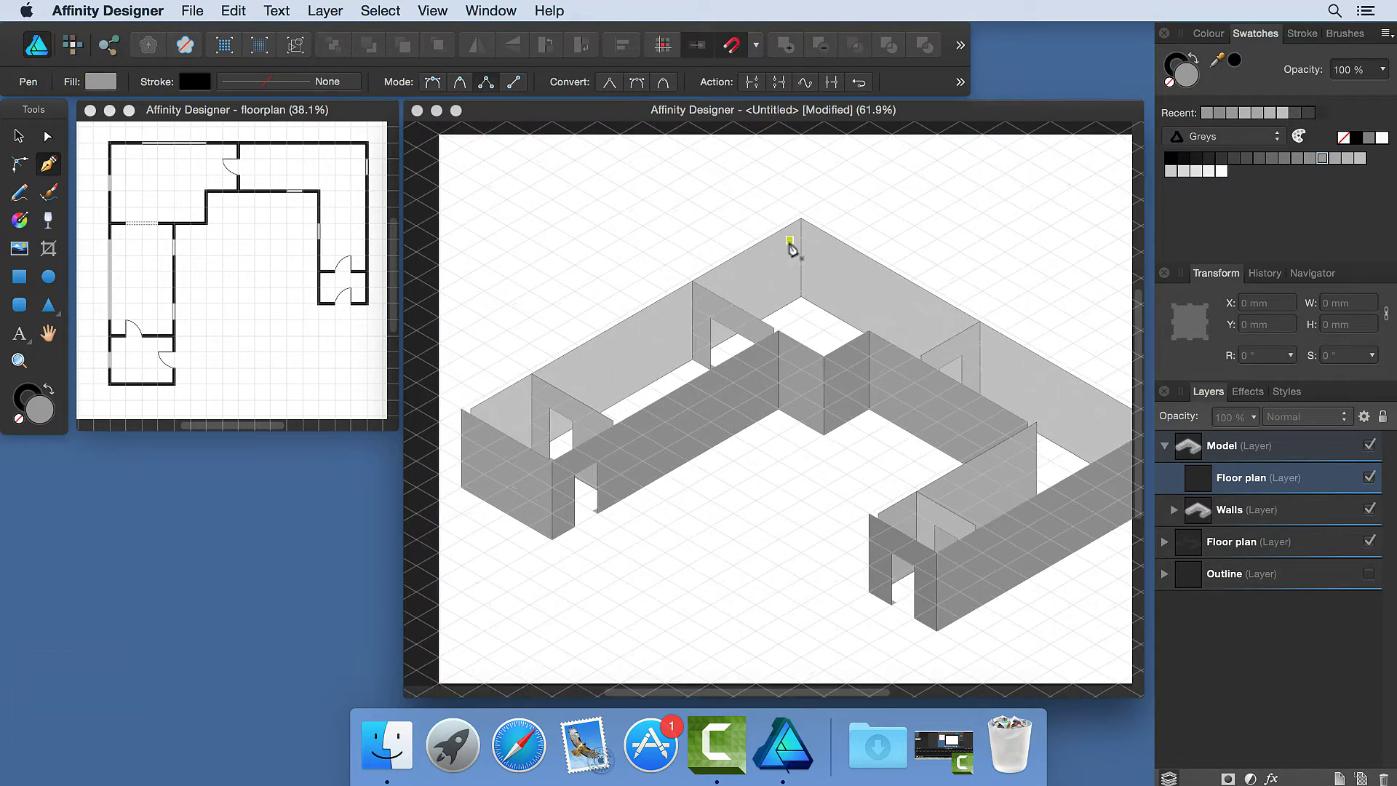
left_click(439, 11)
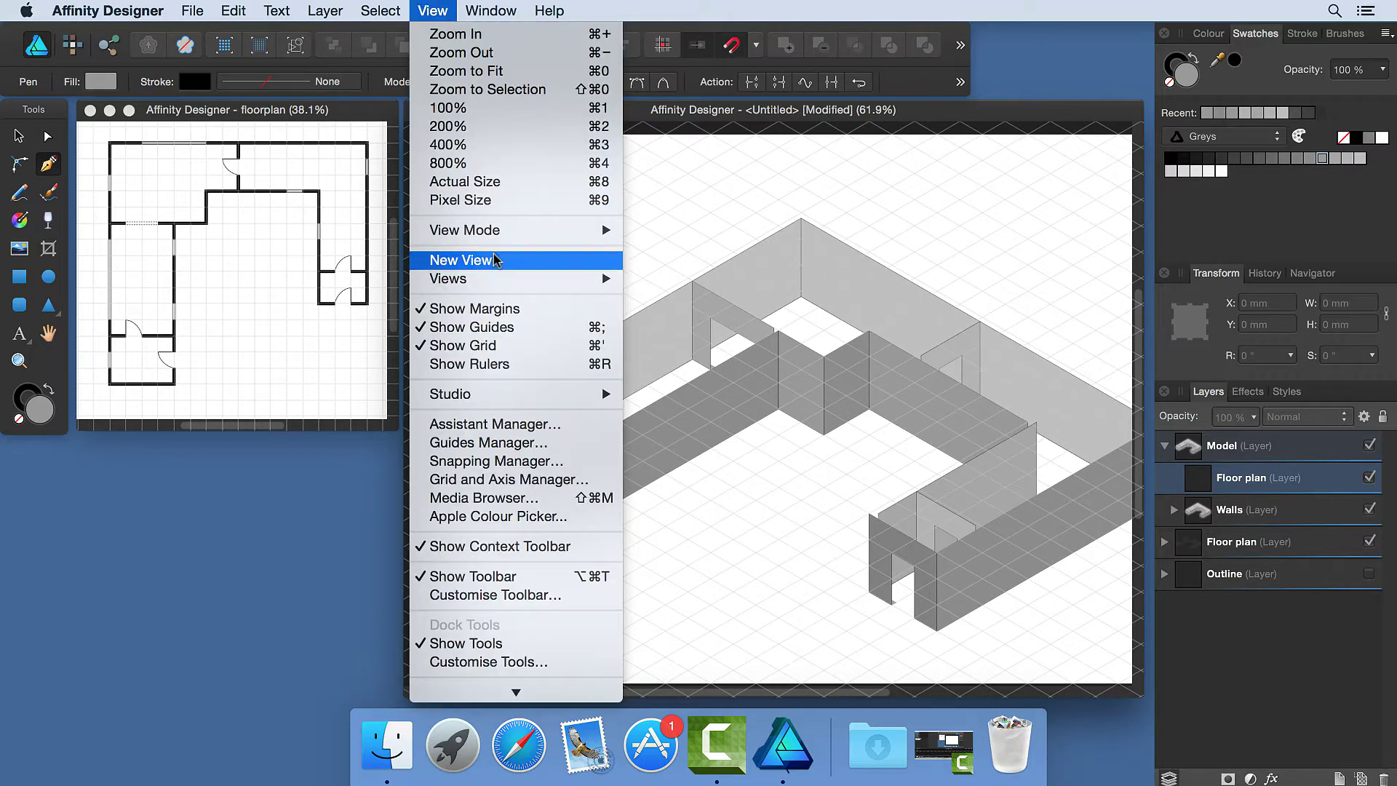
left_click(513, 479)
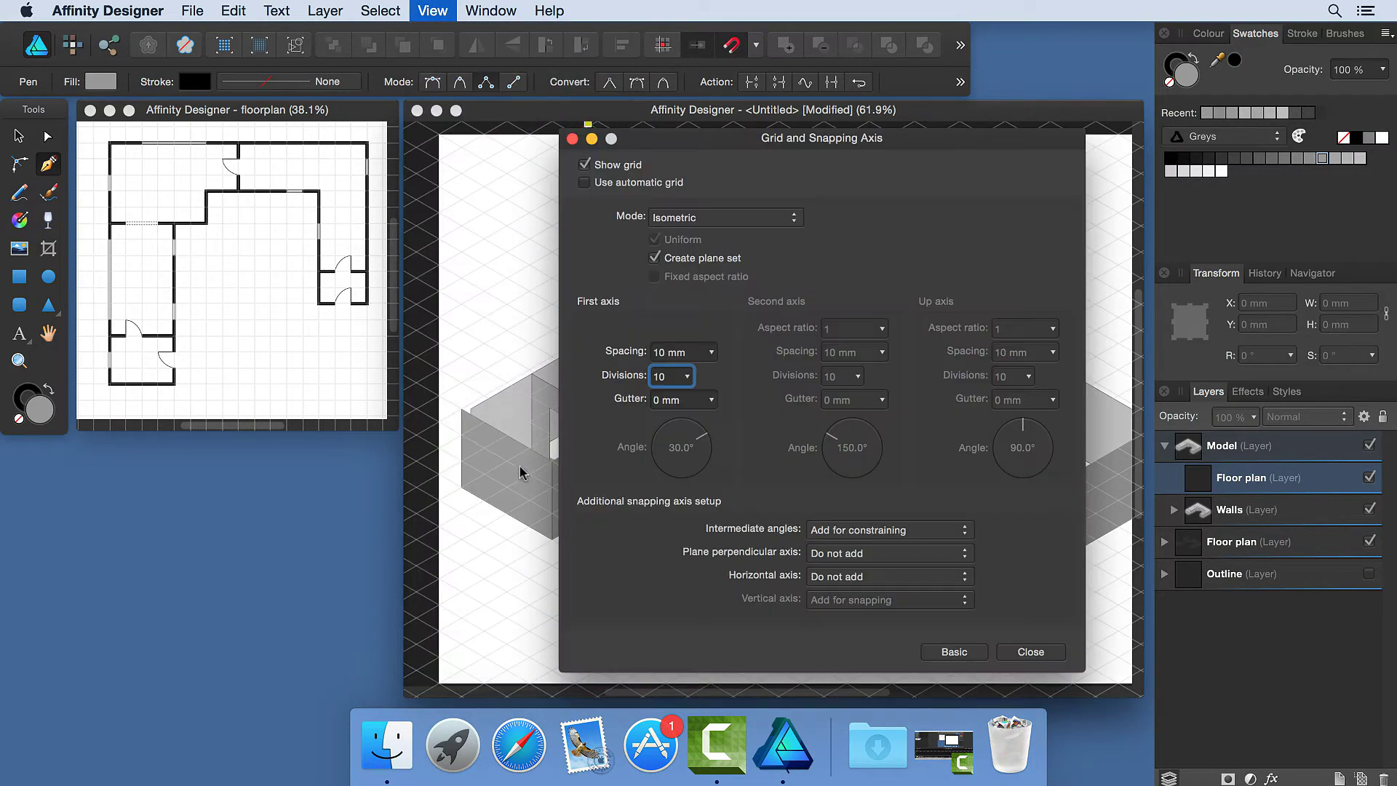
left_click(688, 377)
left_click_drag(686, 401, 661, 402)
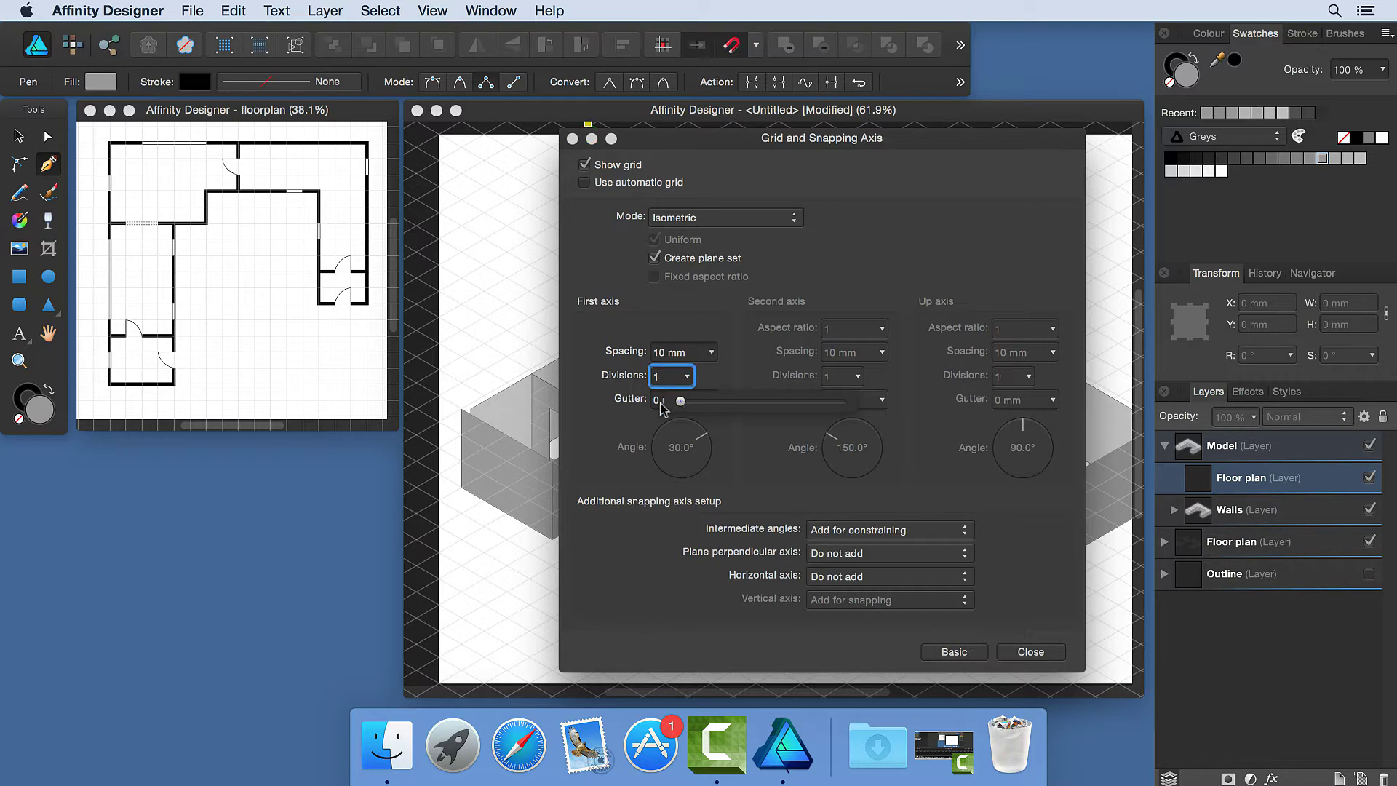
left_click(1010, 652)
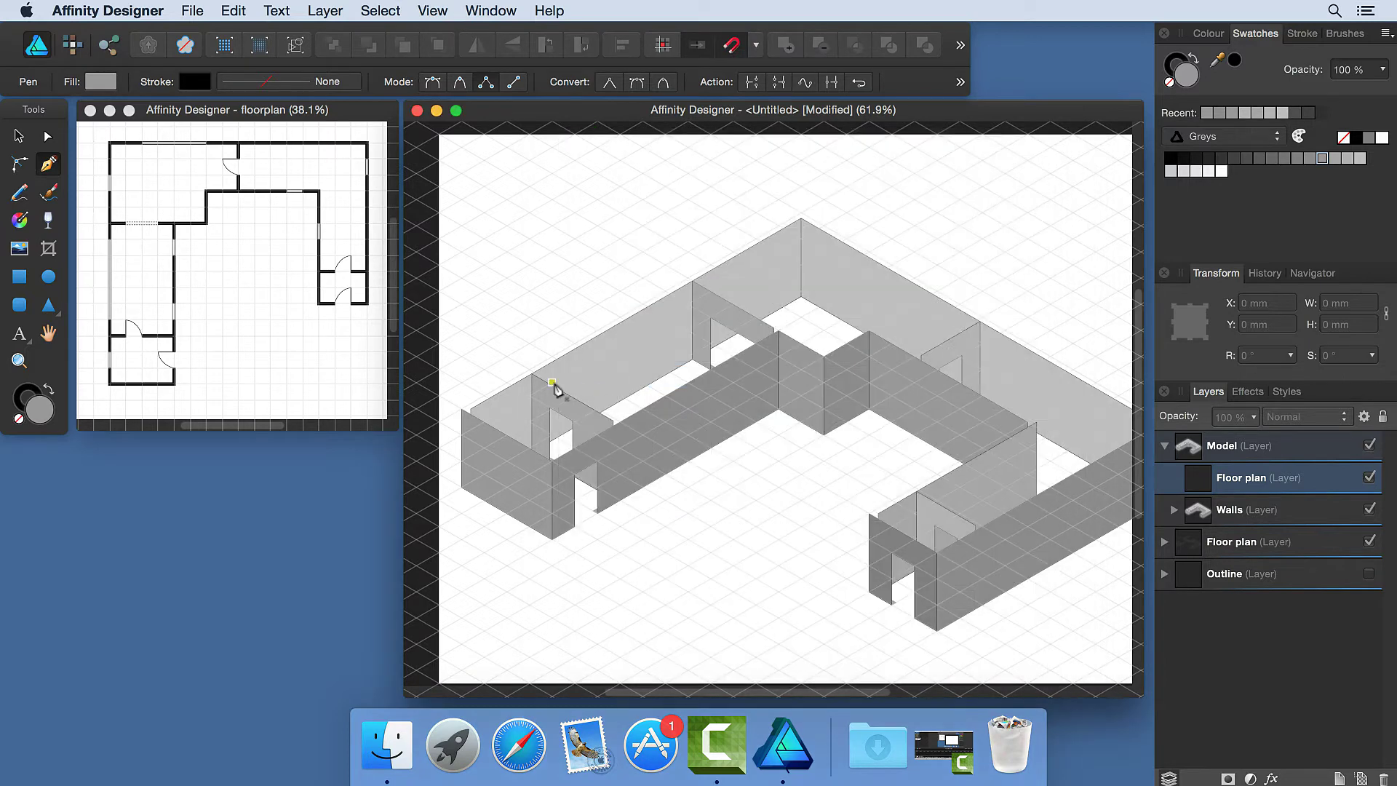
- Start the outer wall outline with straight Pen segments from the far-left corner, around the back and far-right corners, to the right wing's end
left_click(461, 408)
left_click(801, 218)
left_click_drag(1028, 395, 924, 320)
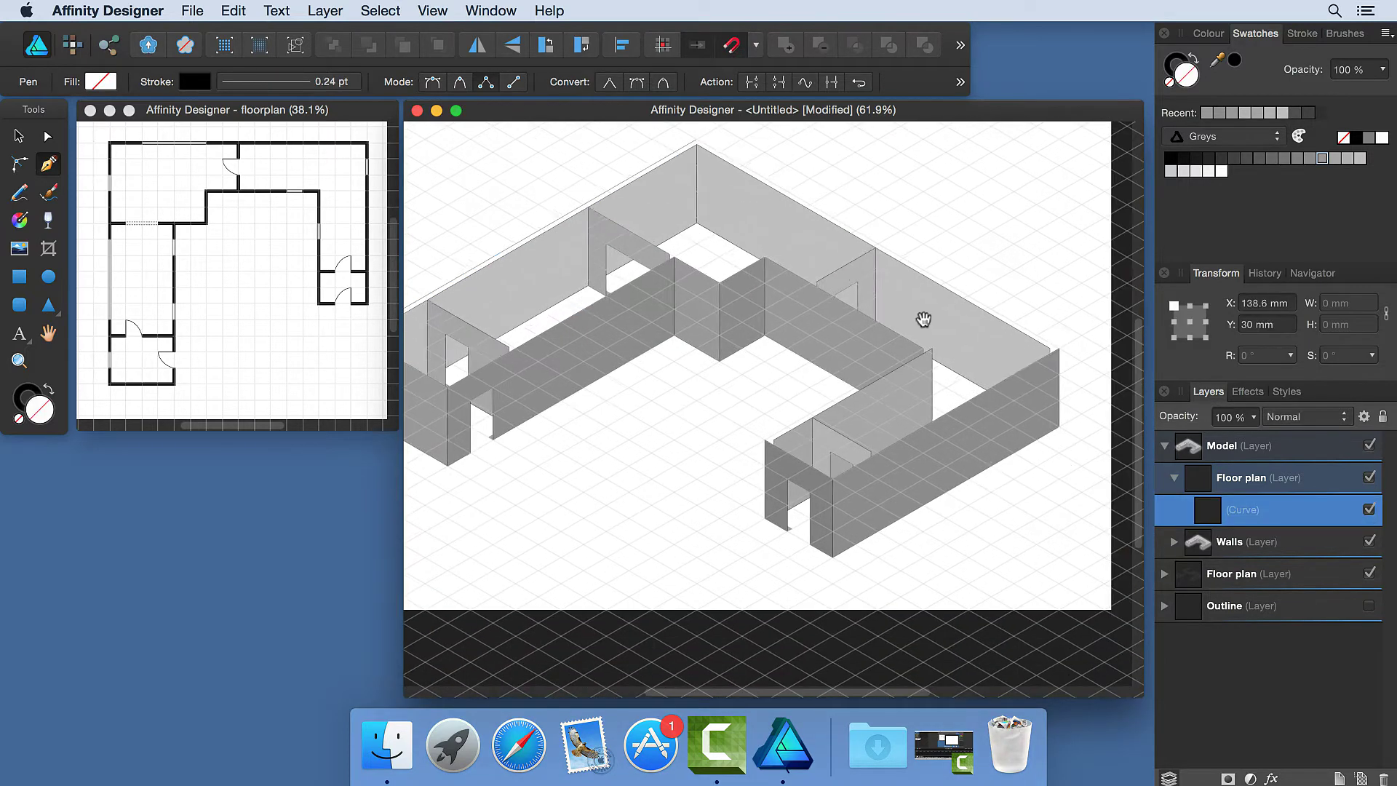
left_click(1058, 348)
left_click(832, 478)
left_click(764, 440)
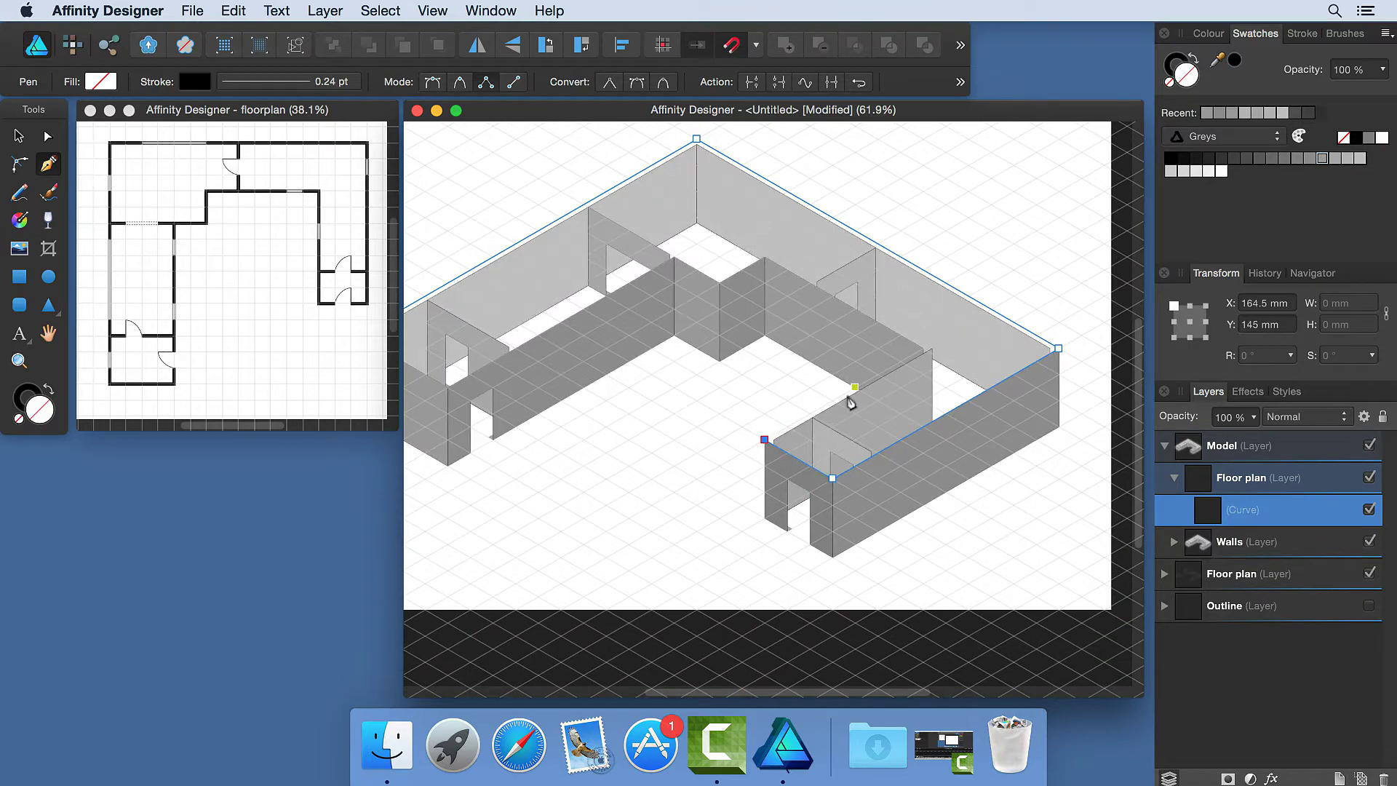
- Continue the outline along the courtyard-side wall tops and the left wing's end, closing it at the starting corner
left_click(923, 349)
left_click(763, 256)
left_click(719, 282)
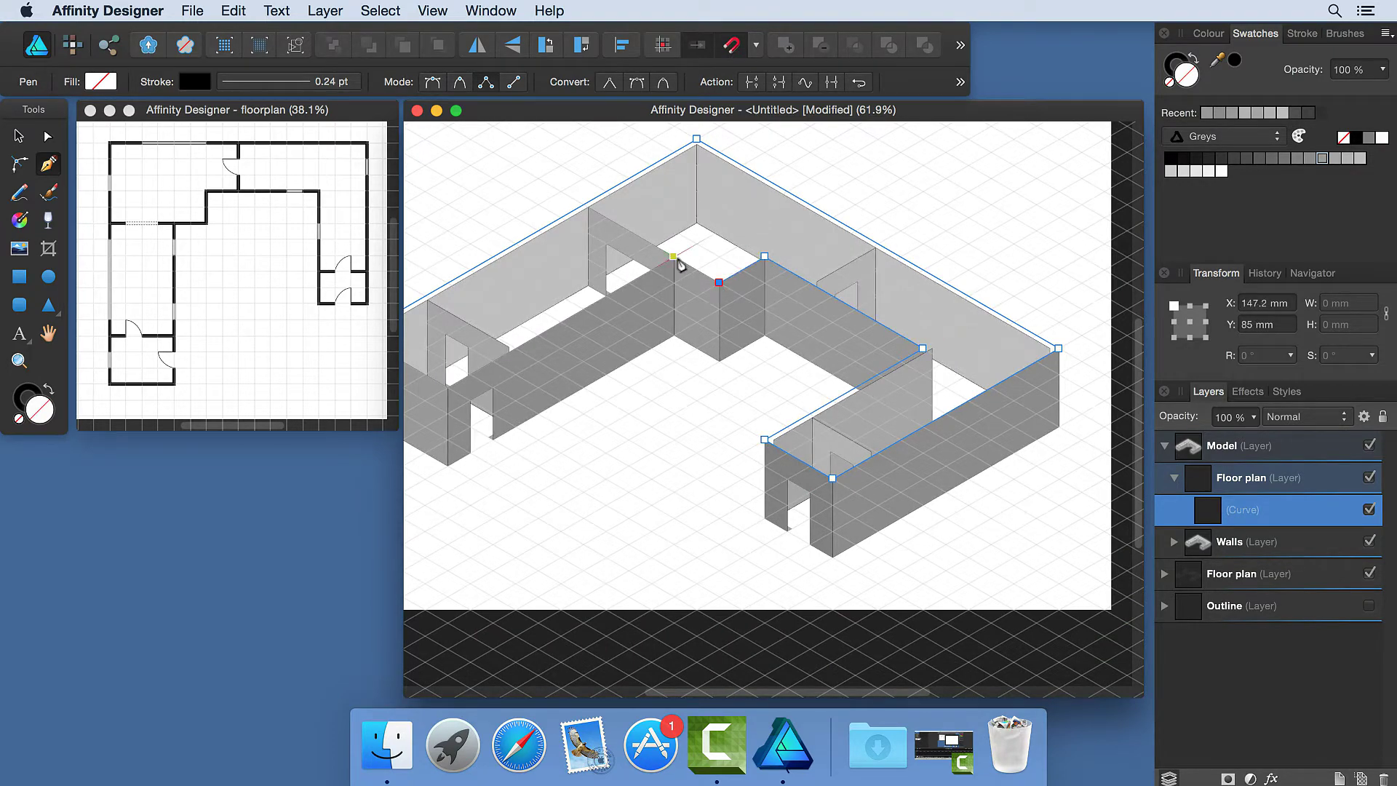
left_click(673, 256)
scroll(679, 264, "left", 5)
left_click(570, 324)
left_click(480, 269)
scroll(771, 356, "up", 5)
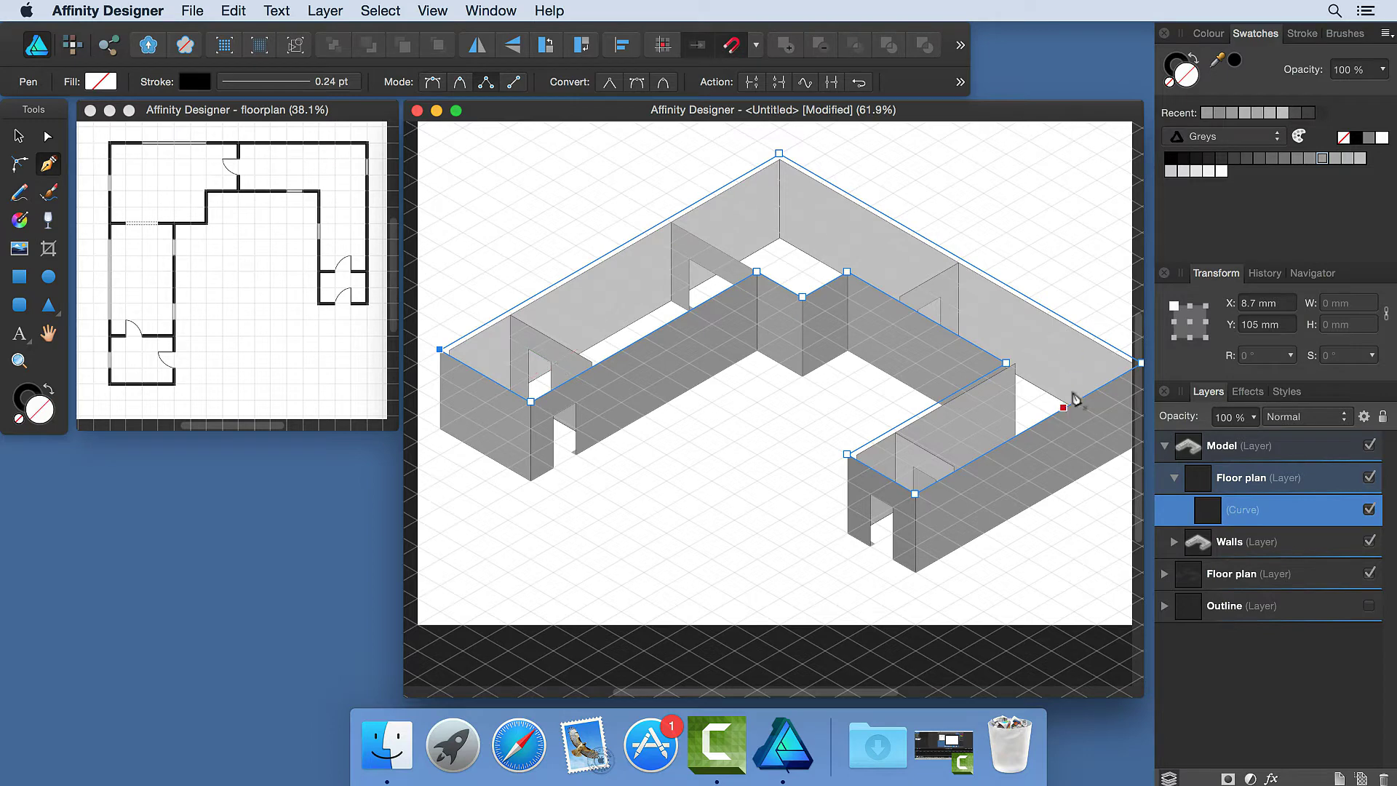
- Set the isometric grid's divisions to 10 and move the grid settings window away from the drawing
left_click(433, 11)
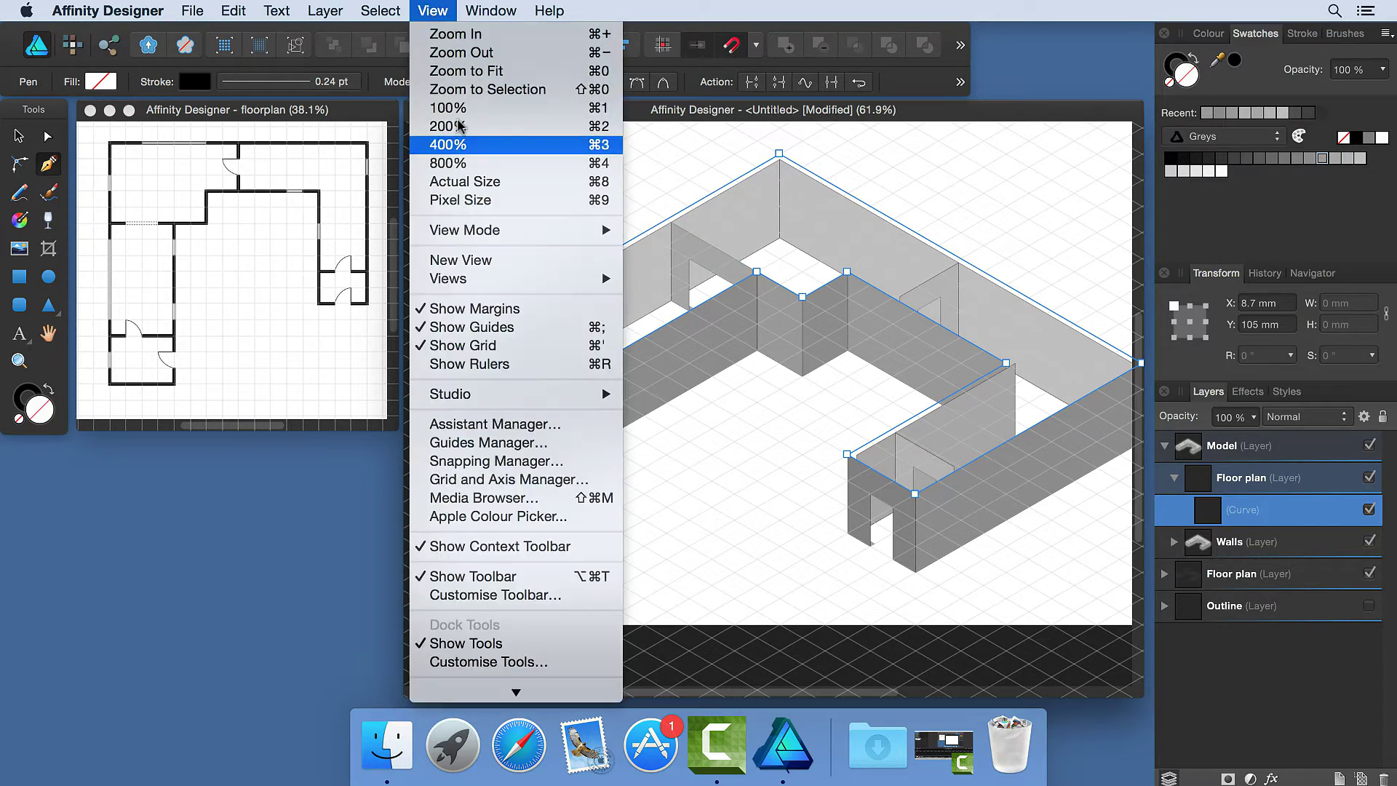
left_click(539, 479)
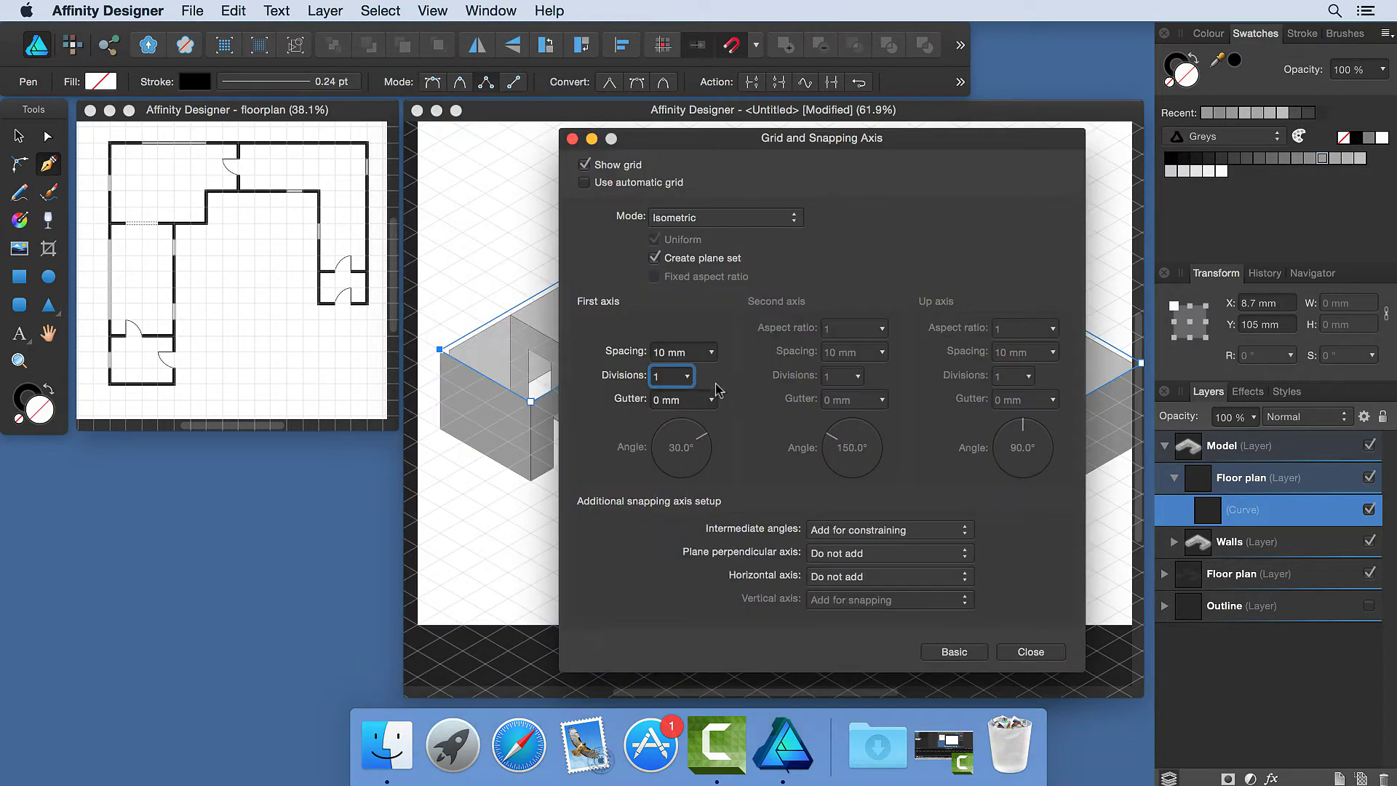
left_click(688, 376)
left_click(668, 376)
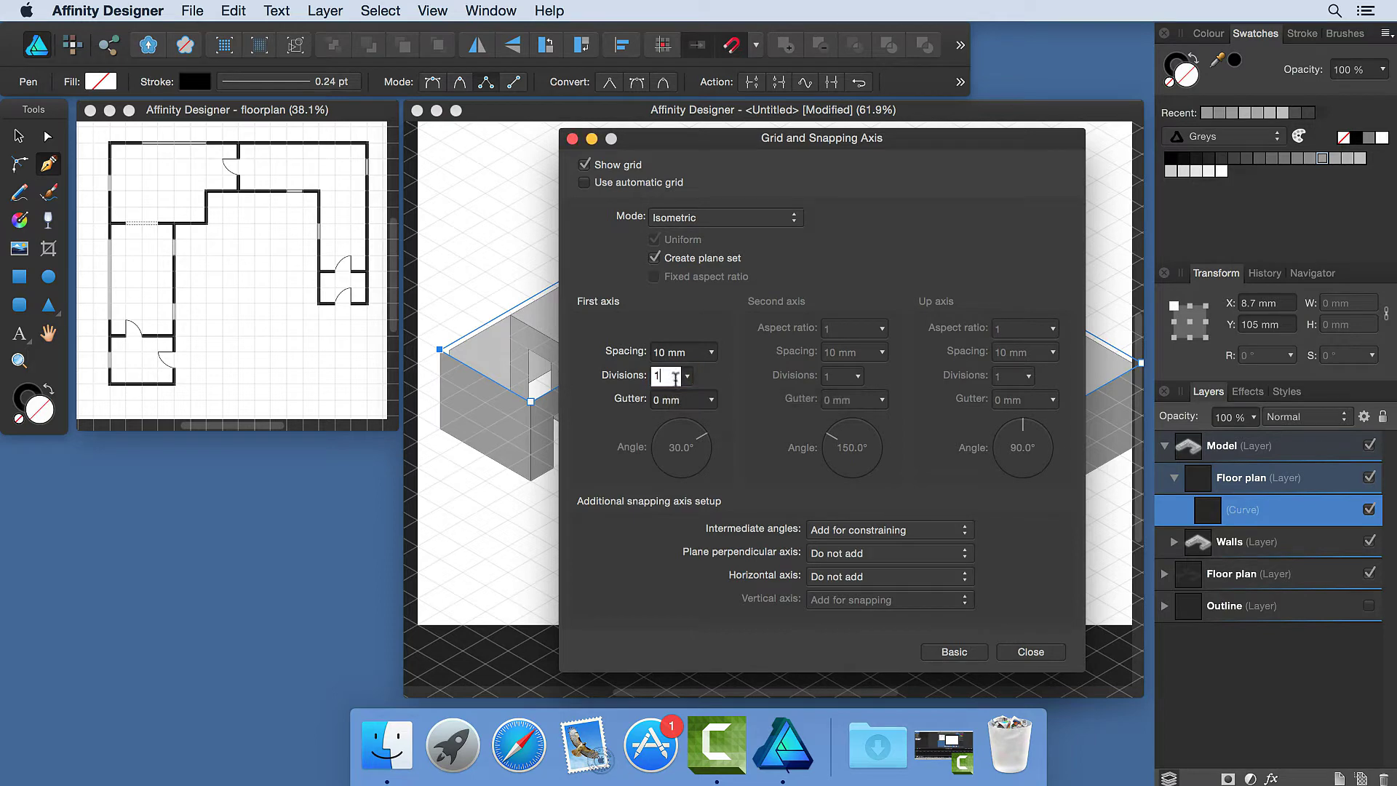
type("10")
key("Return")
left_click_drag(919, 145, 352, 261)
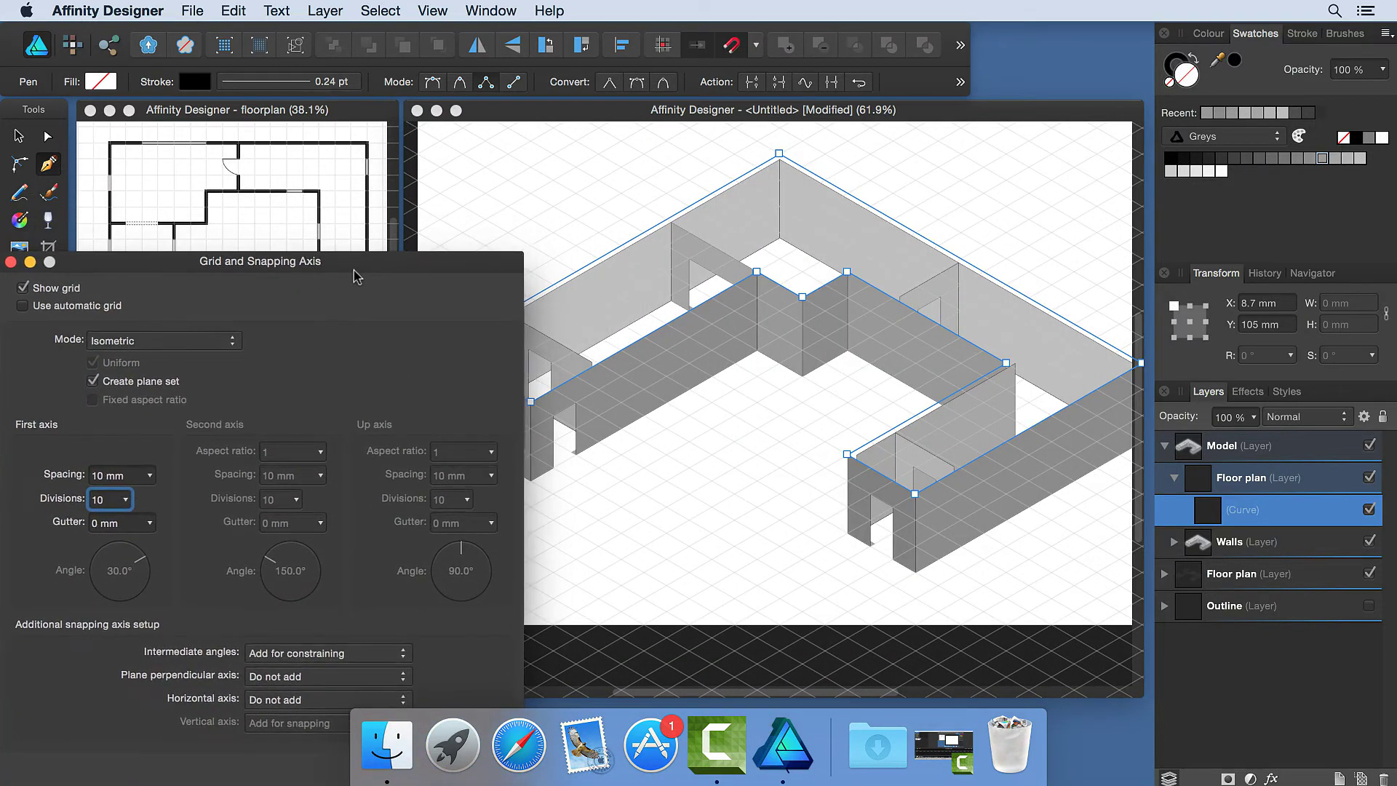
left_click(524, 115)
- Trace closed inner outlines for the left wing's small end room and the long room beside it, inset by the wall thickness
scroll(660, 326, "up", 3)
scroll(622, 309, "up", 5)
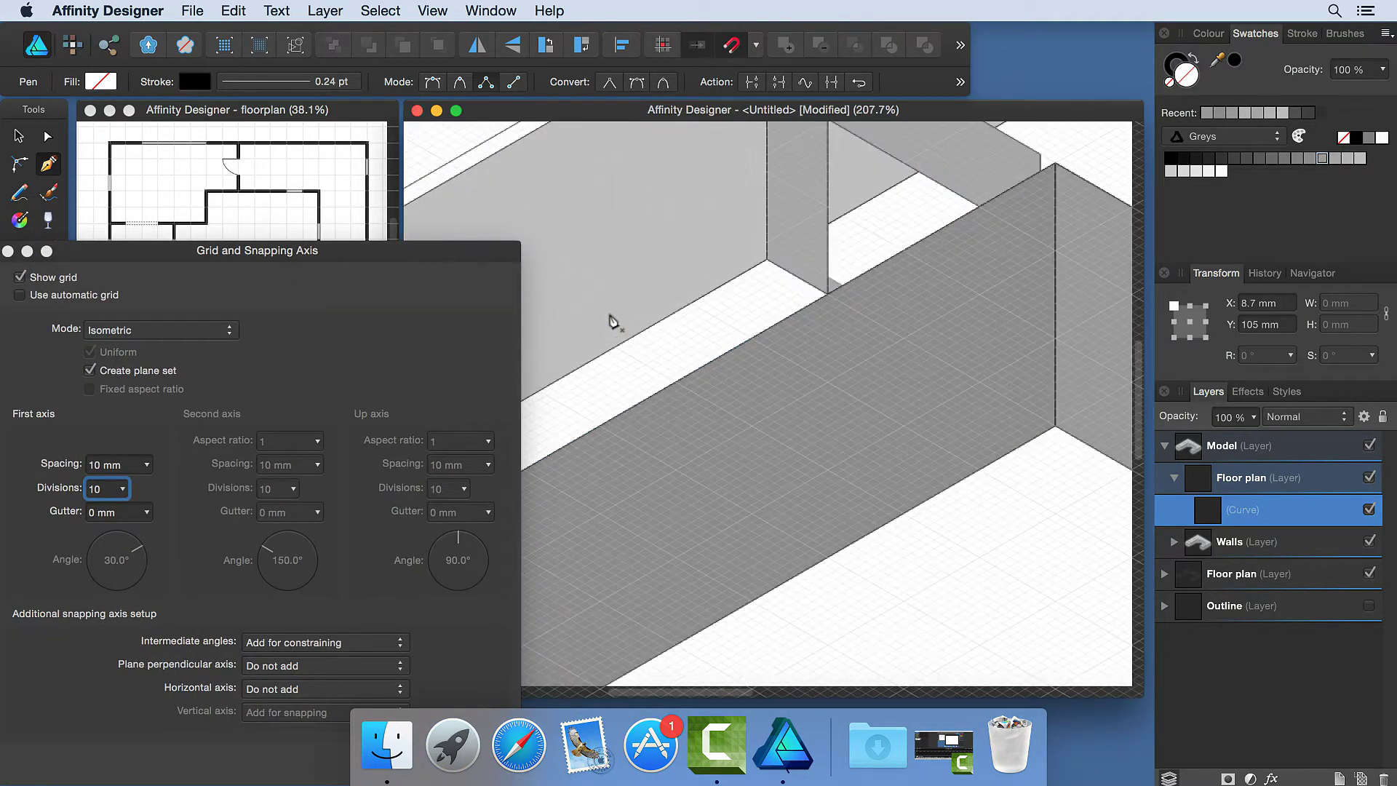
left_click(604, 298)
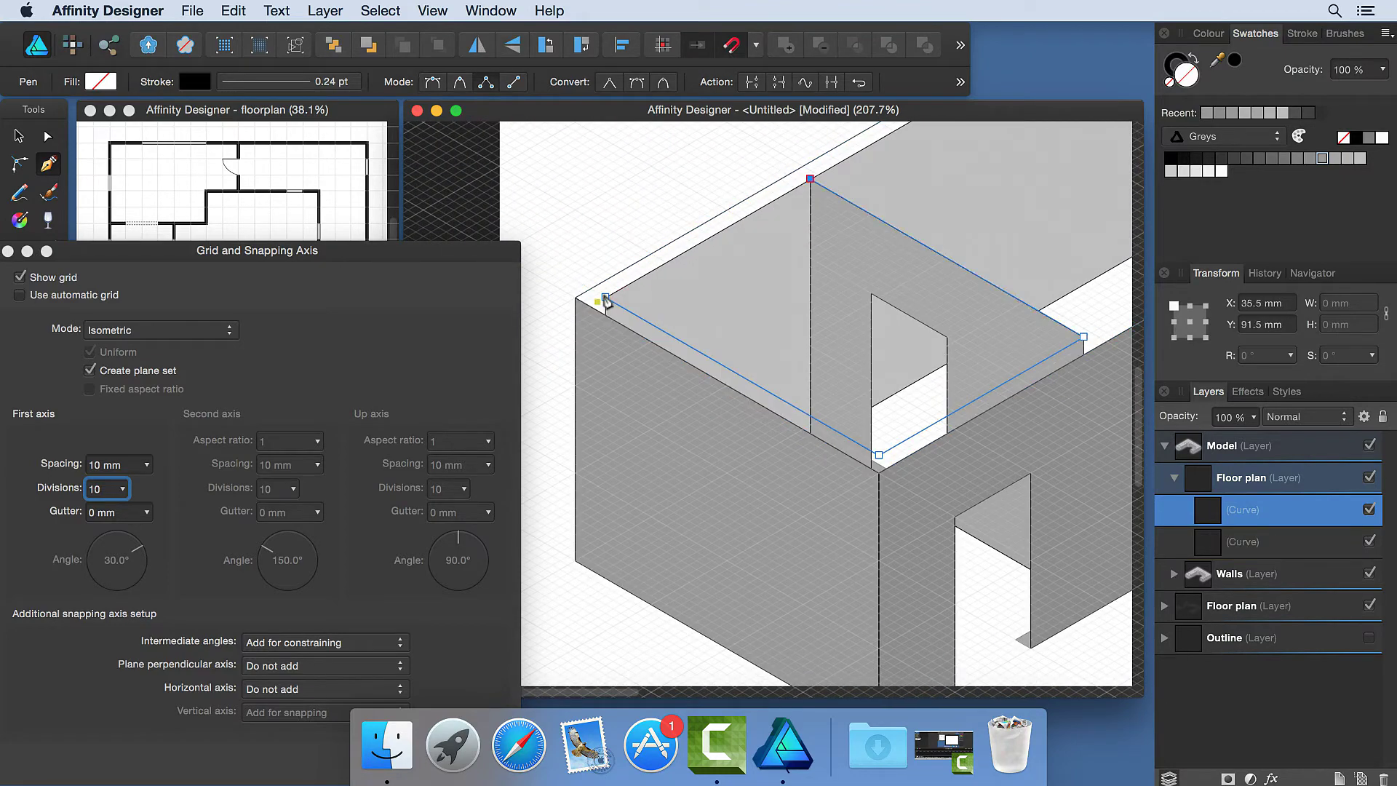
scroll(826, 461, "up", 5)
left_click(849, 146)
scroll(837, 451, "down", 3)
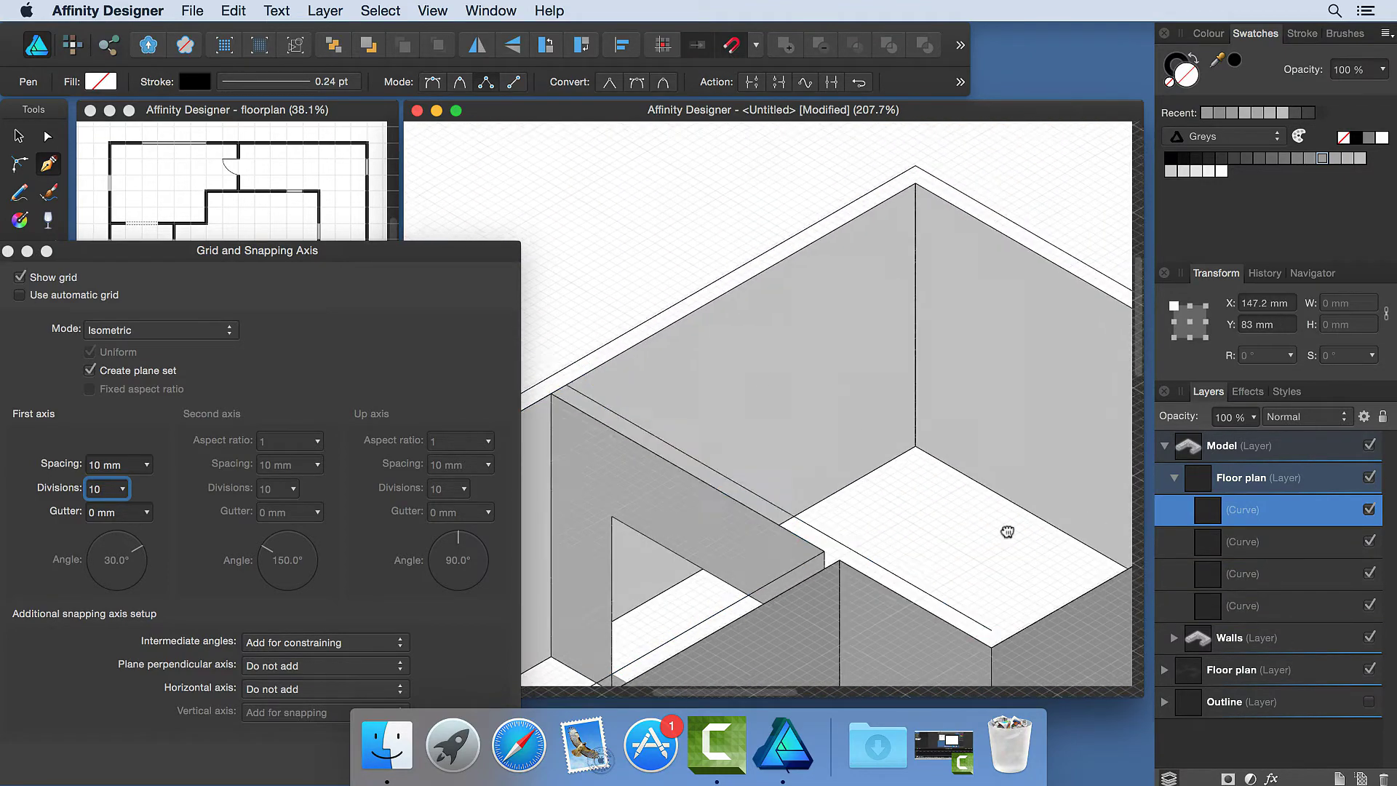
- Trace the inner outline of the L-shaped back room along its courtyard corner and up to the right partition wall
left_click(724, 514)
scroll(826, 524, "up", 2)
left_click(848, 542)
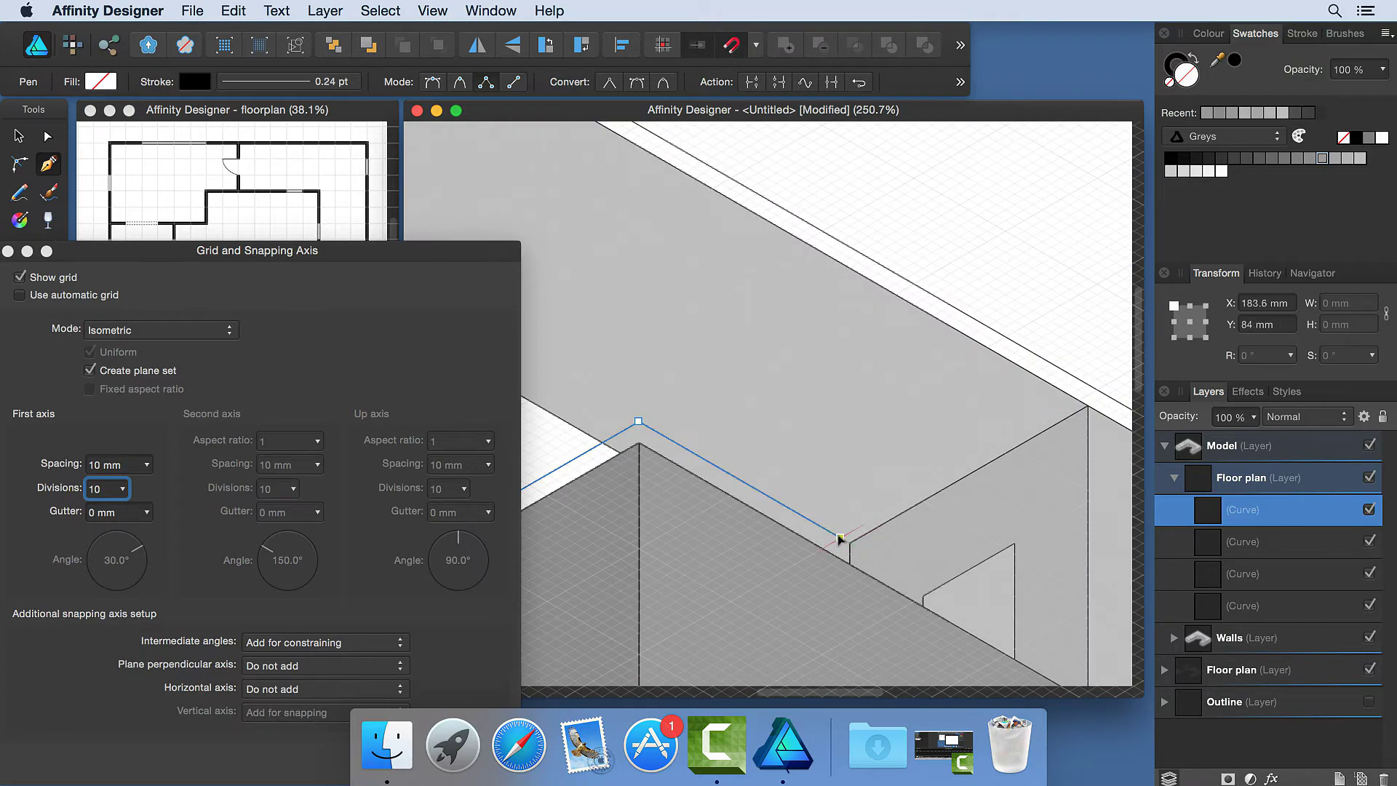
left_click(1065, 397)
scroll(1038, 467, "down", 2)
scroll(998, 446, "up", 3)
- Trace closed inner outlines for the right wing's large room and its small end room
left_click(745, 389)
scroll(785, 324, "down", 5)
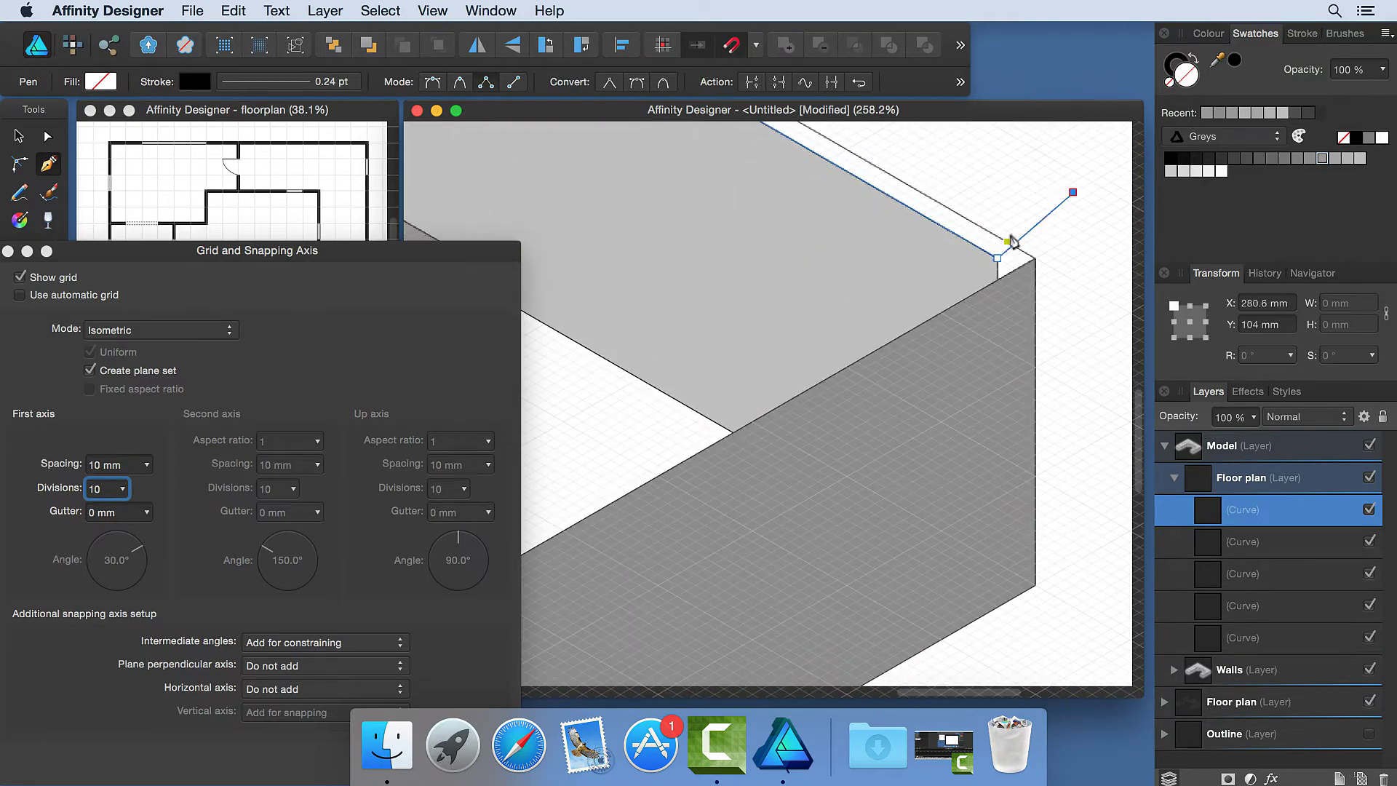
scroll(865, 327, "down", 3)
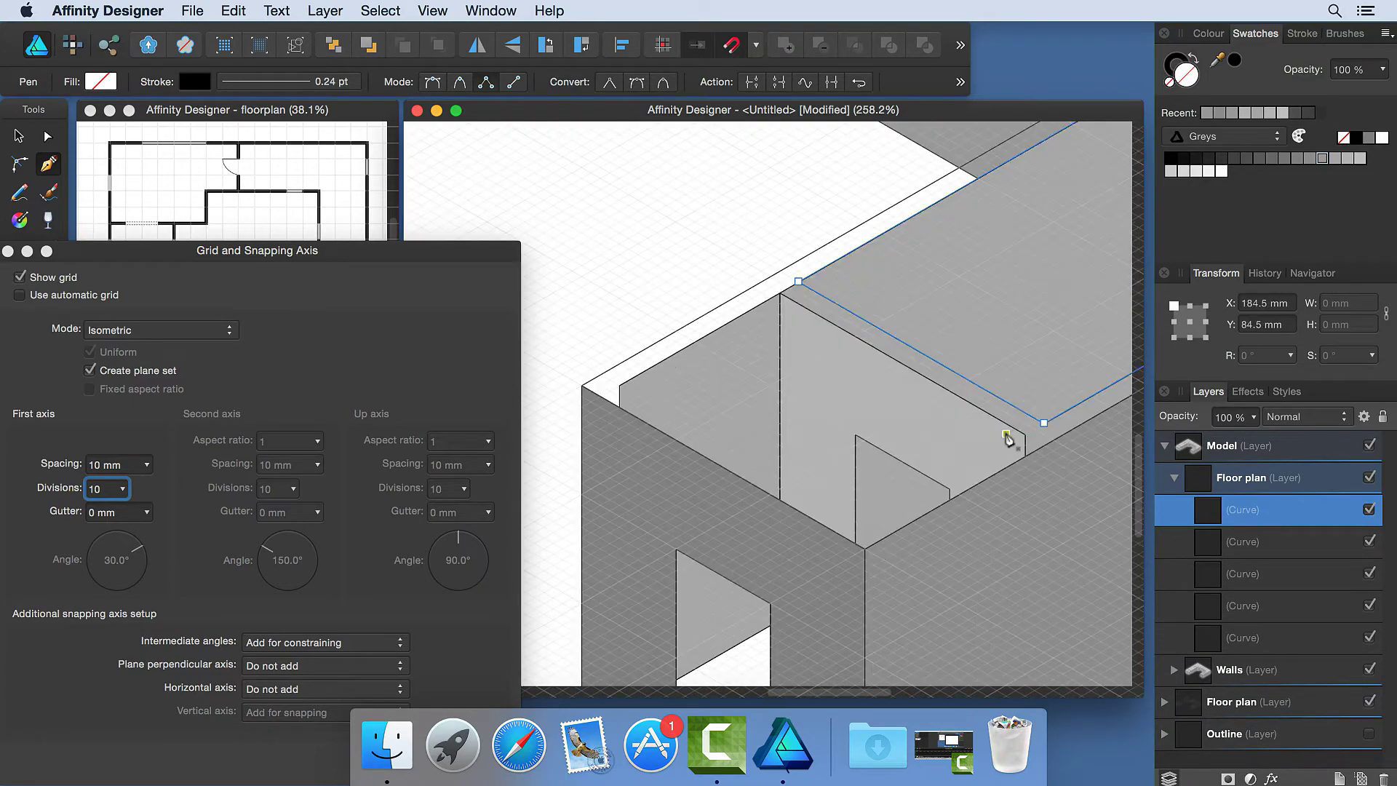
left_click(863, 530)
scroll(829, 381, "down", 5)
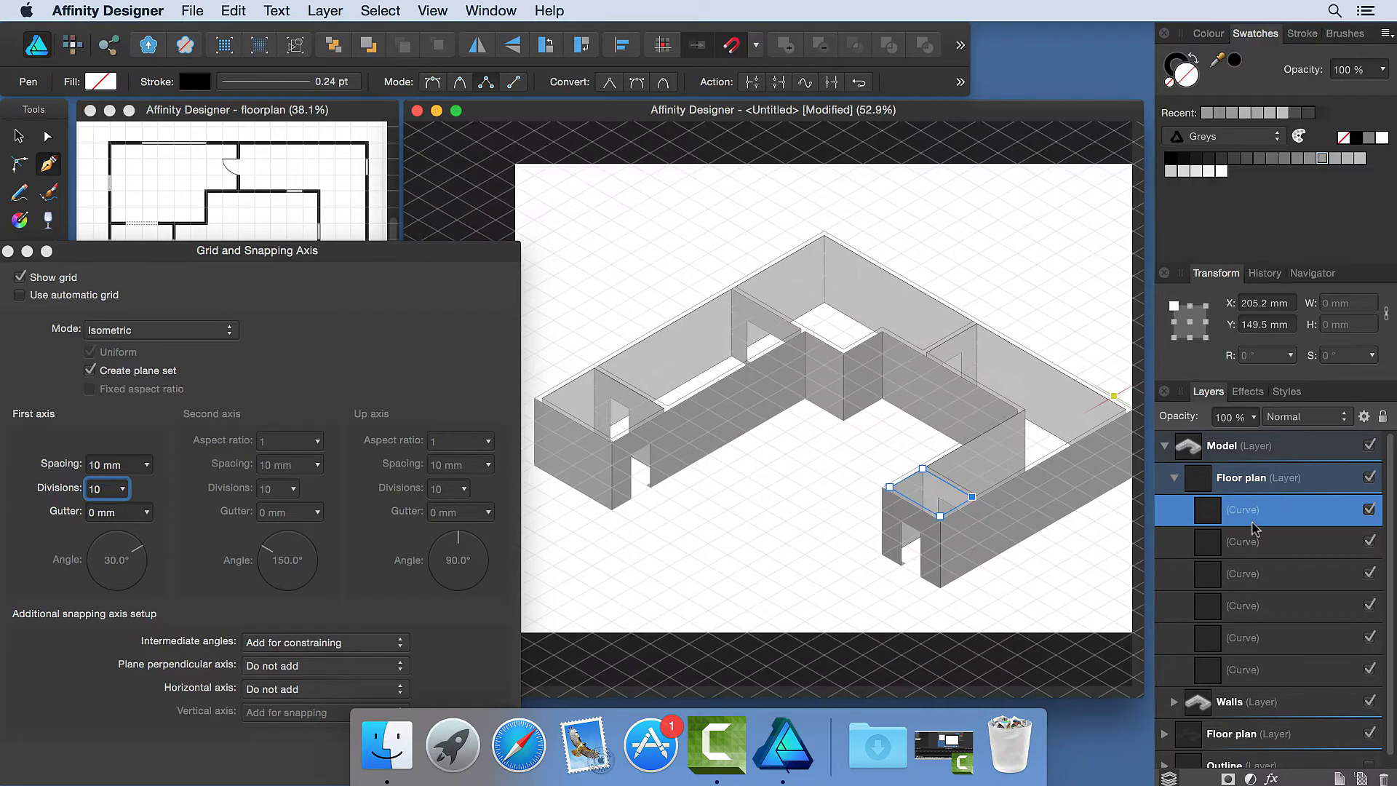
- Select all six outline curves and subtract the room outlines from the outer outline as a non-destructive compound
left_click(1251, 544, "shift")
left_click(1255, 575, "shift")
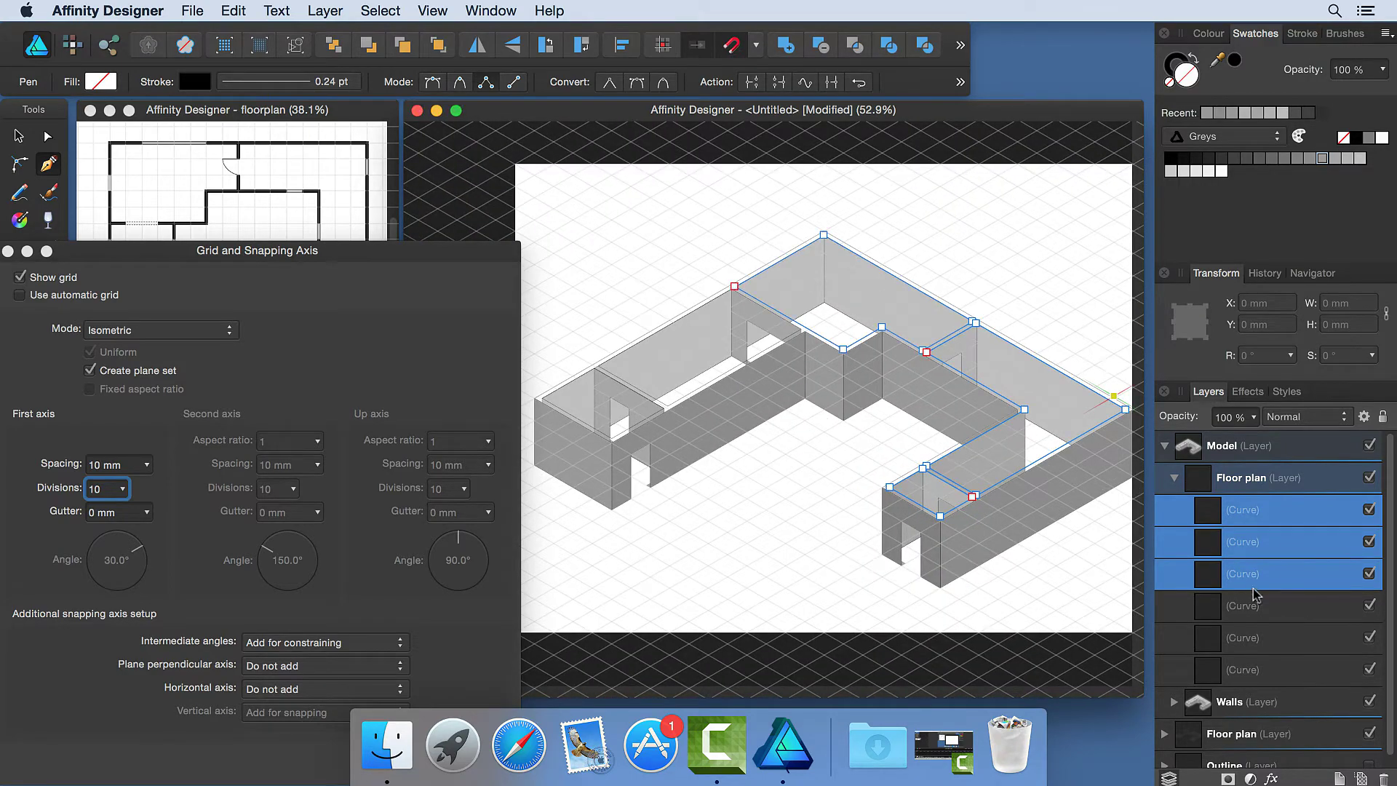
left_click(1255, 605, "shift")
left_click(1270, 640, "shift")
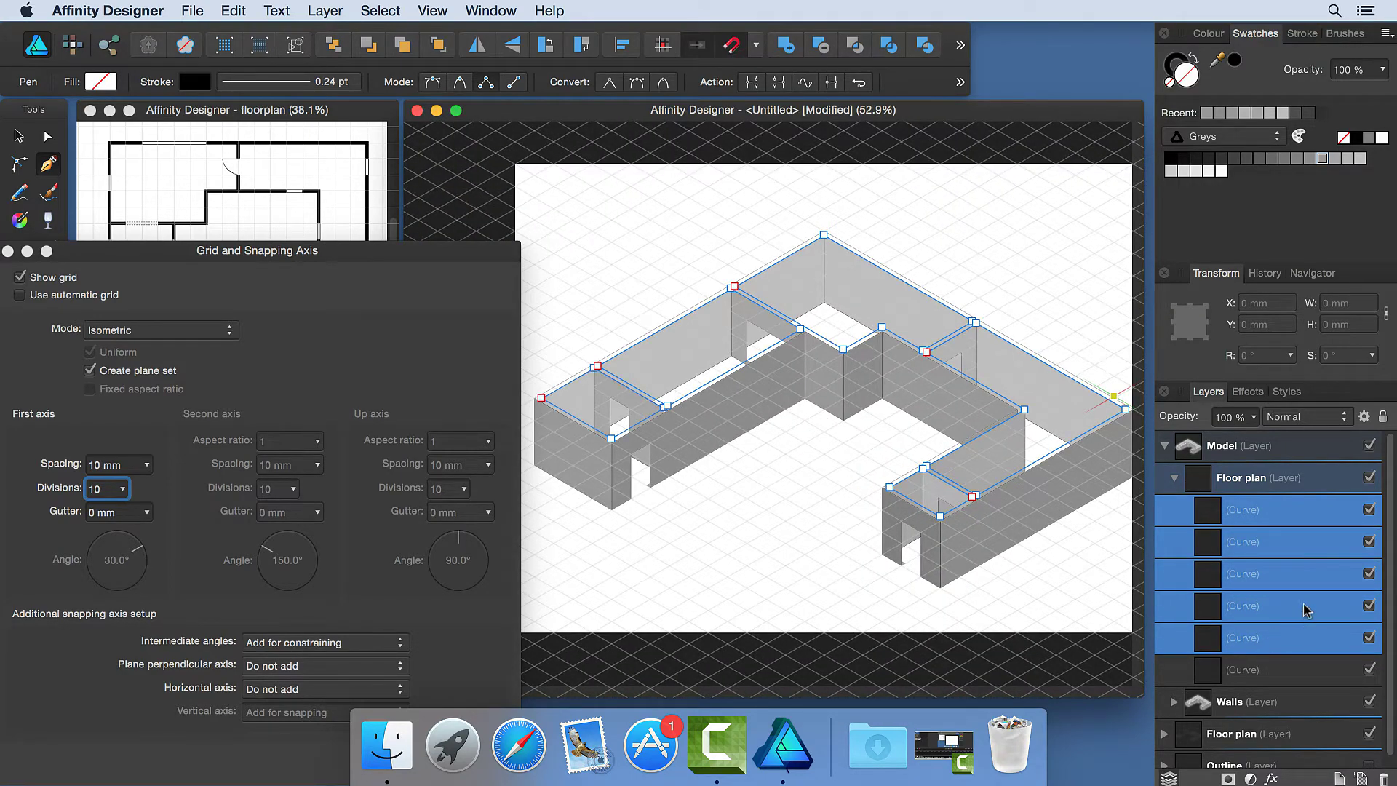
left_click(1274, 674, "shift")
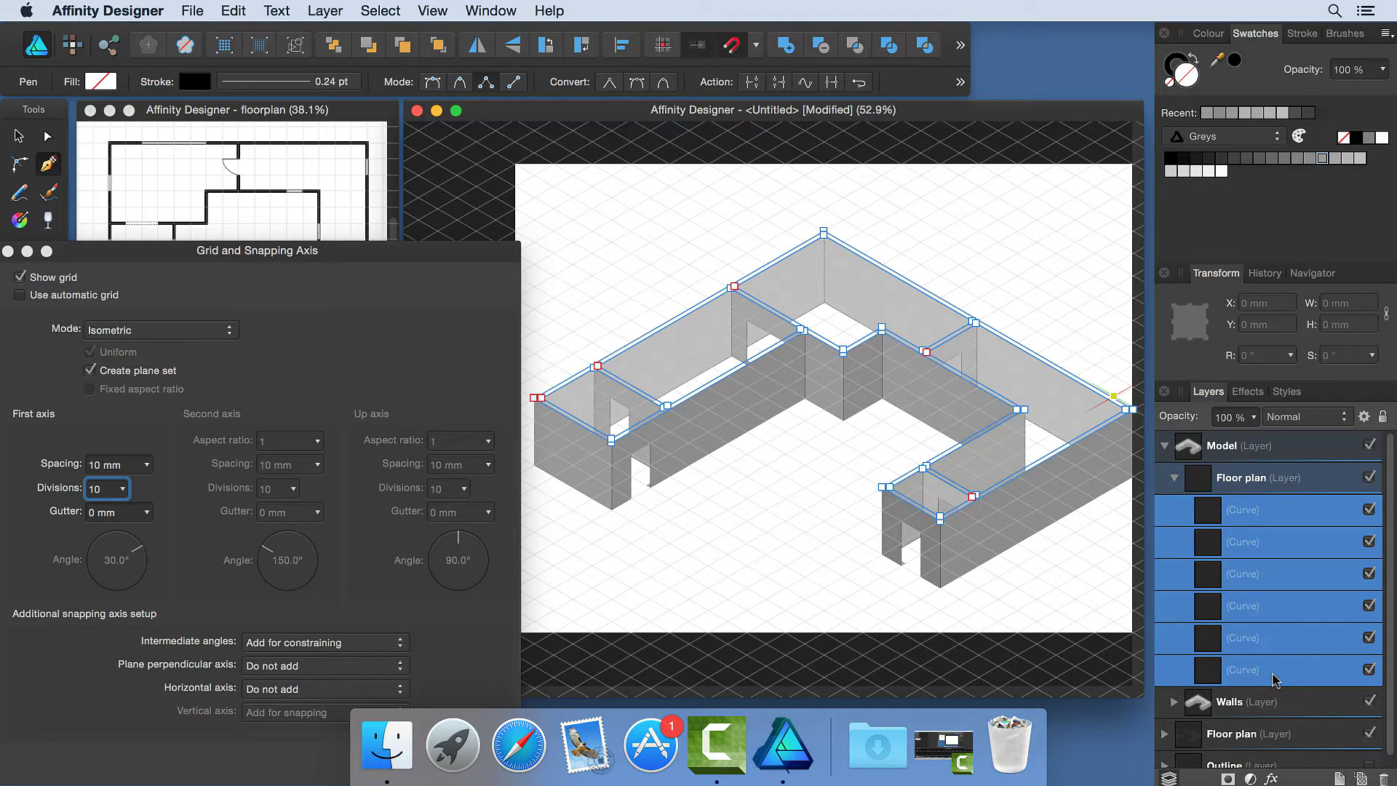
key("shift")
key("alt")
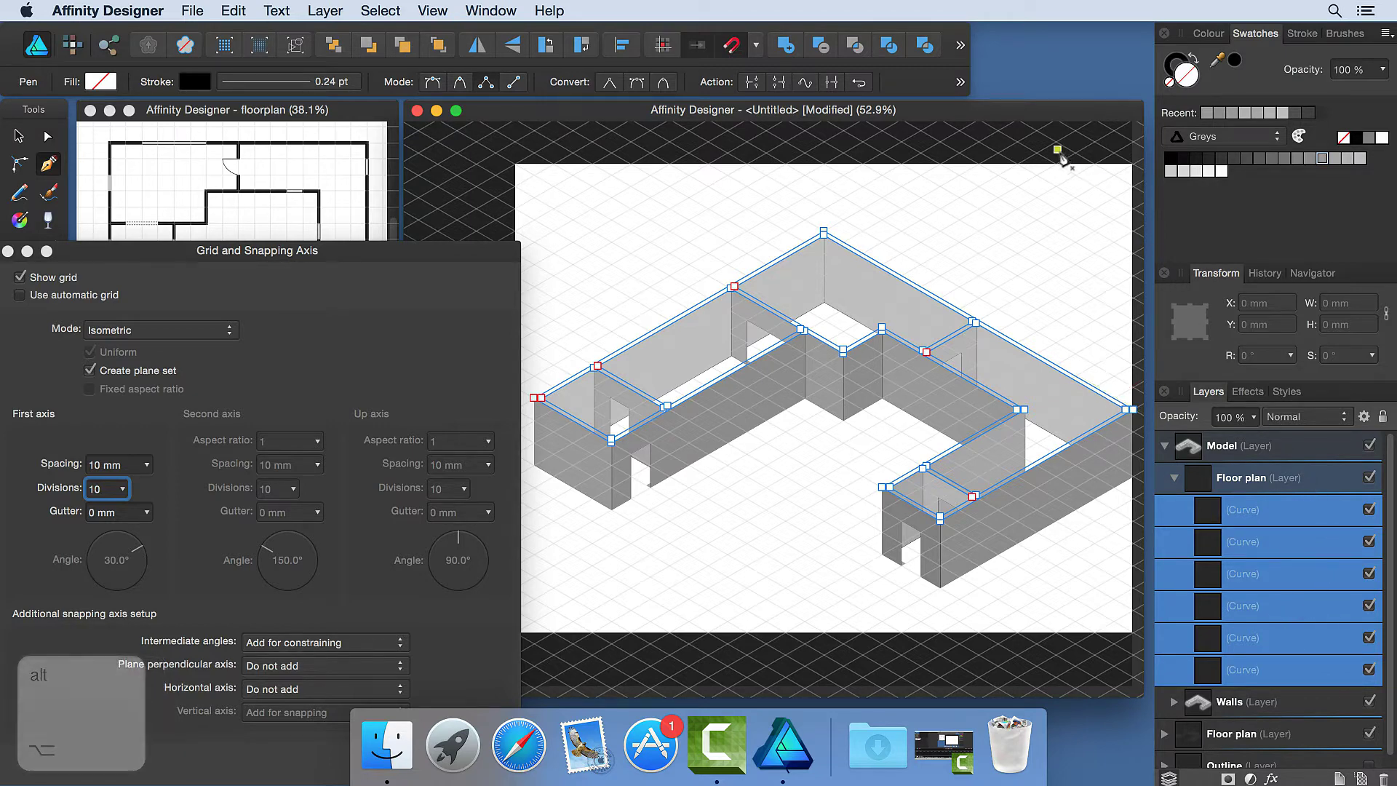
left_click(824, 50, "alt")
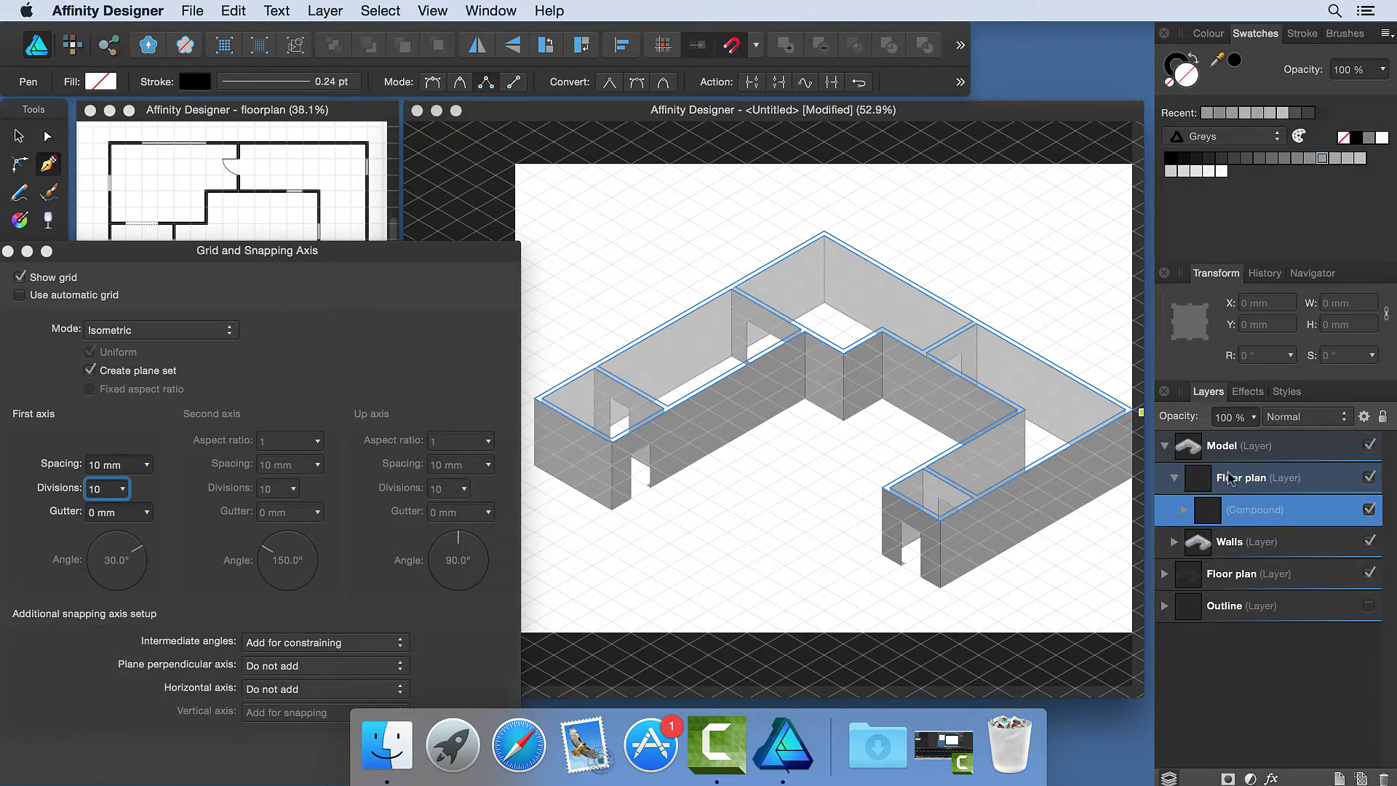
- Fill the compound with a dark grey from the Greys swatches and hide the grid
left_click(1221, 159)
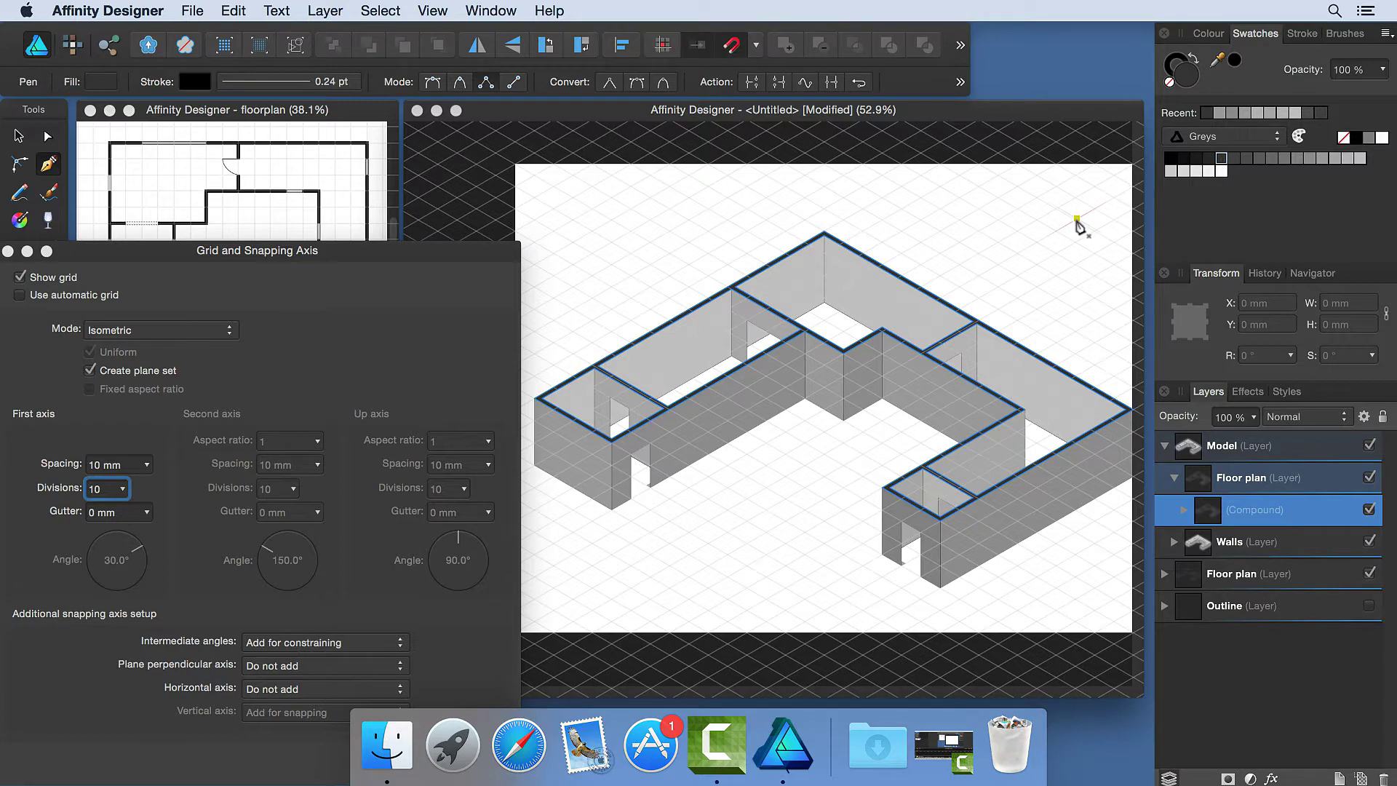
key("super+apostrophe")
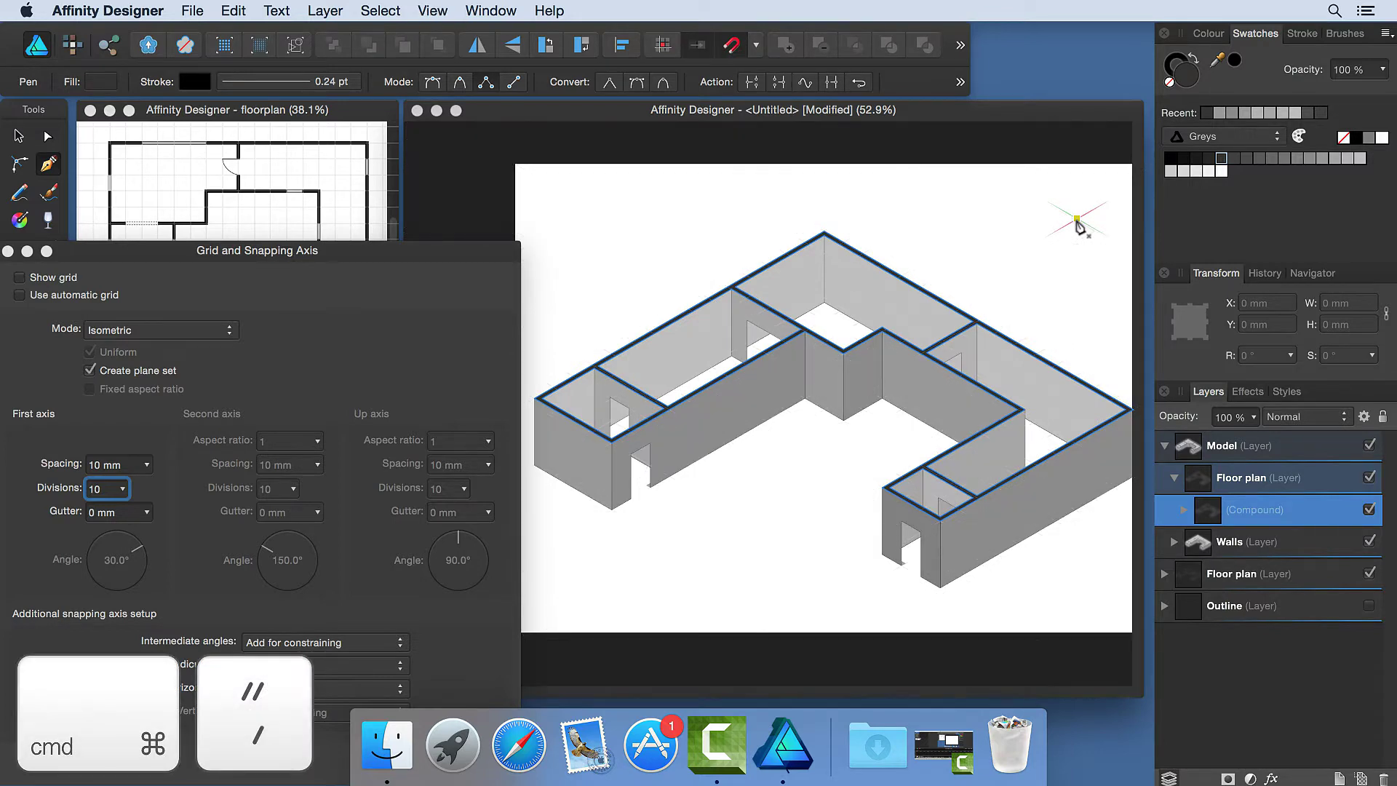
- Deselect the dark grey floor plan compound and close the grid and snapping axis settings
key("super+d")
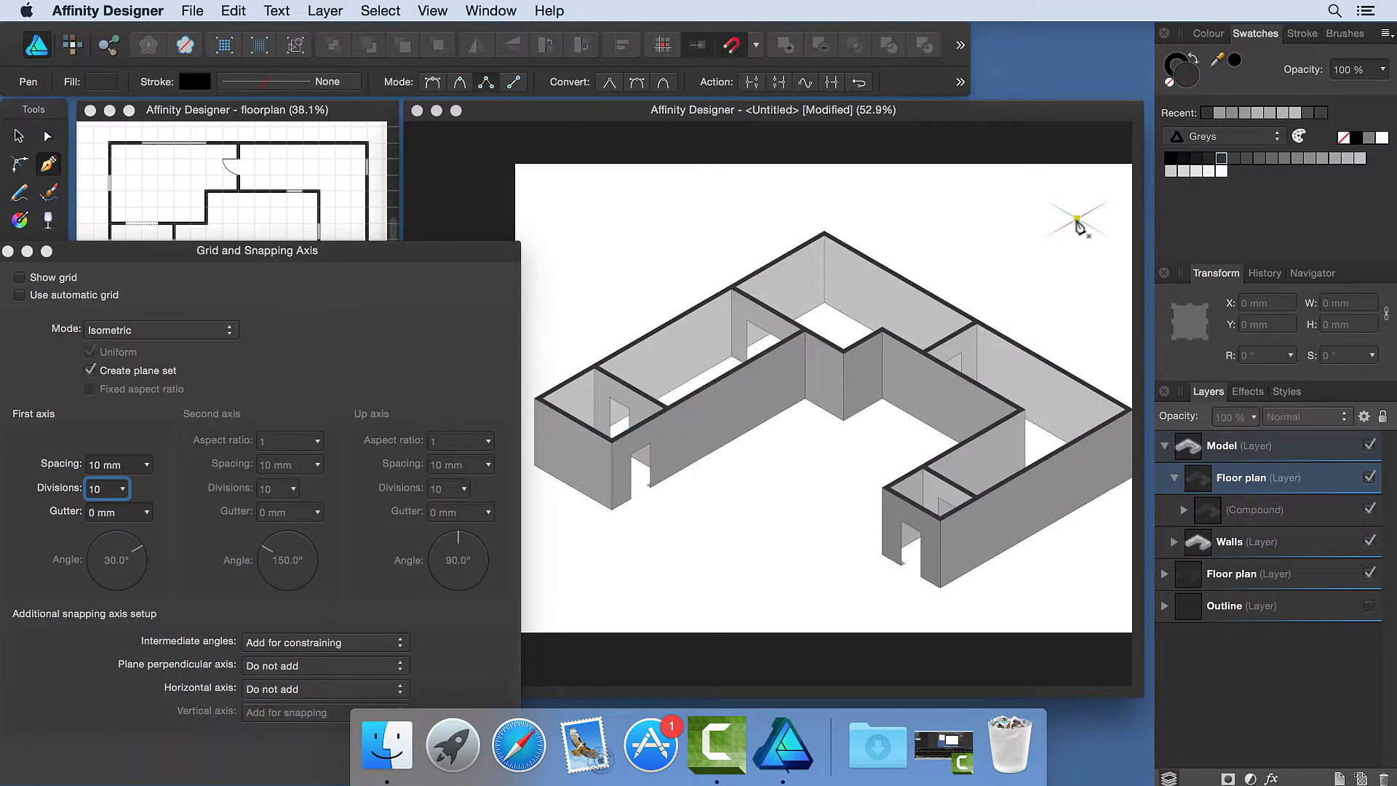
scroll(1042, 228, "right", 2)
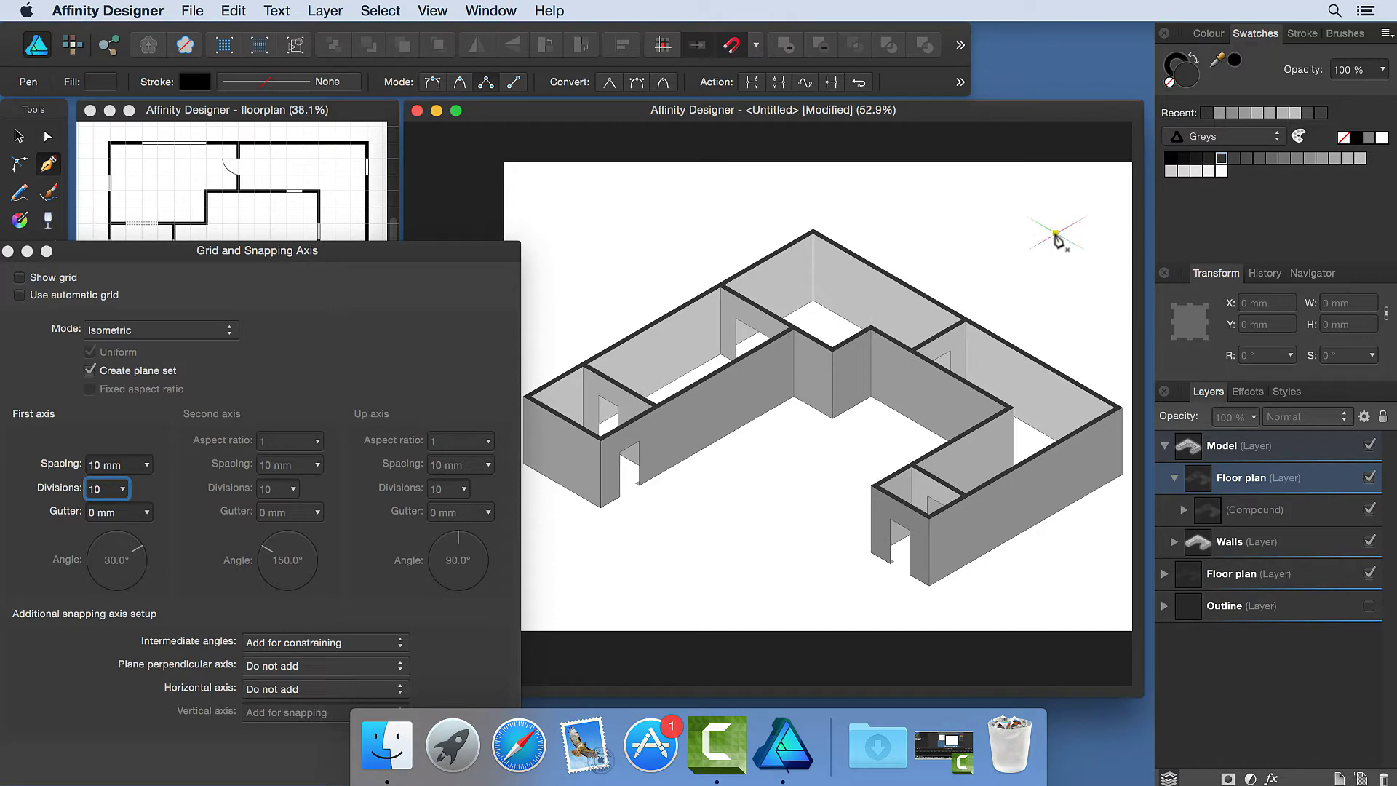
left_click(8, 252)
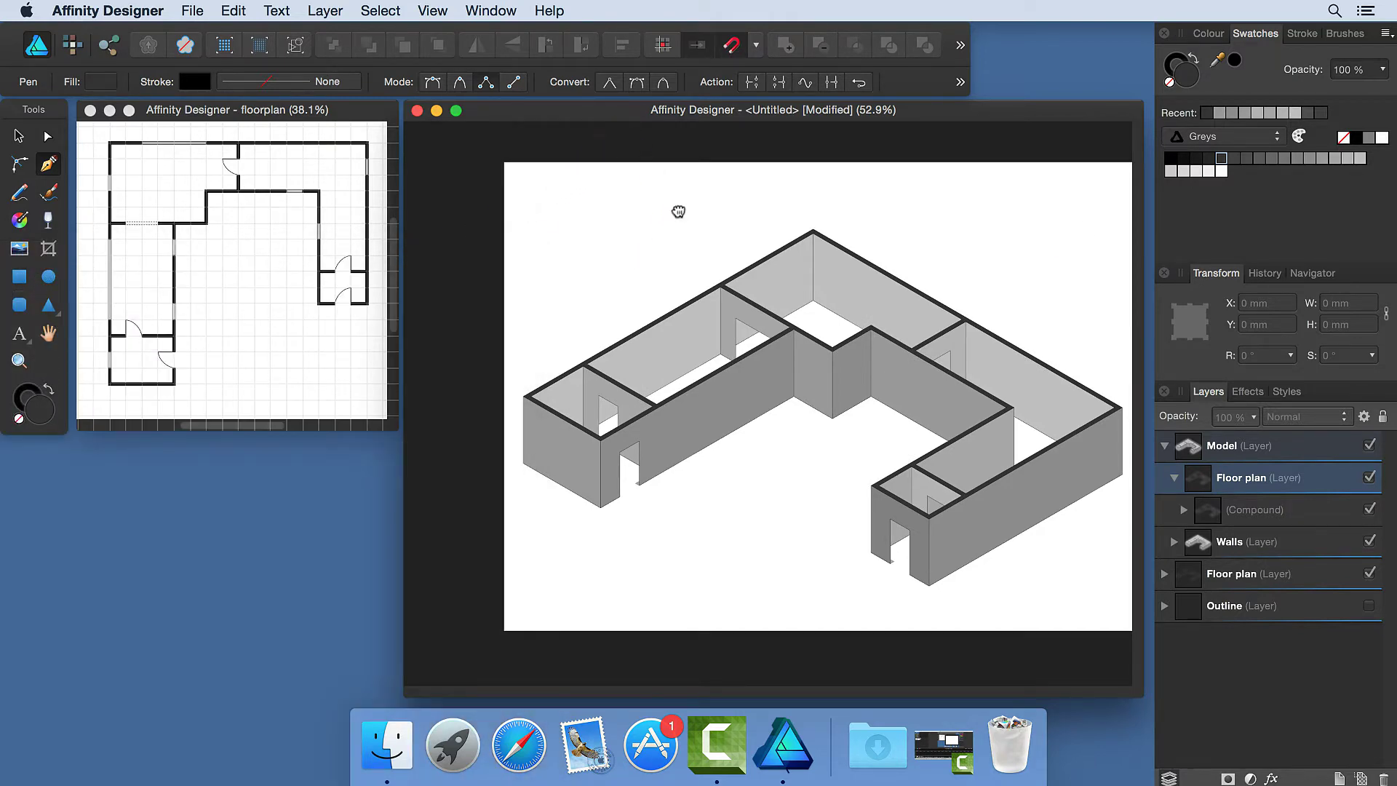
scroll(677, 212, "right", 3)
scroll(639, 217, "right", 2)
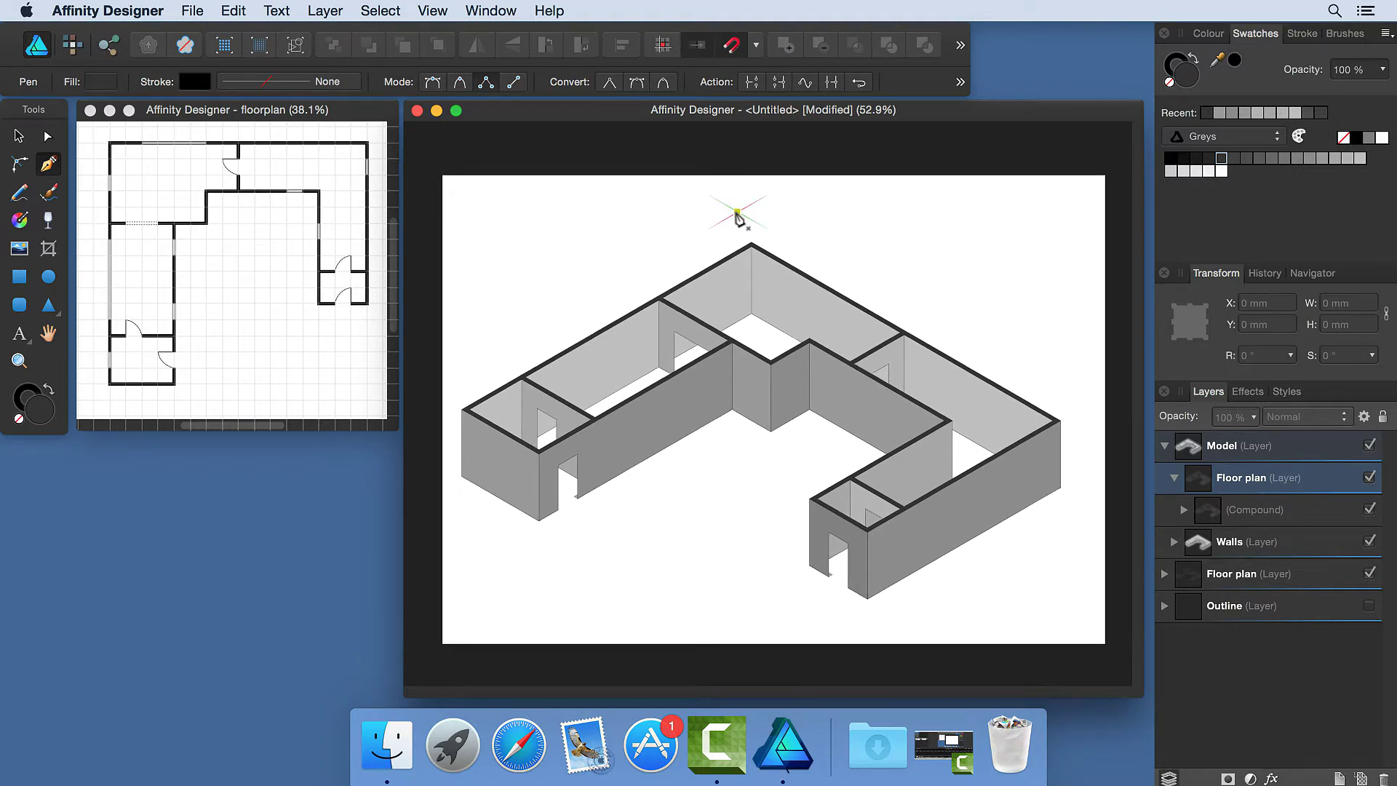
- In the Walls layer, put the right wing's front doorway wall into its own group and select the wall curve inside it
left_click(1175, 543)
left_click(1257, 551)
left_click_drag(1390, 545, 1390, 603)
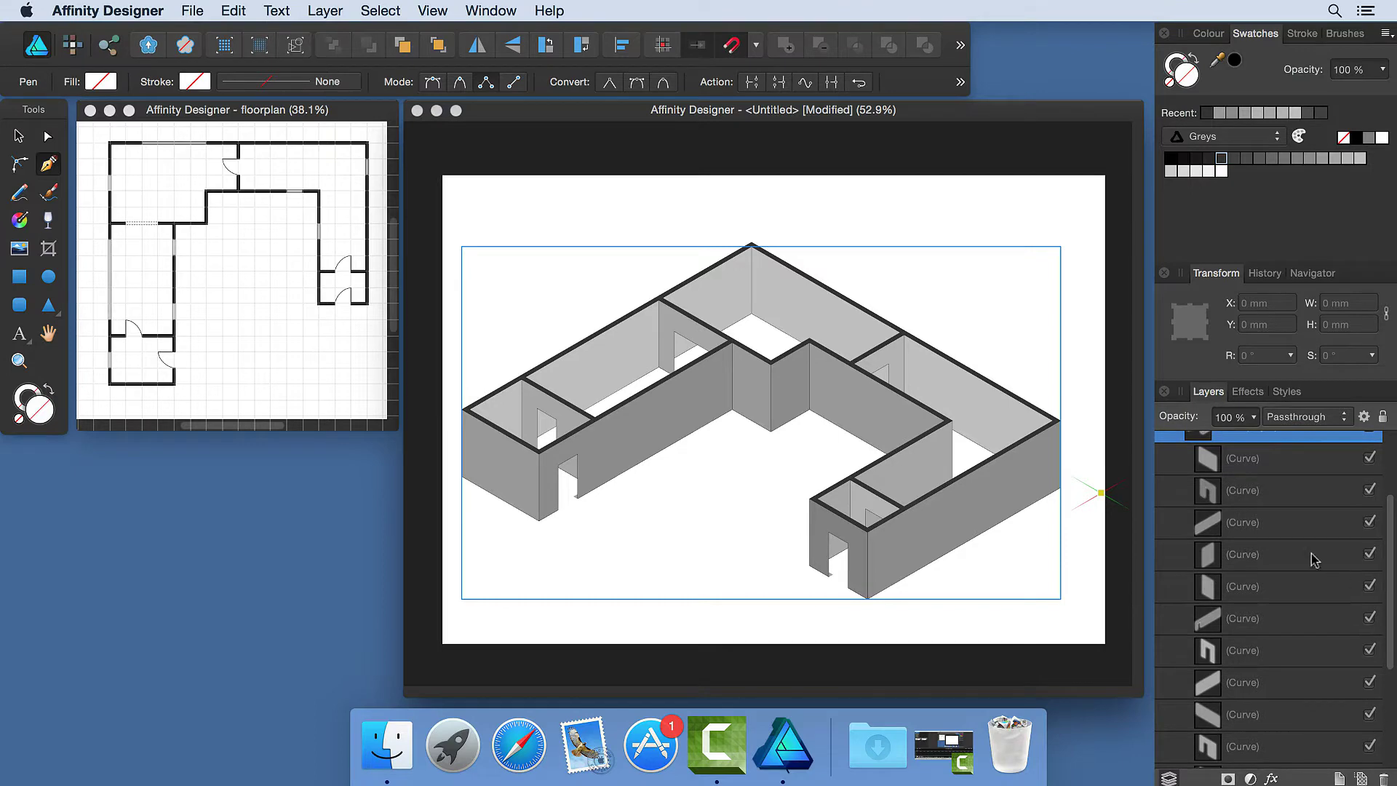
left_click(1210, 493)
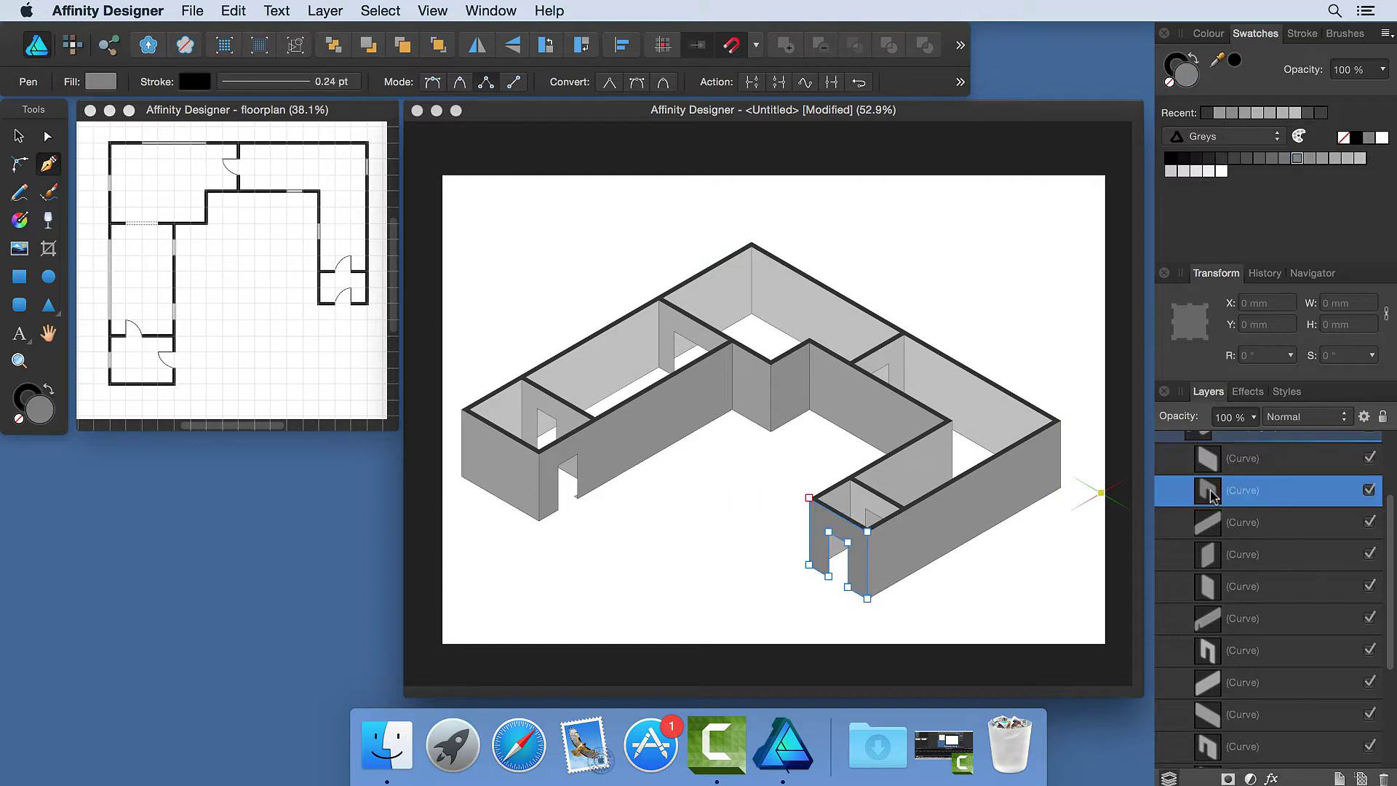
left_click(845, 583)
key("super+g")
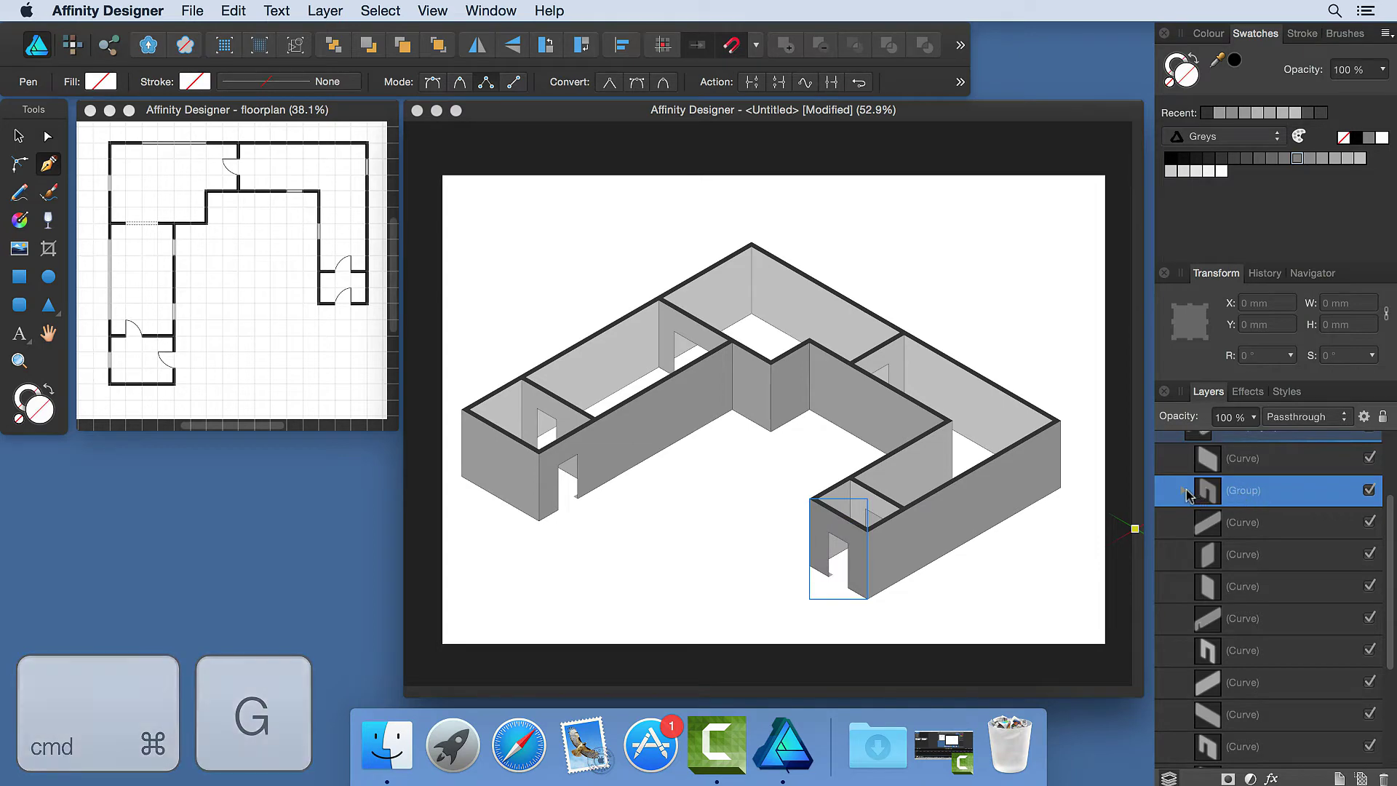
left_click(1184, 490)
left_click(1241, 525)
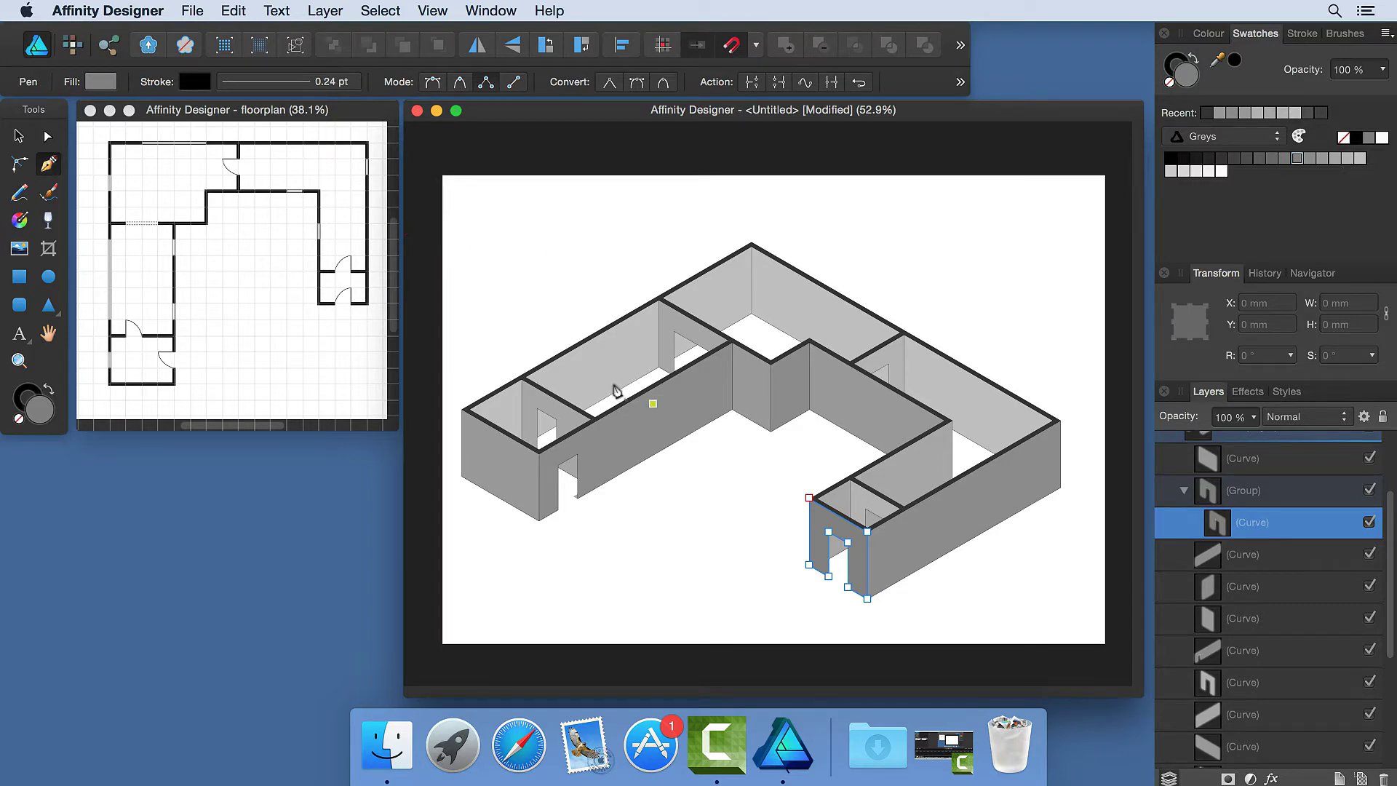
- Show the grid and trace a closed four-corner jamb, about 1.7 mm wide and 21 mm high, along the front doorway's inner edge
scroll(827, 547, "up", 5)
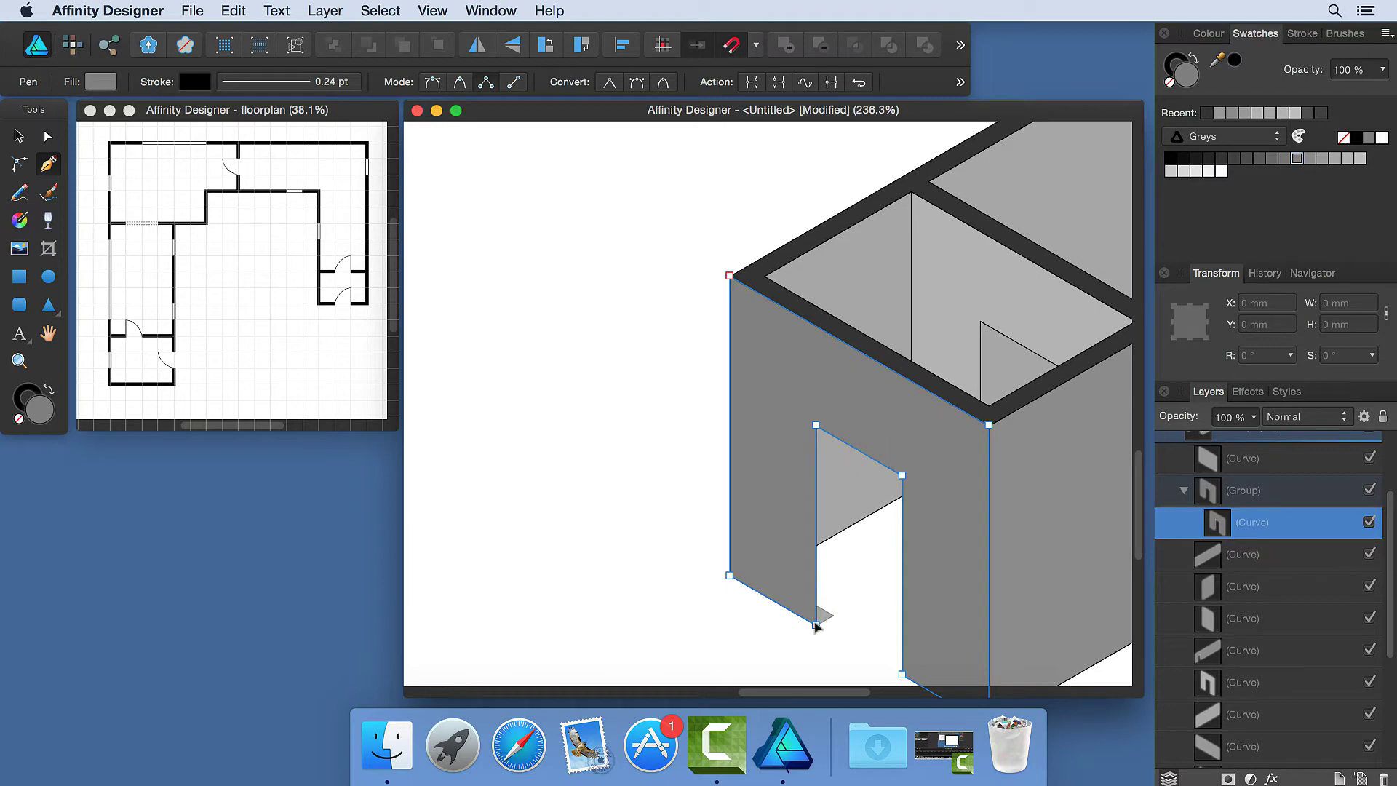
key("super+apostrophe")
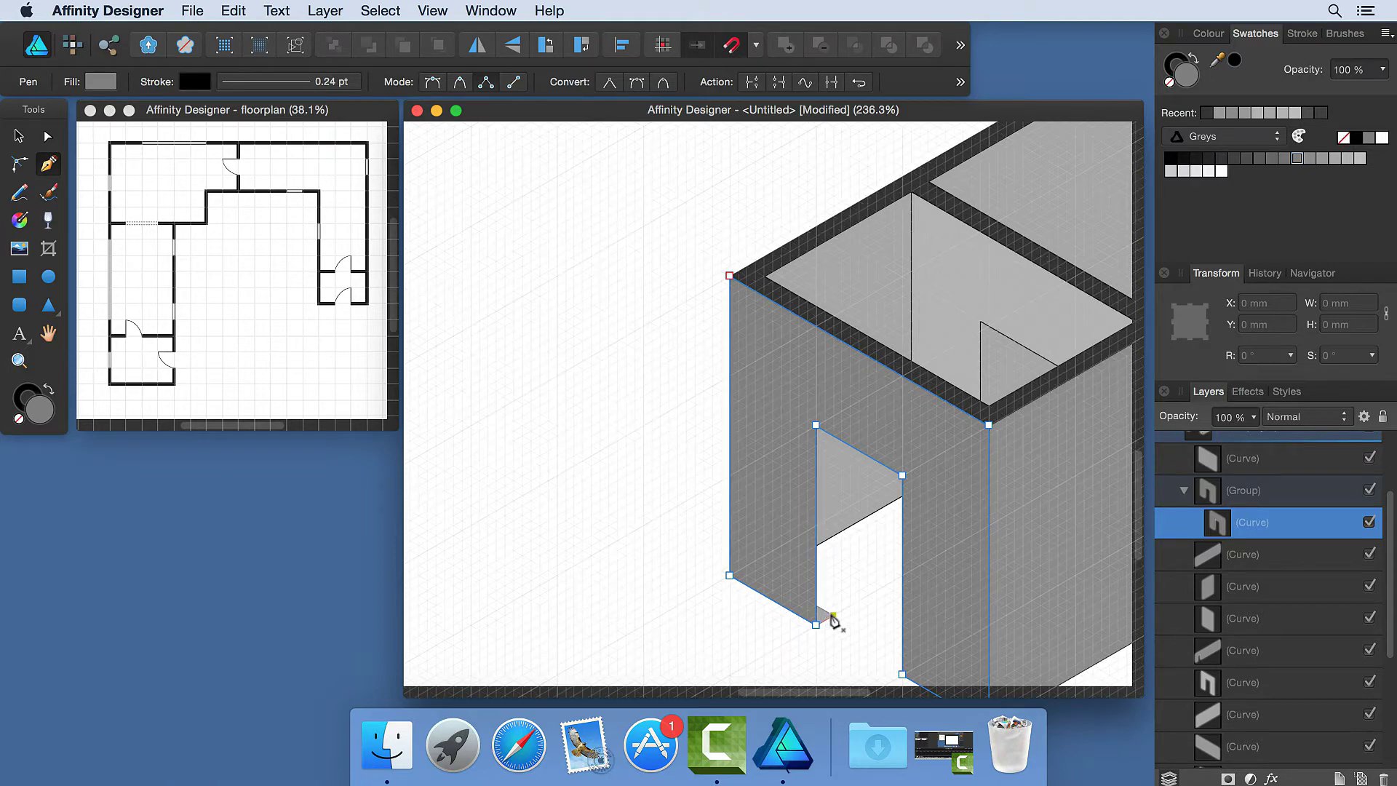
key("apostrophe")
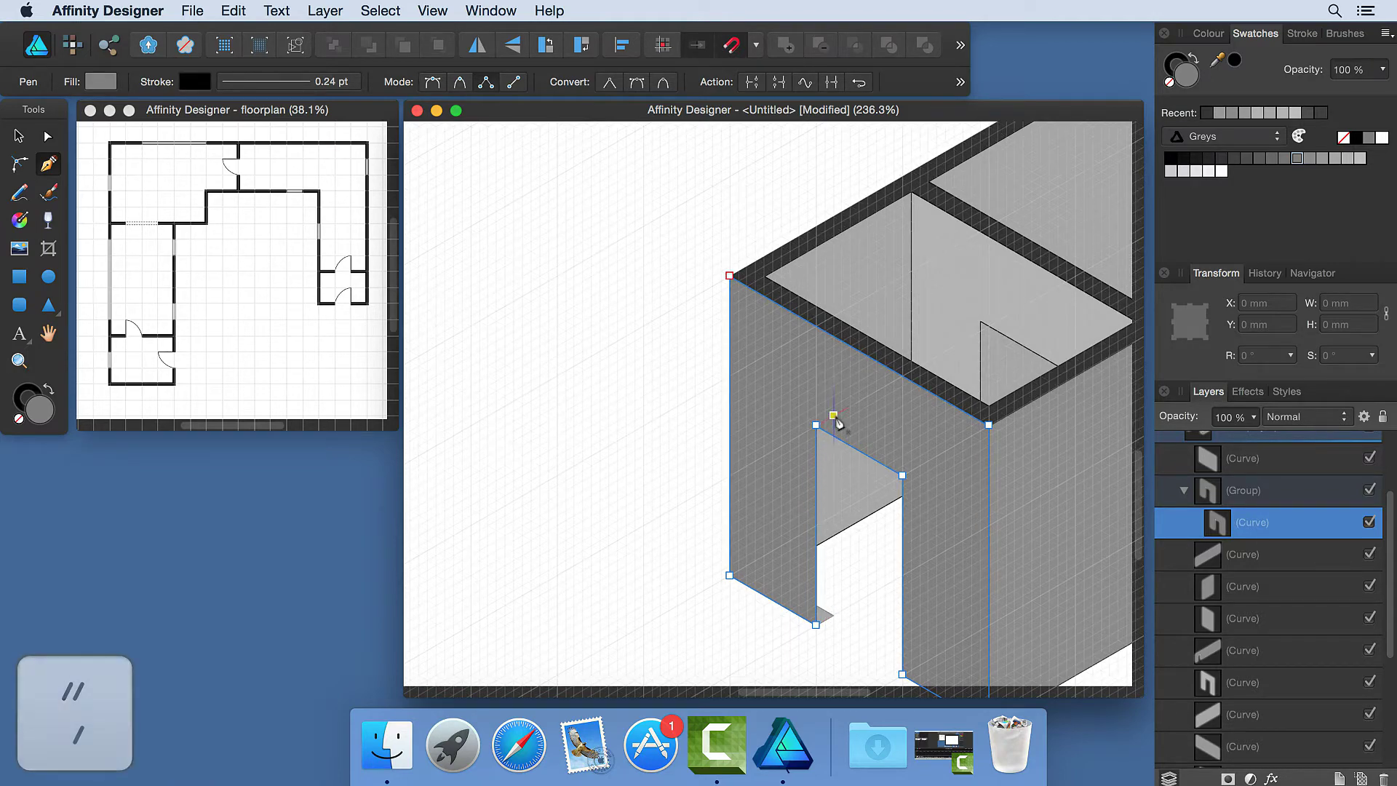
left_click(833, 416)
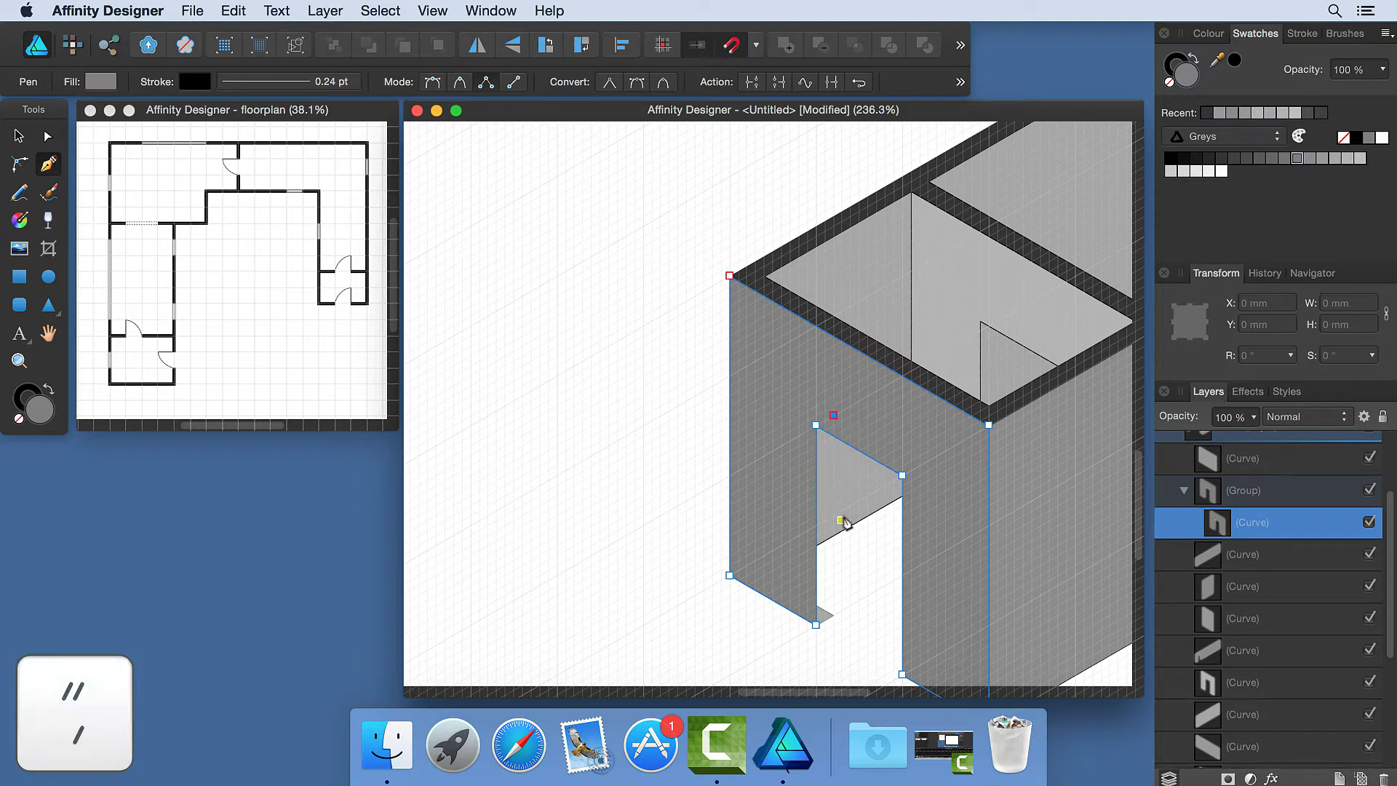
left_click(833, 616)
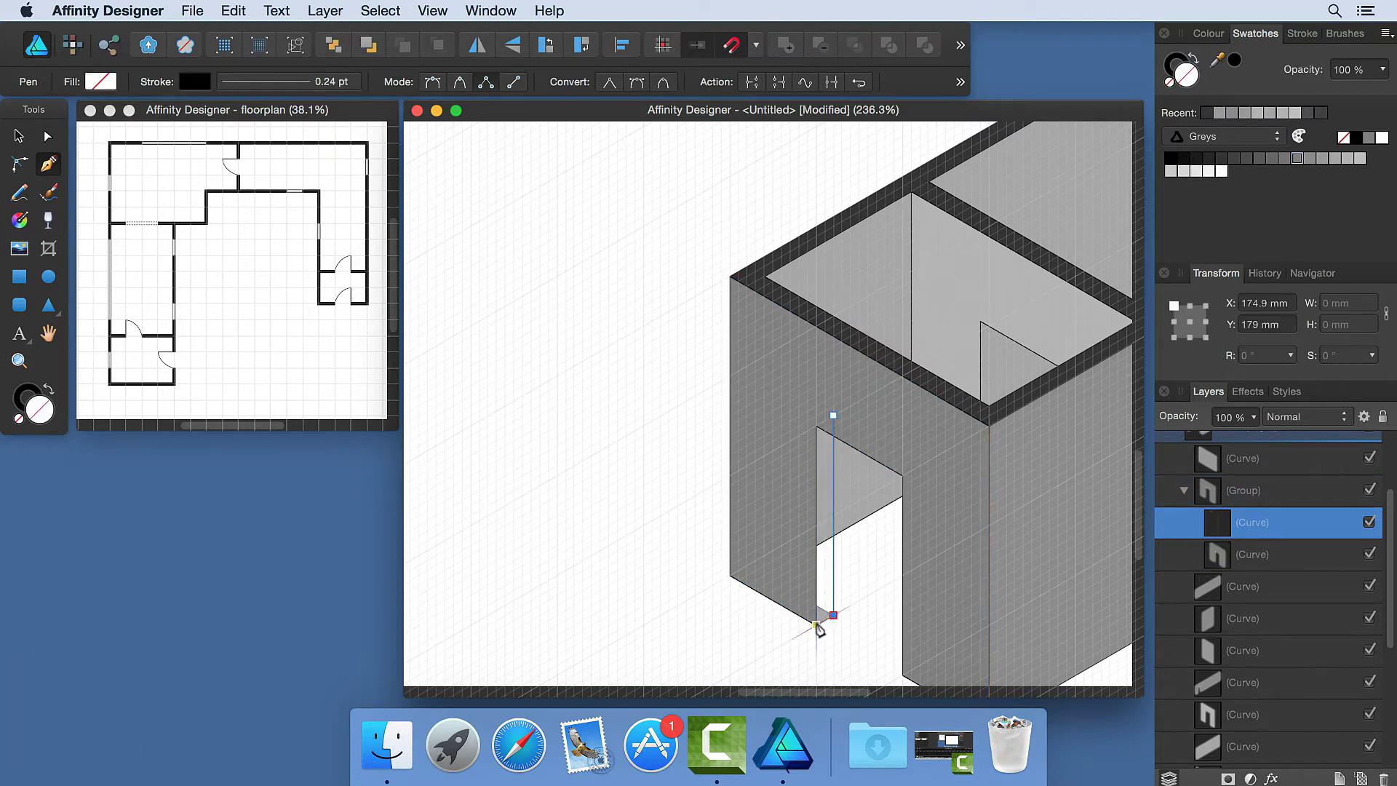
left_click(816, 624)
left_click(815, 425)
left_click(833, 415)
- Fill the jamb with a light grey from the Greys swatches, move it behind the wall curve in its group and deselect it
left_click(1171, 171)
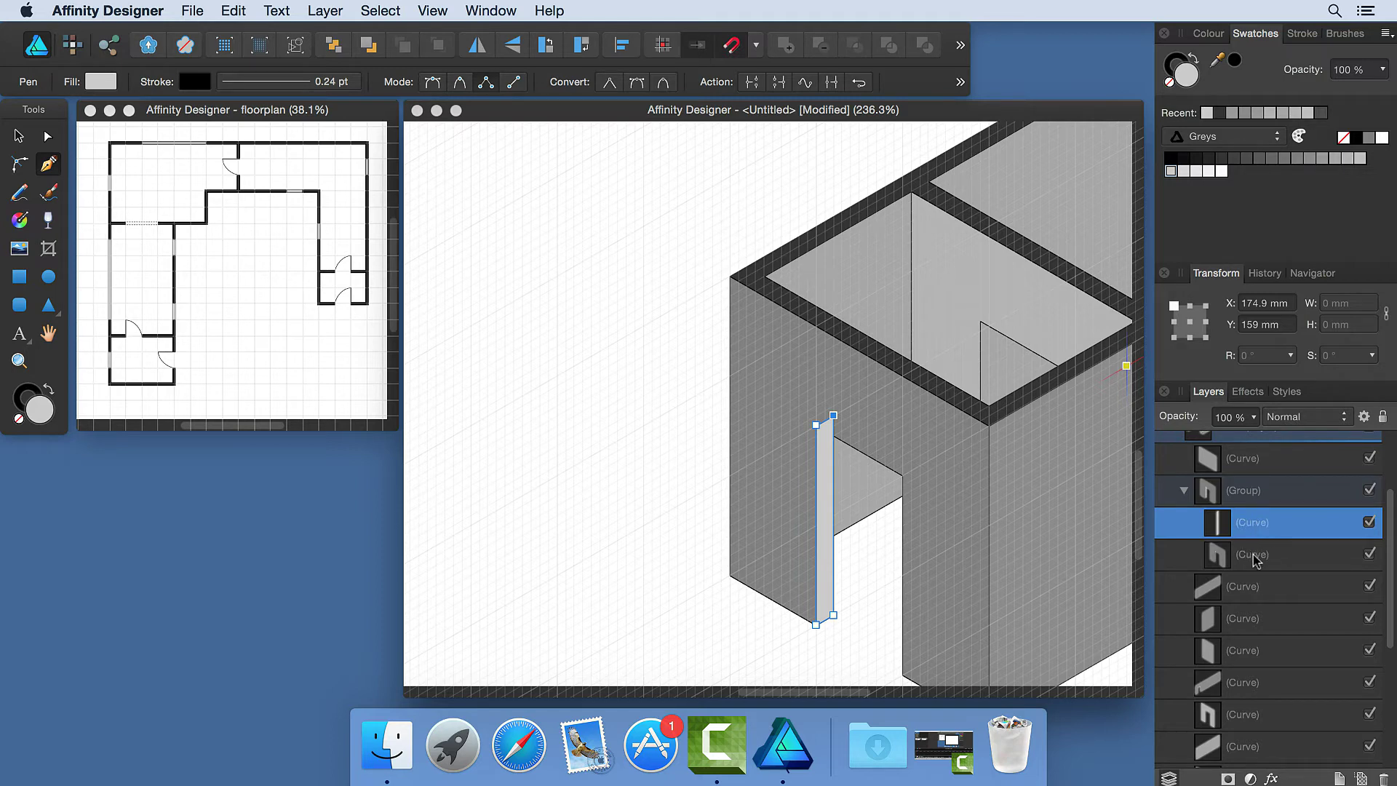
left_click(368, 46)
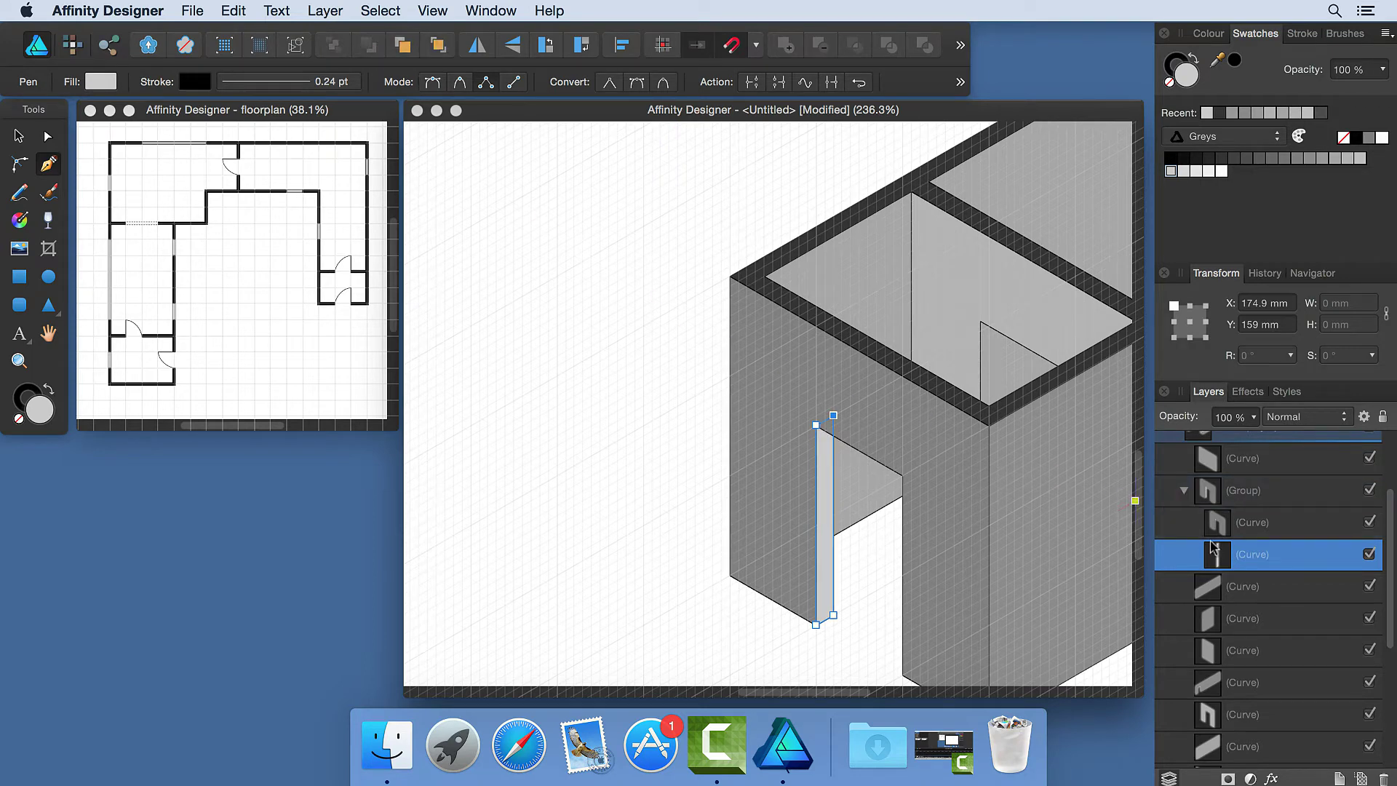
key("super+d")
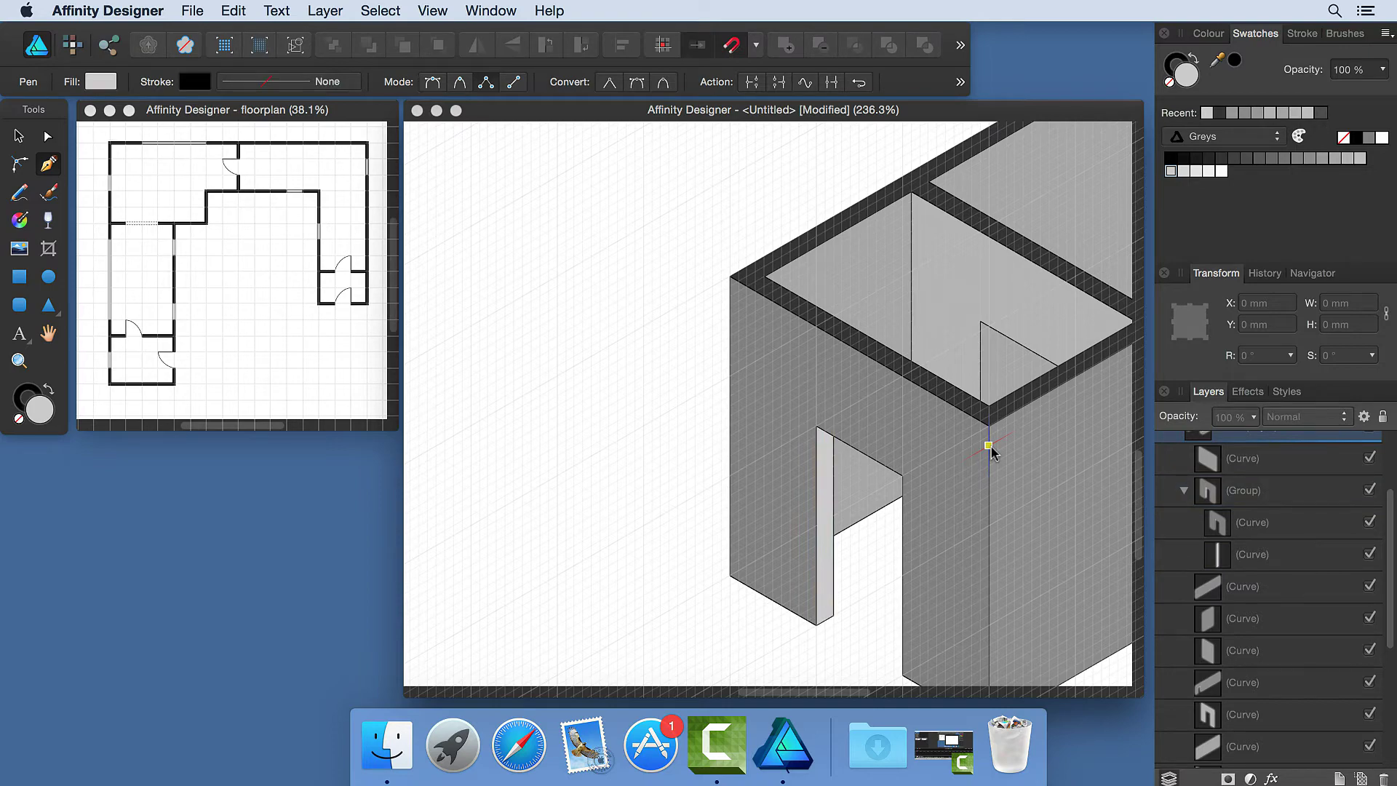
key("super+0")
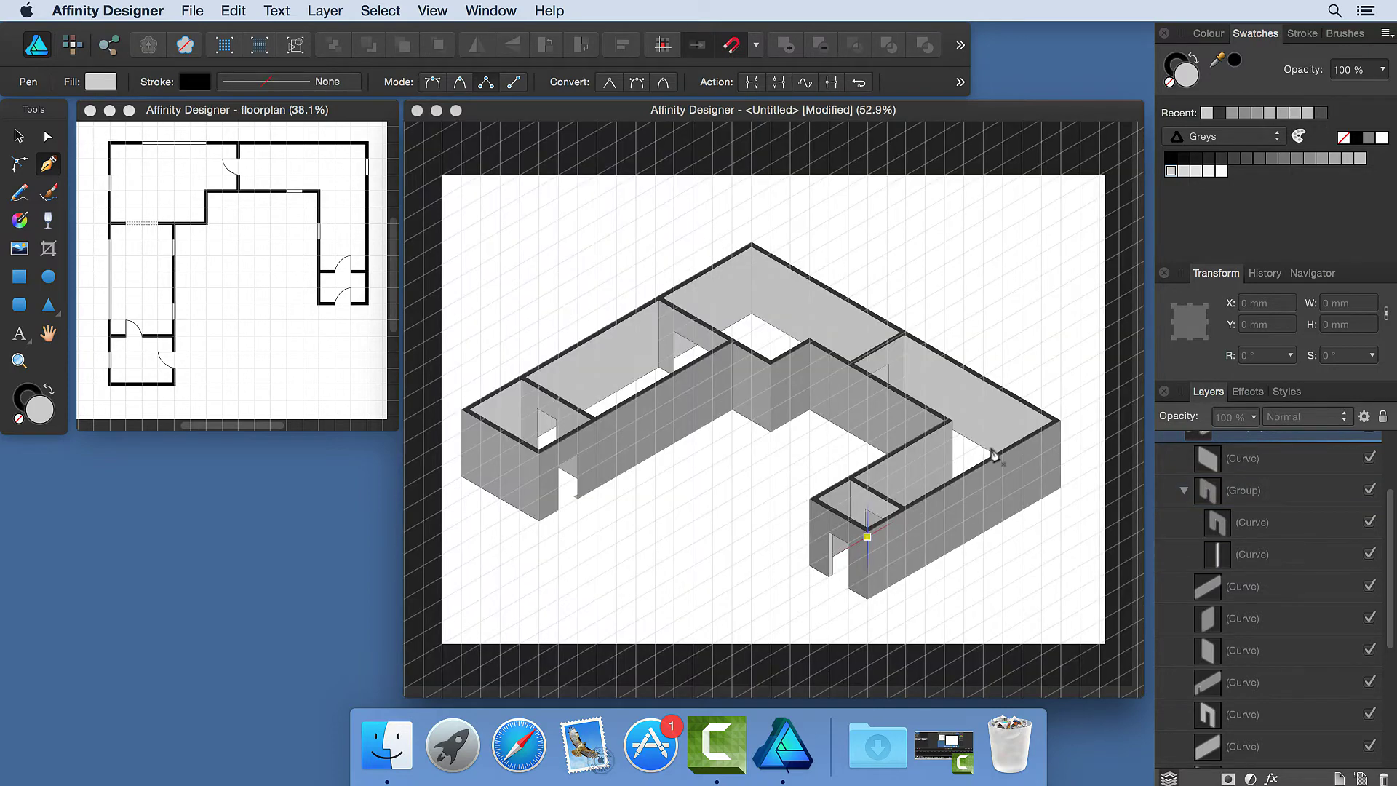
- Select the light grey jamb curve in the front doorway group and copy it
left_click(1258, 557)
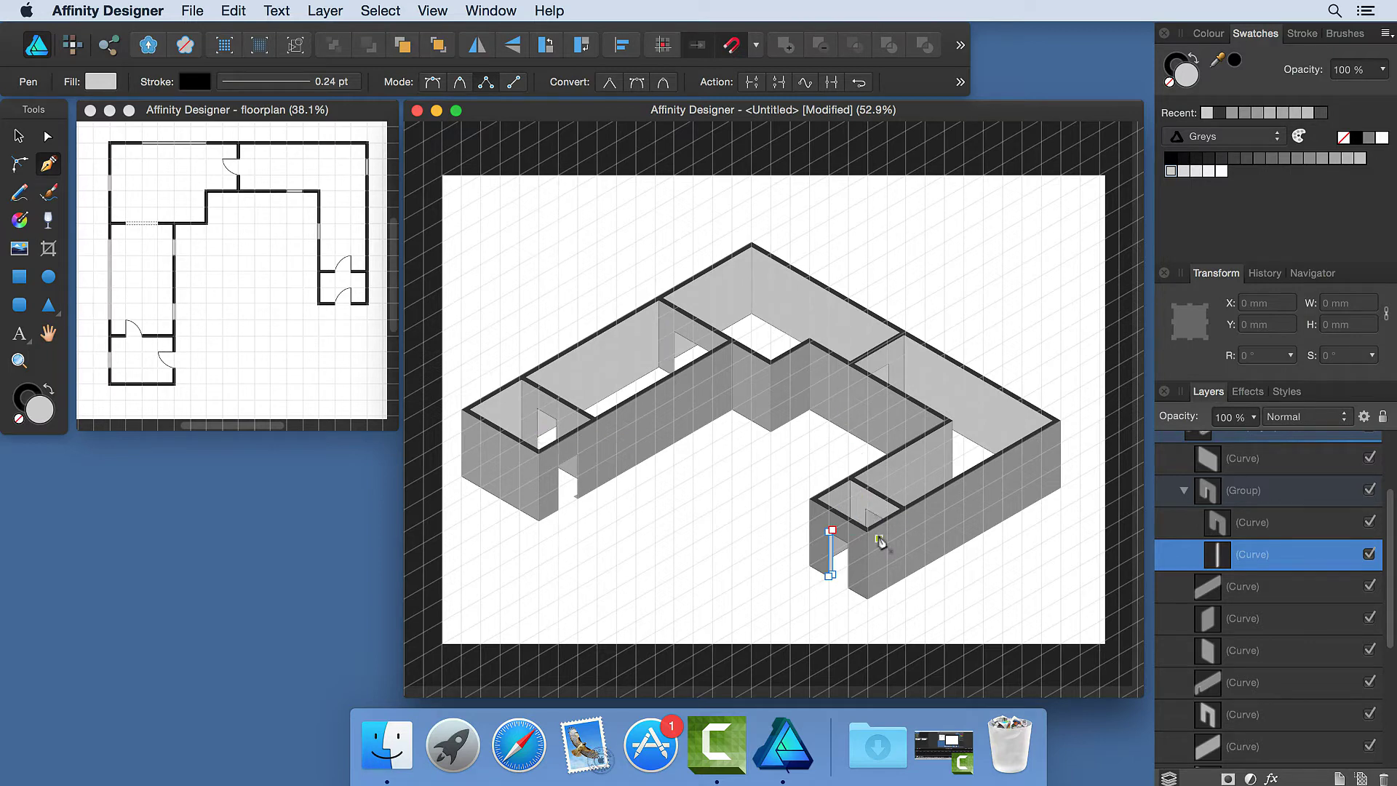
left_click(1272, 557)
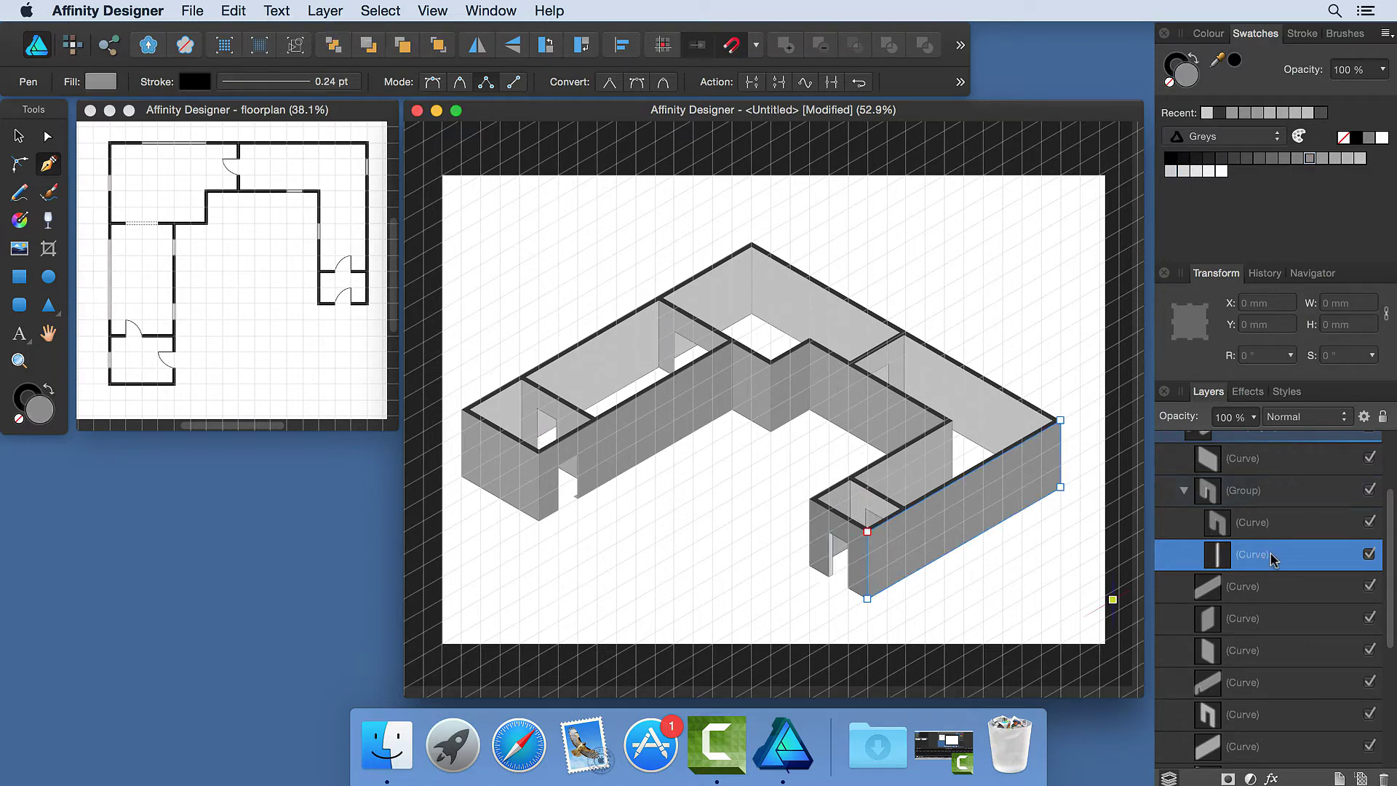
left_click(1277, 559)
key("super+c")
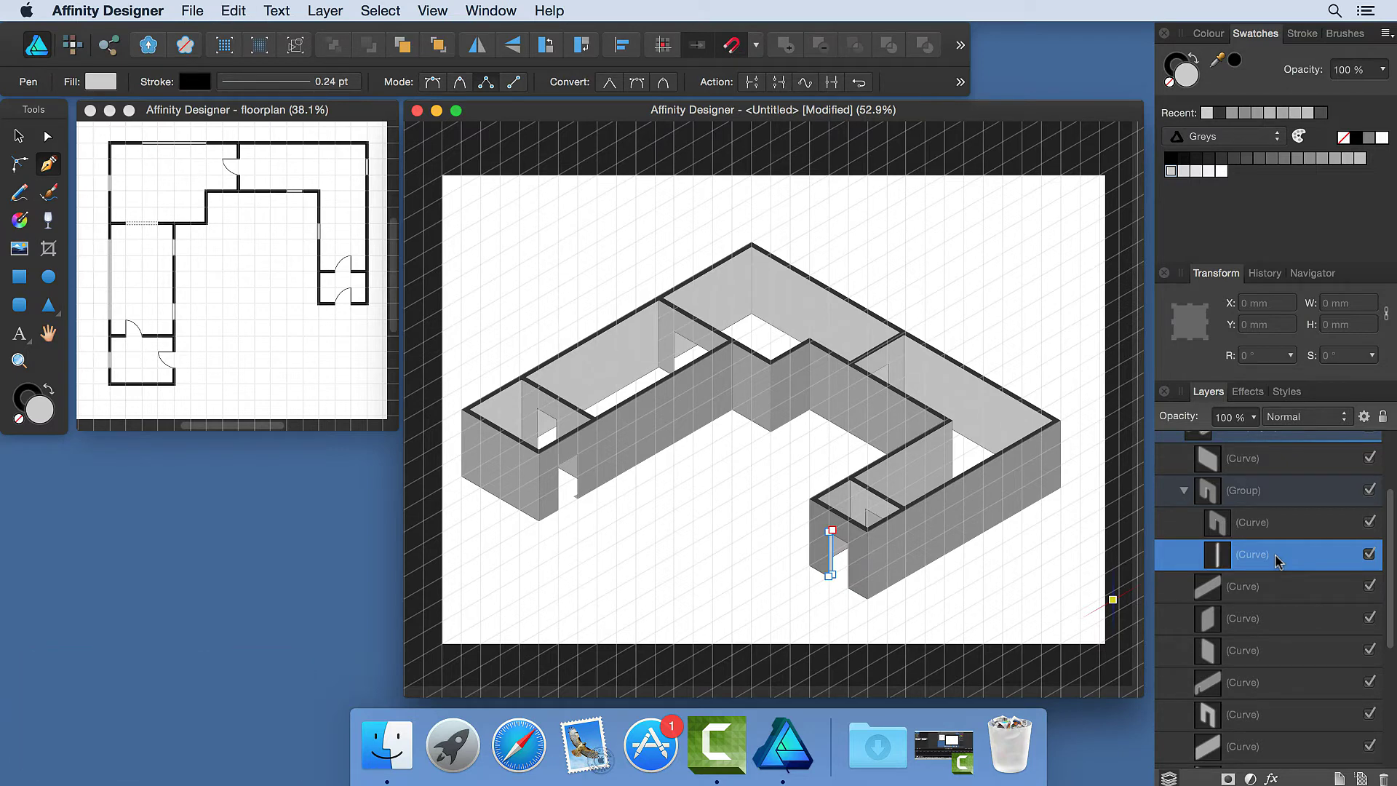
- Group the partition wall of the right wing's small end room and paste the copied jamb into that group
left_click(1267, 716)
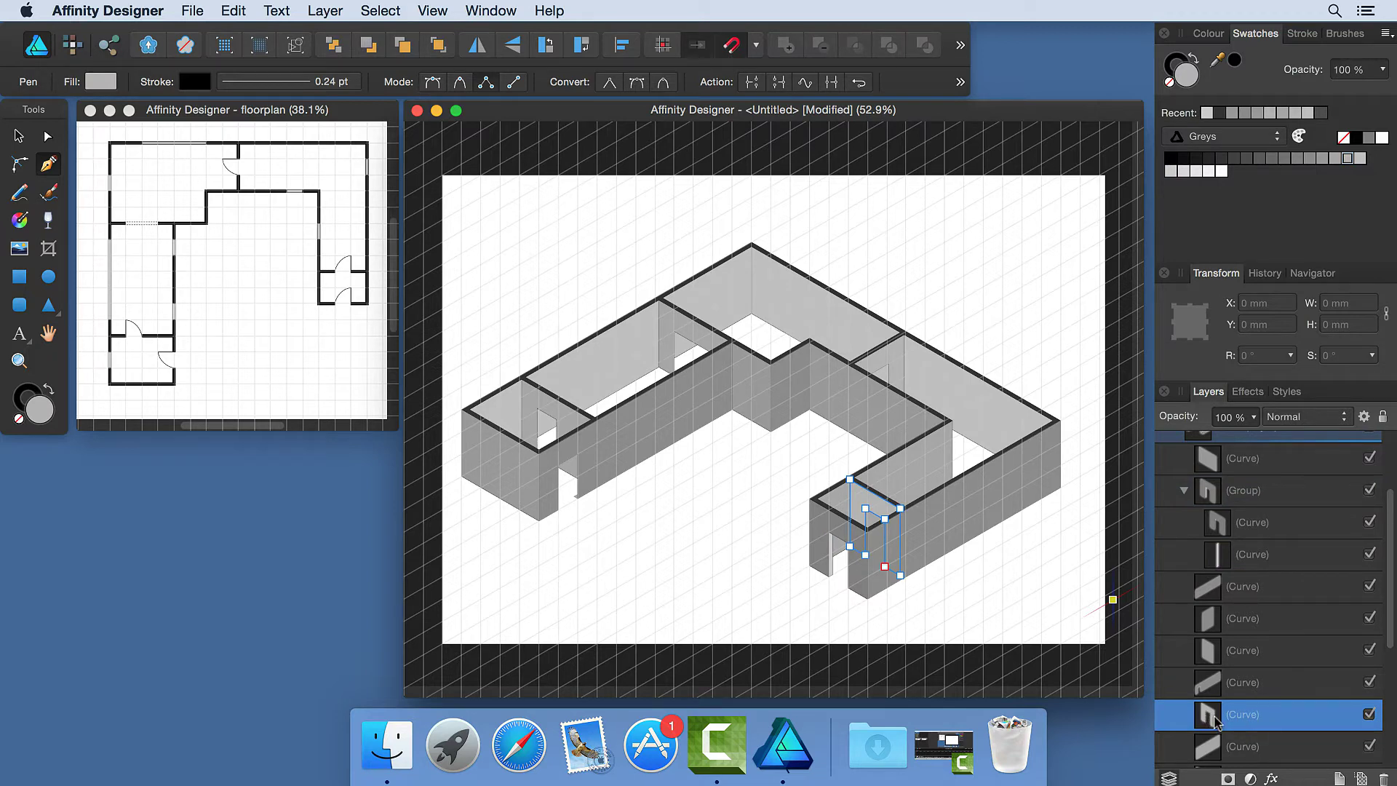
key("super+g")
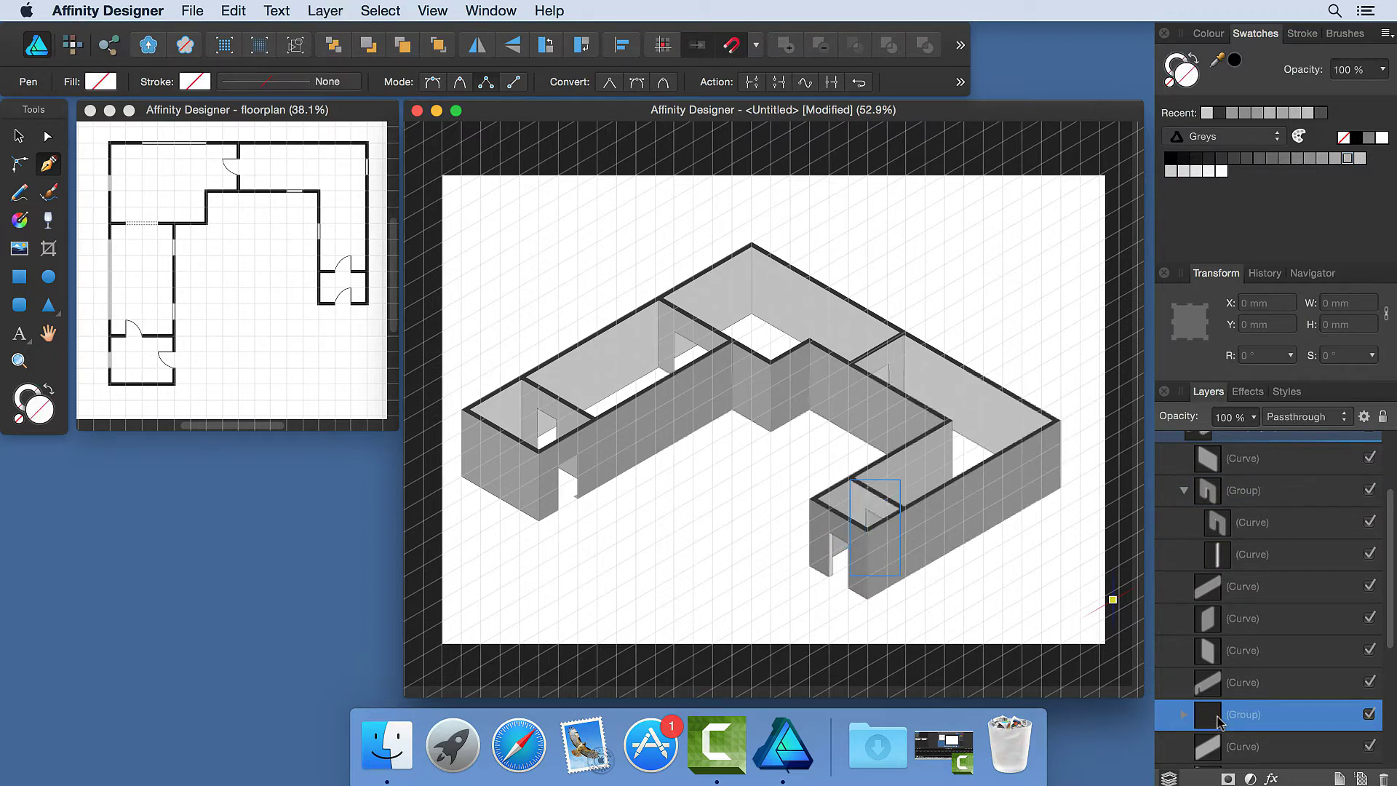
left_click(1185, 715)
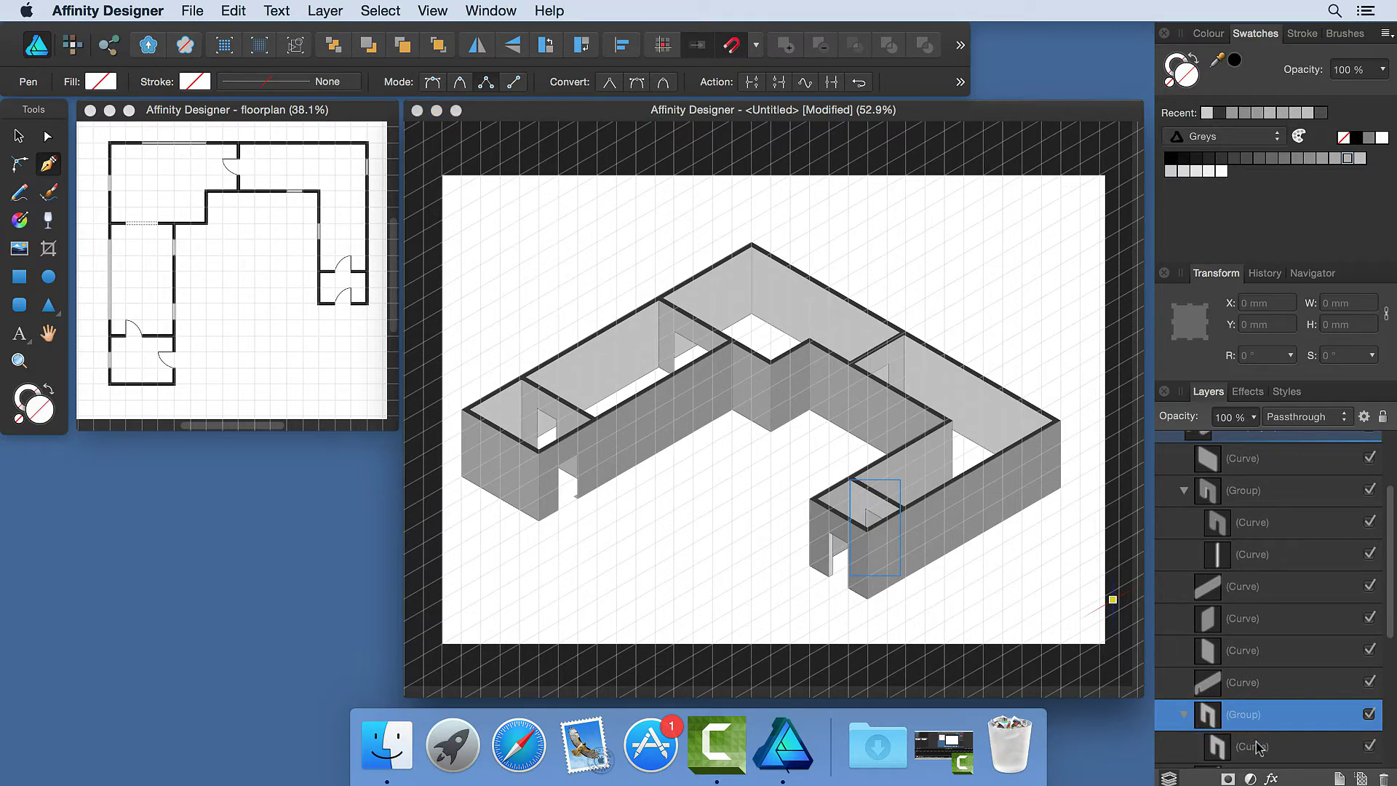
left_click(1258, 747)
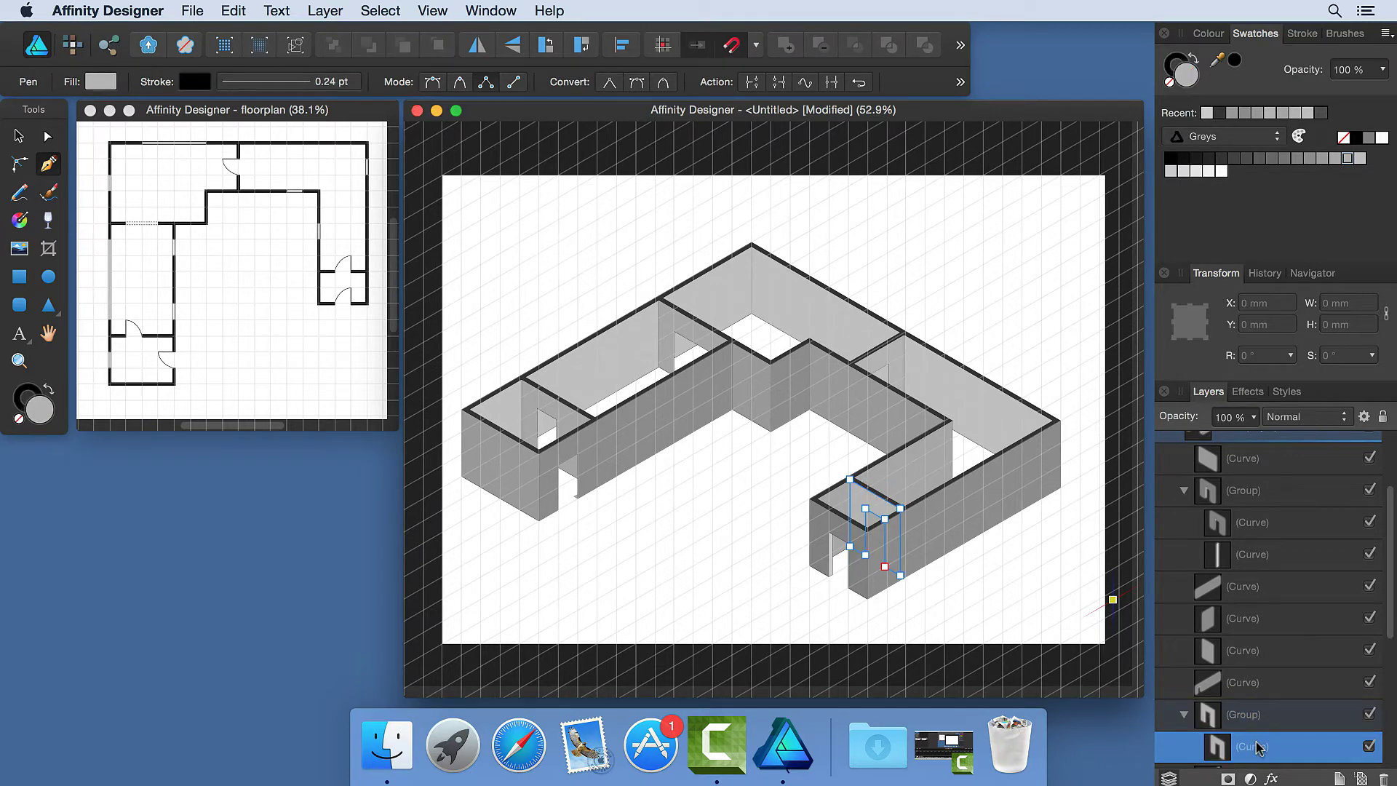
key("super+v")
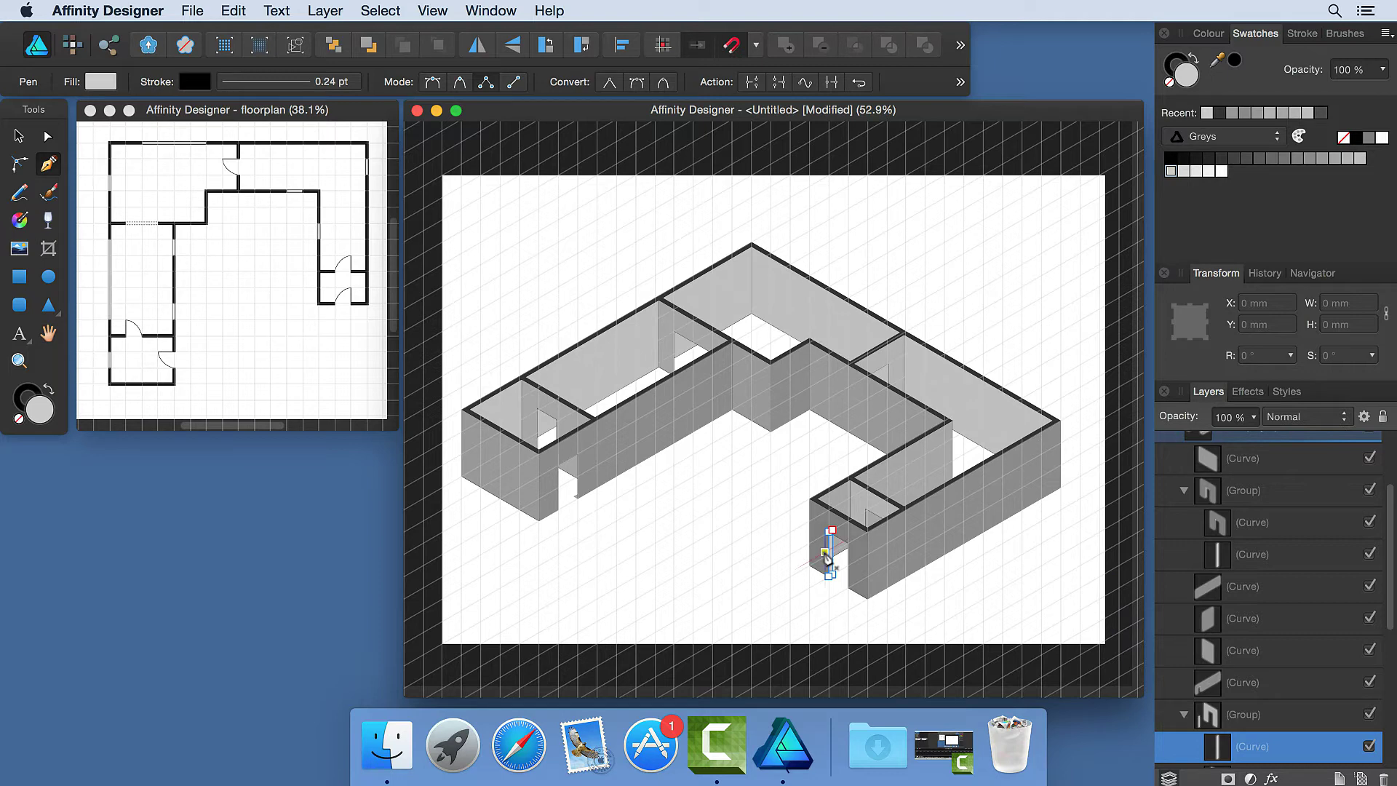
- Move the pasted jamb onto the partition doorway's edge, snapping to the grid, and place it behind the wall curve
key("v")
key("v")
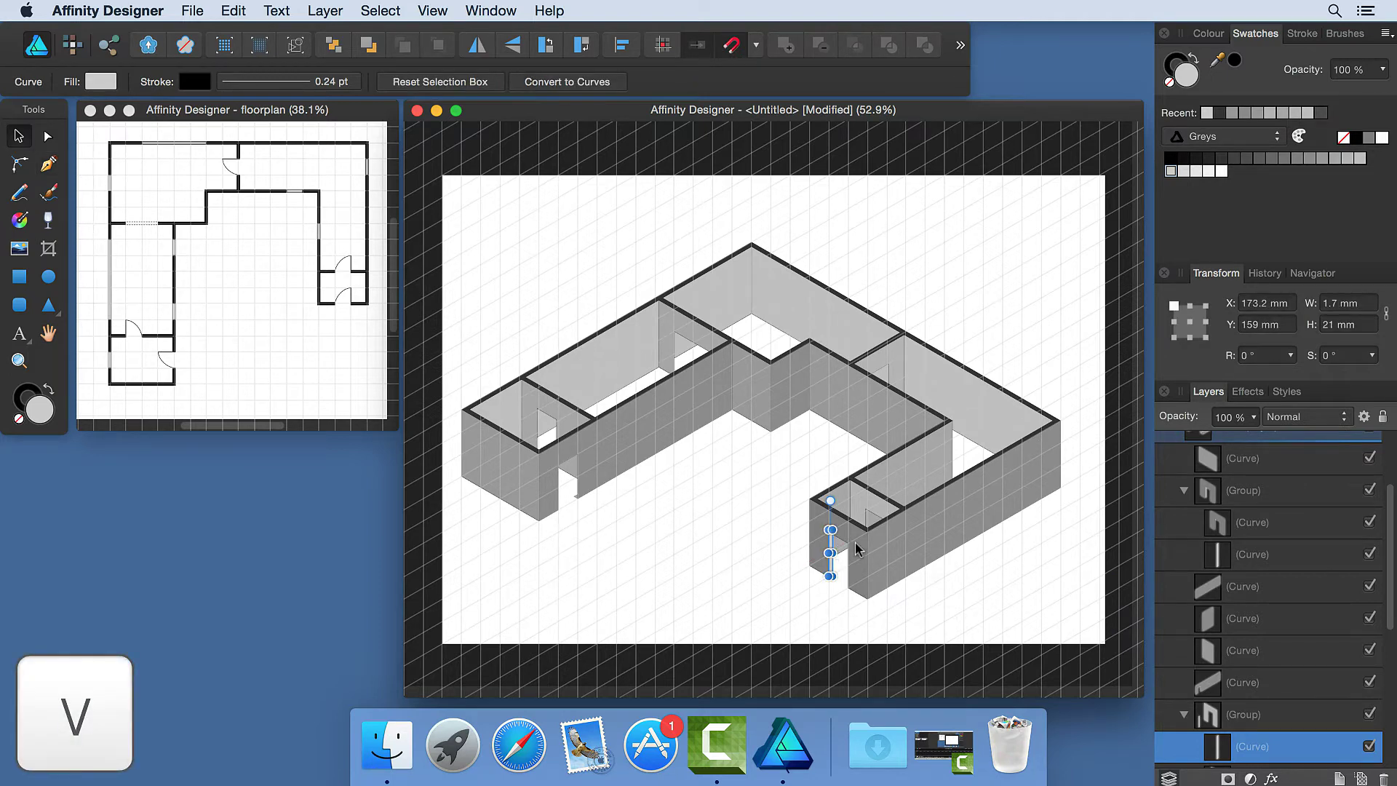
scroll(856, 545, "up", 8)
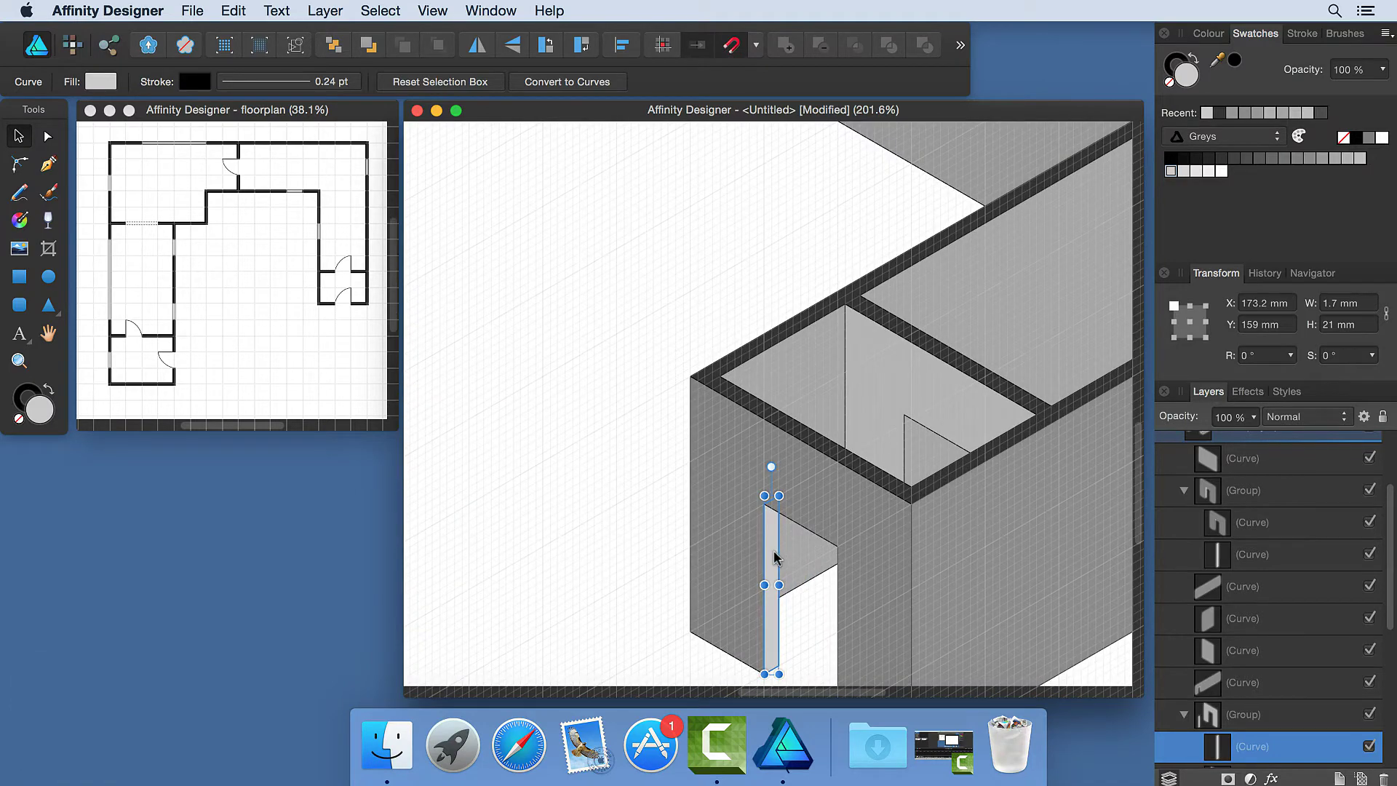
left_click_drag(775, 557, 915, 470)
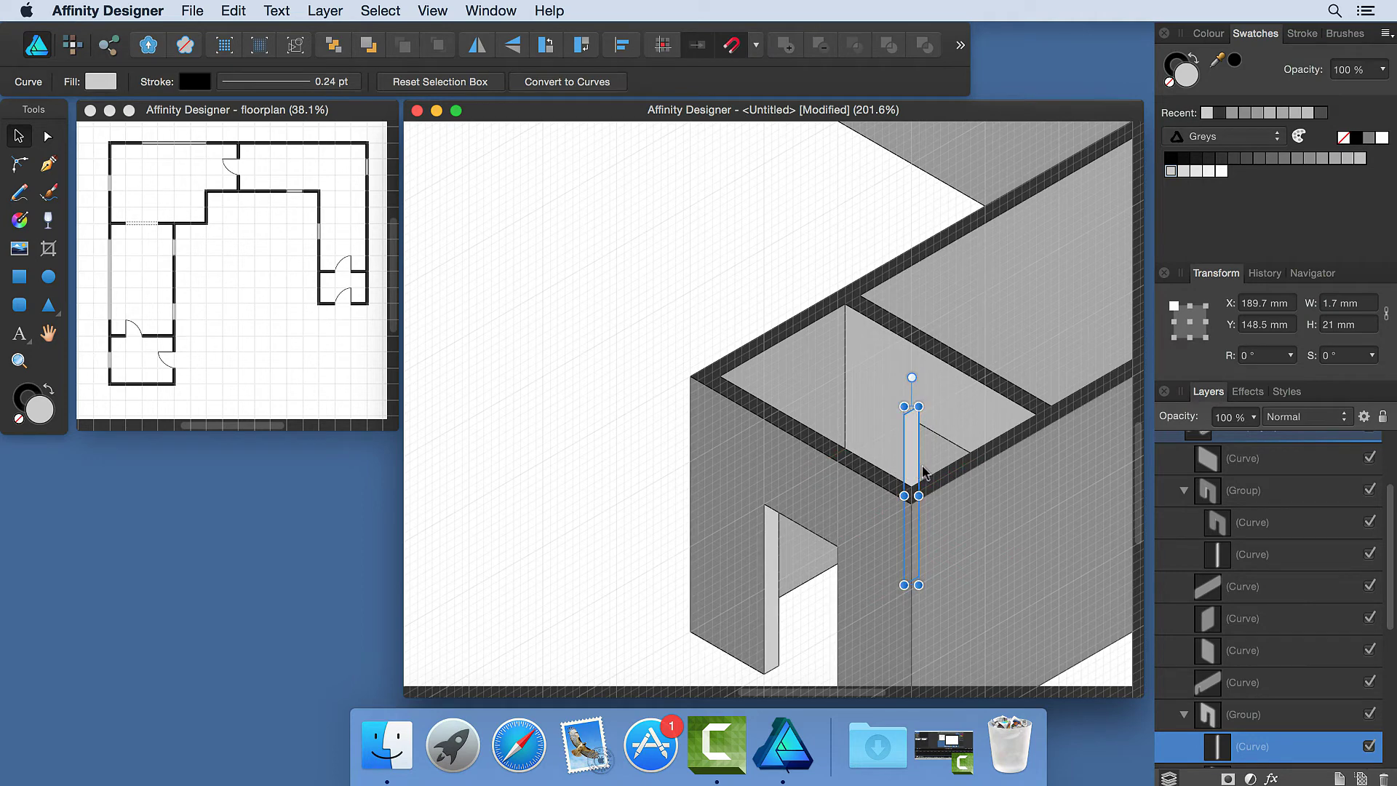
left_click(367, 45)
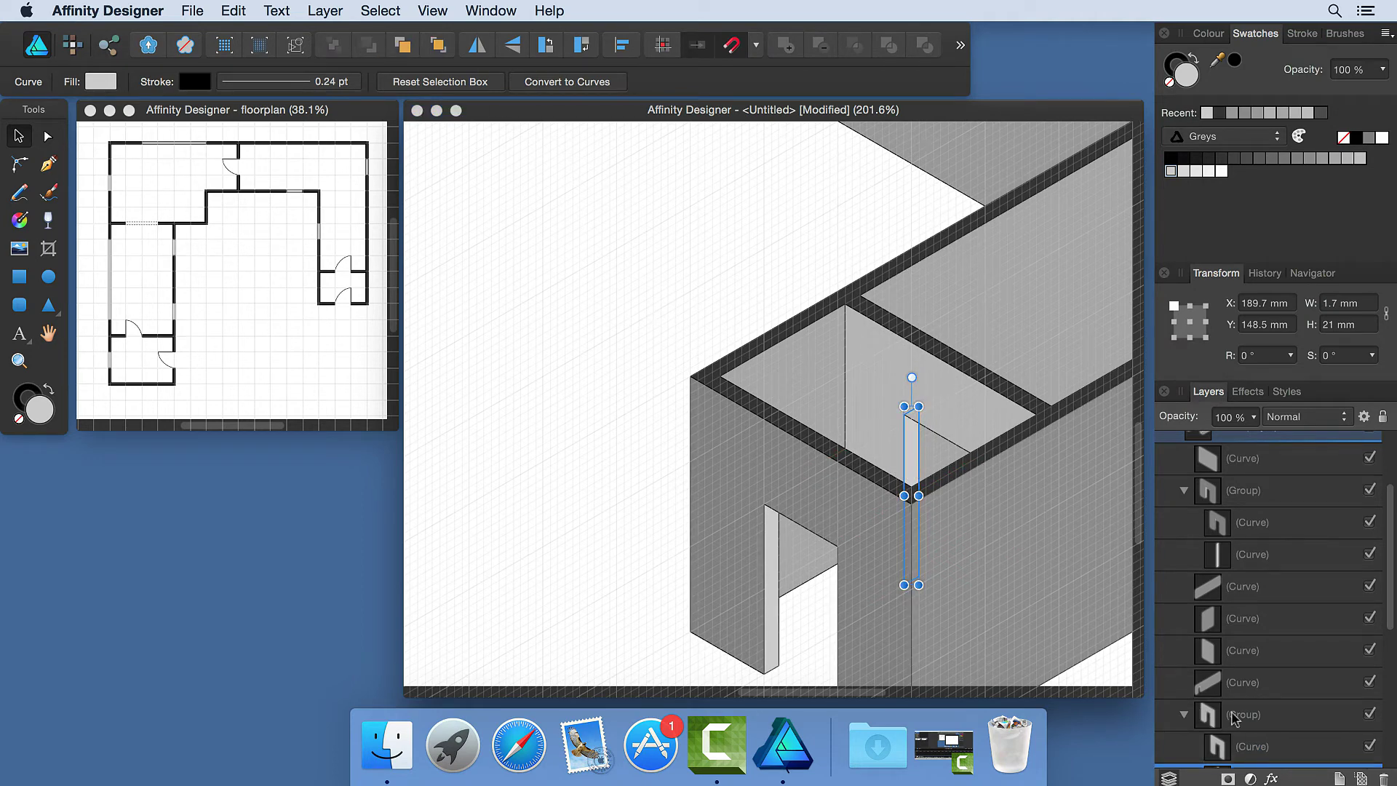
left_click(1235, 715)
left_click_drag(920, 410, 876, 407)
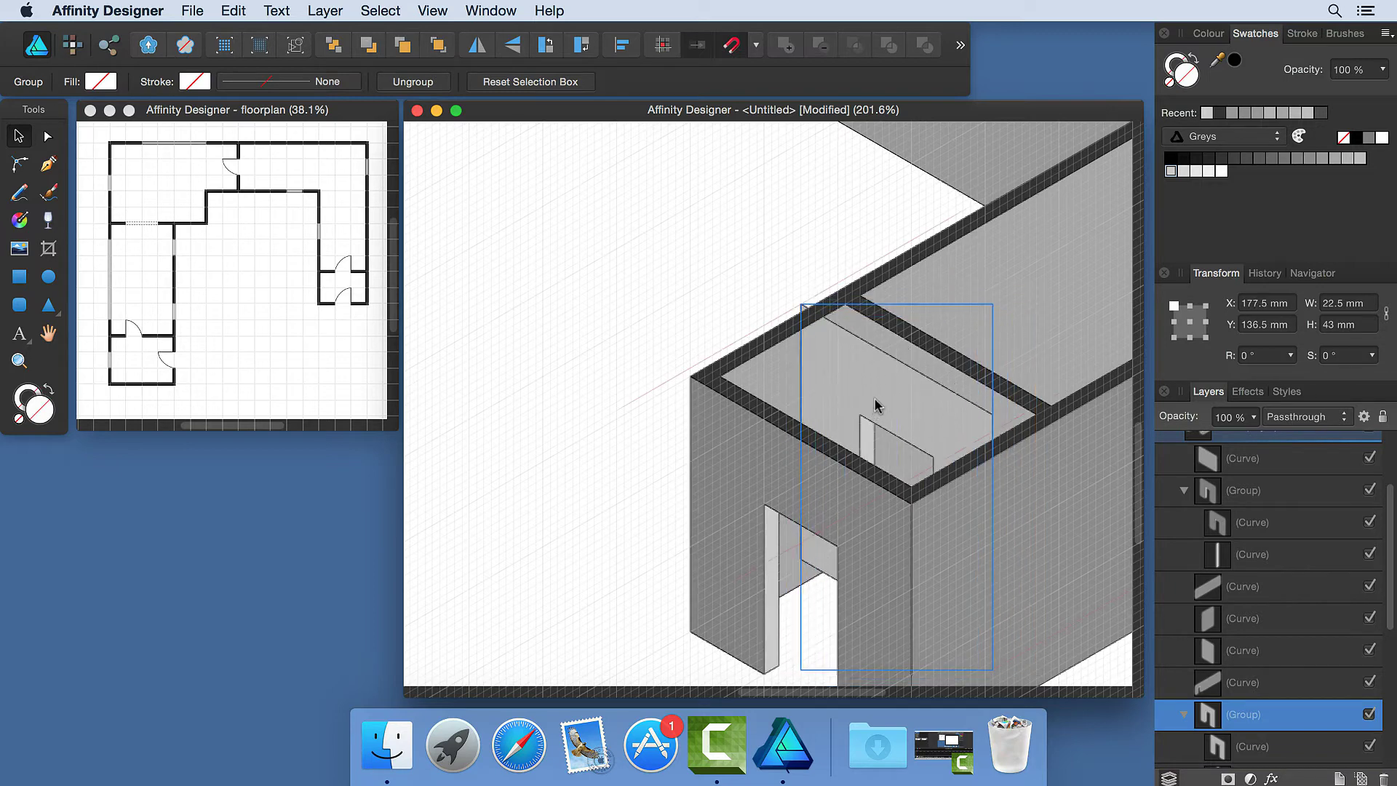
key("super+z")
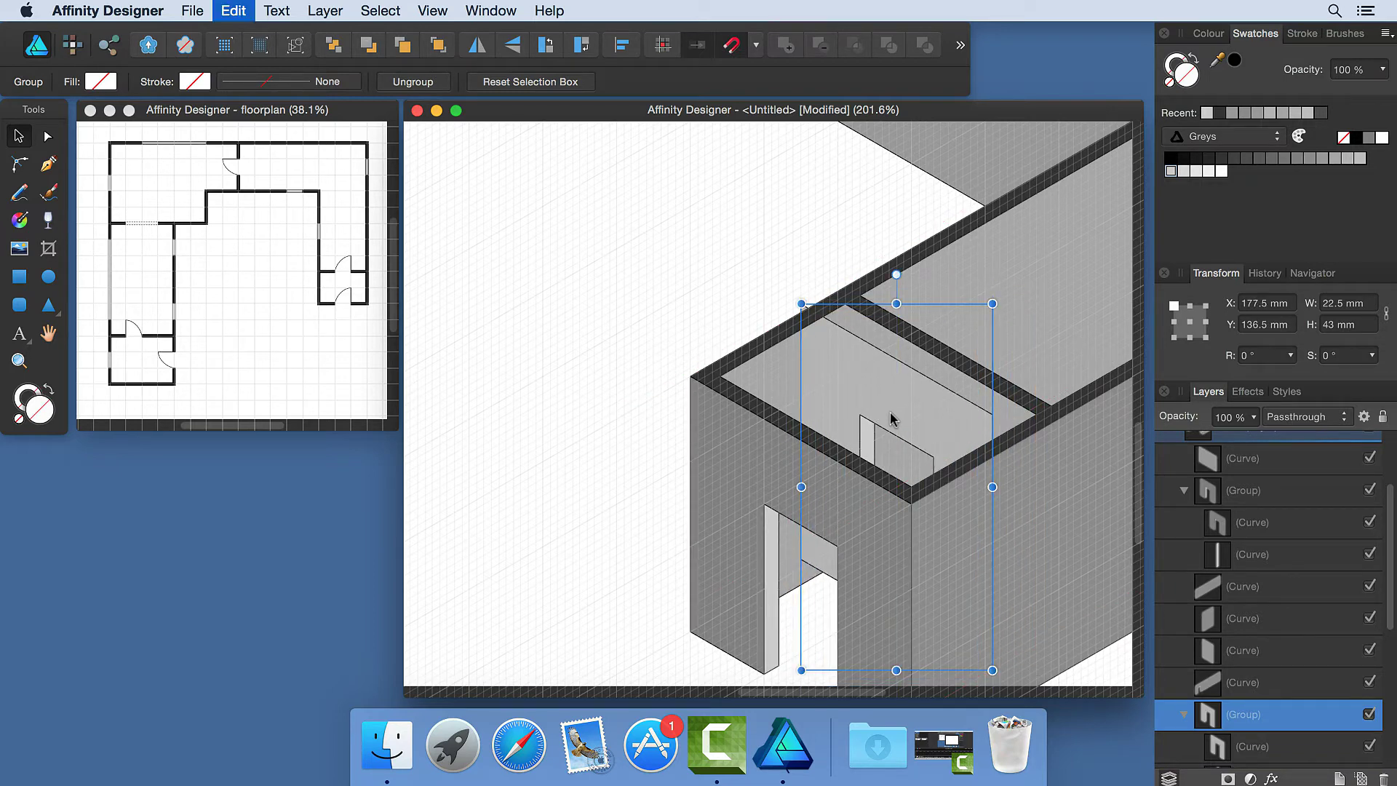
- Collapse both doorway groups, then paste another jamb copy and move it onto the doorway in the left wing's front partition wall
left_click(1185, 716)
left_click(1183, 490)
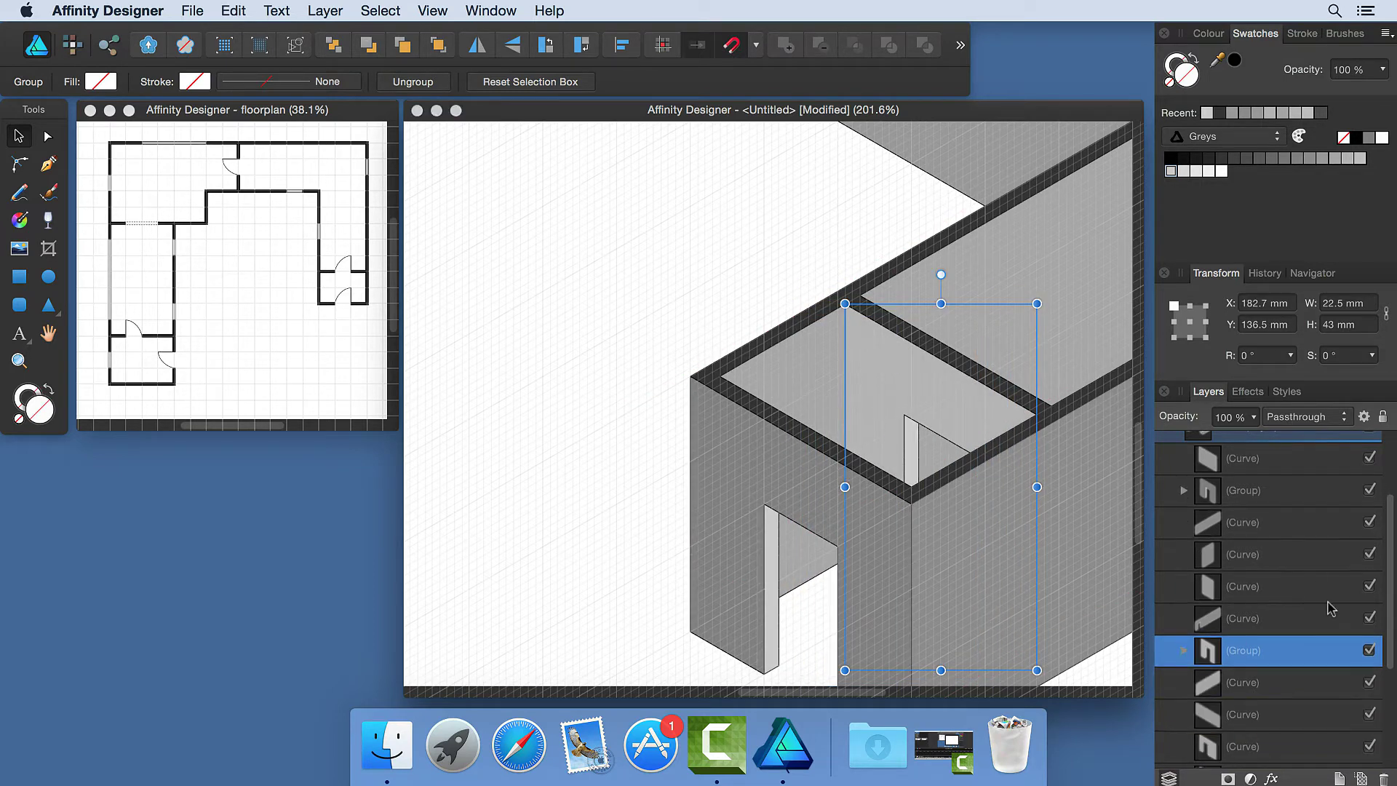
scroll(1328, 608, "down", 5)
left_click(1254, 568)
left_click_drag(615, 305, 983, 538)
left_click_drag(464, 270, 1038, 380)
key("super+v")
left_click_drag(776, 373, 618, 427)
- Group the left wing's partition wall, move the jamb copy into that group and place it behind the wall curve
left_click(1243, 593)
key("super+g")
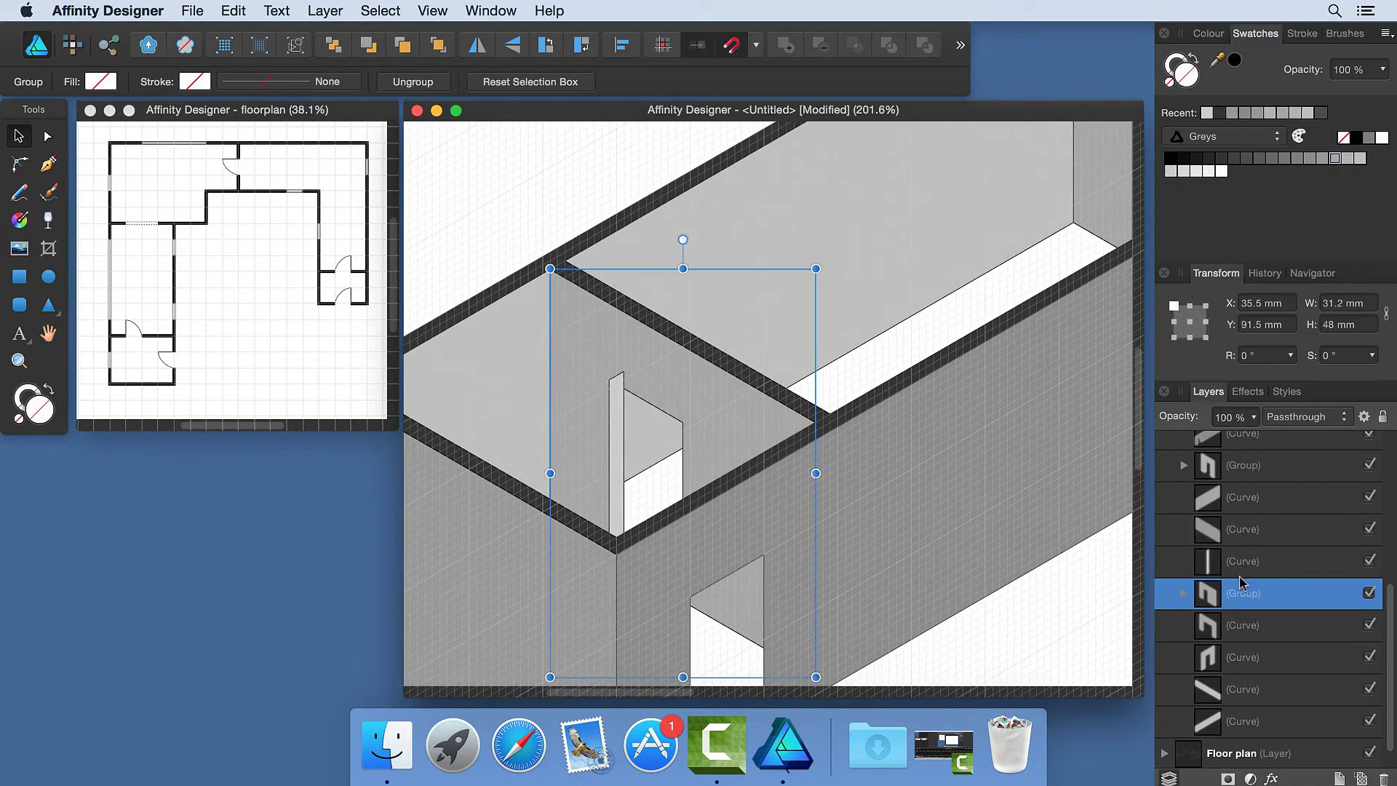
left_click_drag(1241, 565, 1243, 592)
left_click(363, 41)
key("super+0")
- Group the left wing's courtyard-facing doorway wall and select the wall curve inside the group
left_click(611, 451)
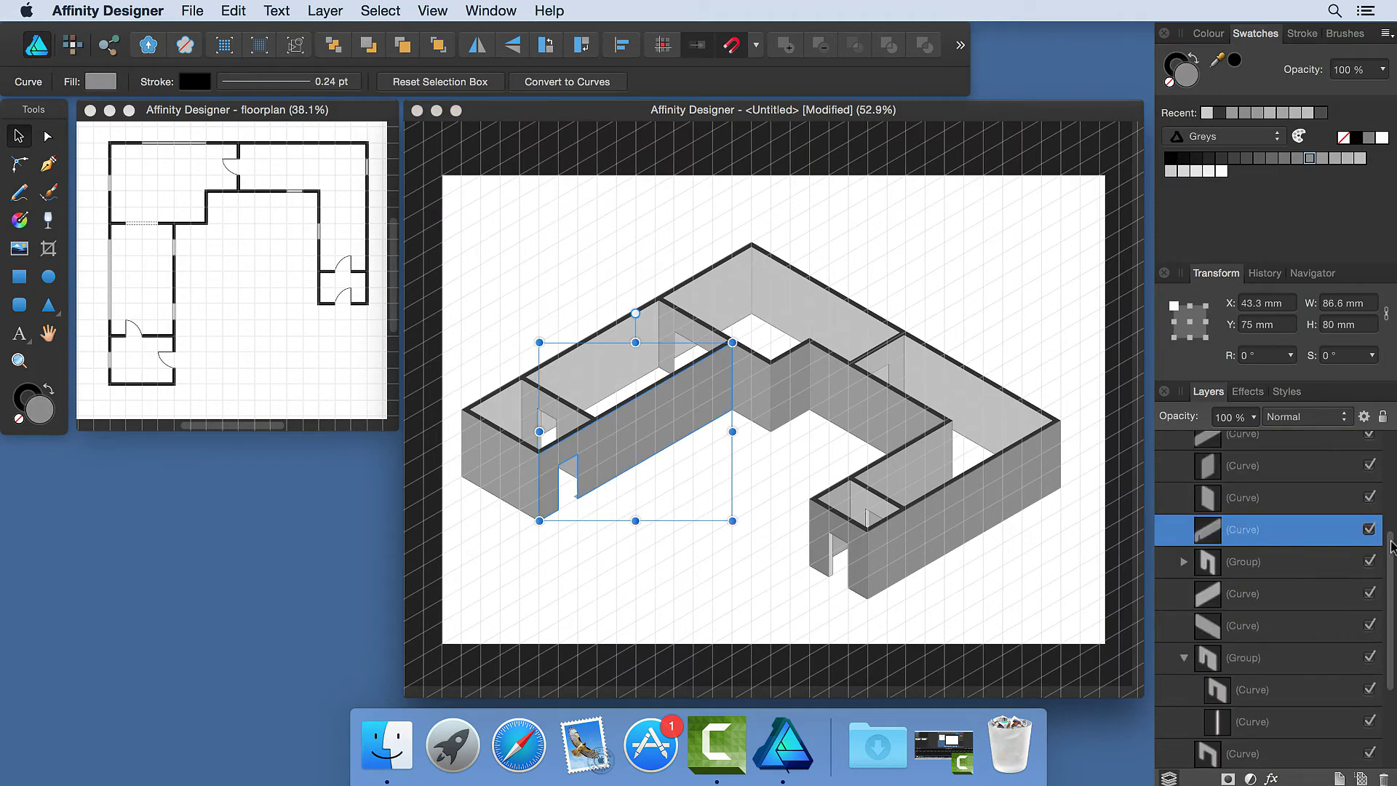
key("super+g")
double_click(648, 436)
- Trace a closed four-corner jamb along the courtyard doorway's inner edge with the Pen tool and fill it with light grey
scroll(576, 475, "up", 5)
key("p")
left_click(567, 382)
left_click(568, 553)
left_click(582, 561)
left_click(582, 392)
left_click(568, 382)
left_click(1347, 158)
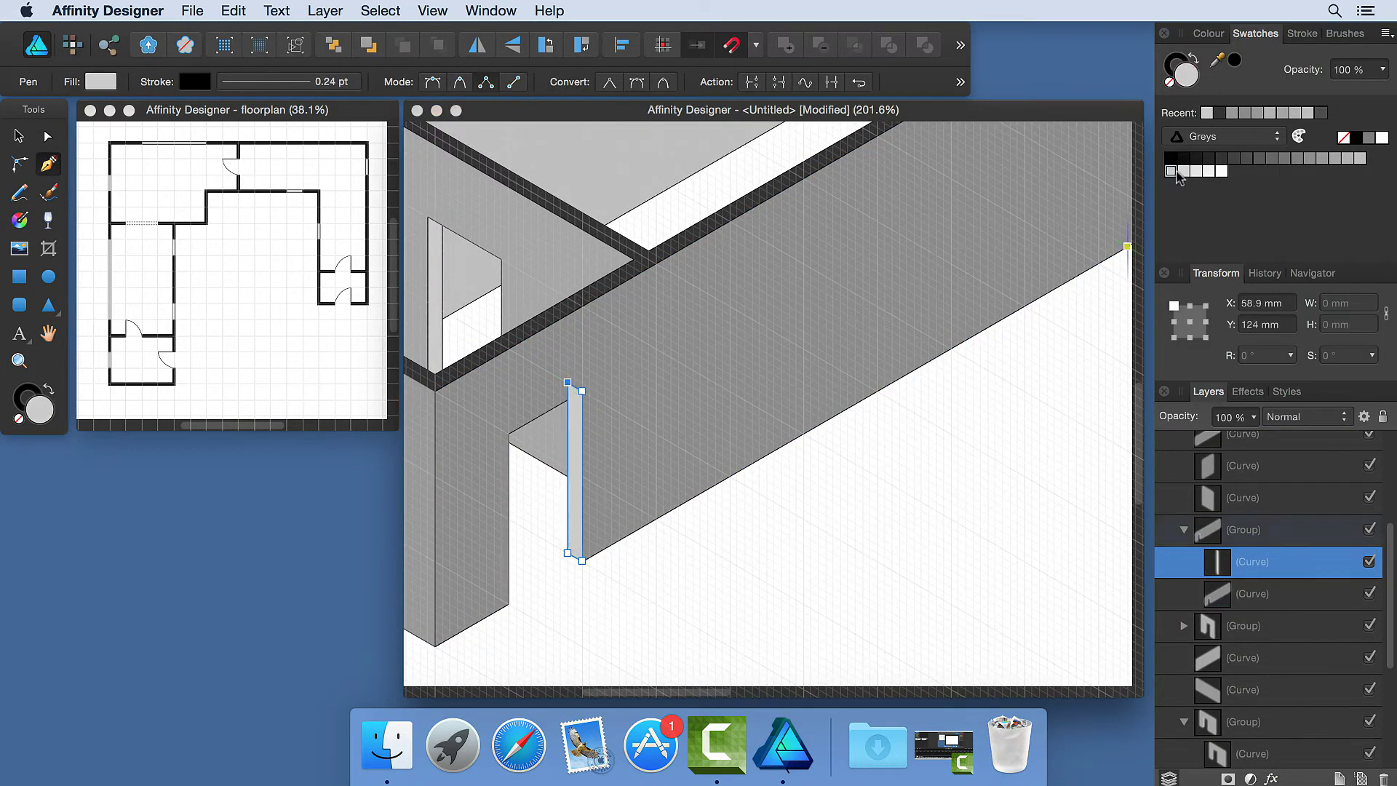
- Place the new jamb behind the courtyard doorway's wall curve and collapse that wall's group
left_click(369, 45)
left_click(1184, 530)
- Group the doorway partition wall in the rear right part of the model and select the wall curve inside the group
left_click(1242, 722)
scroll(983, 512, "down", 5)
key("super+0")
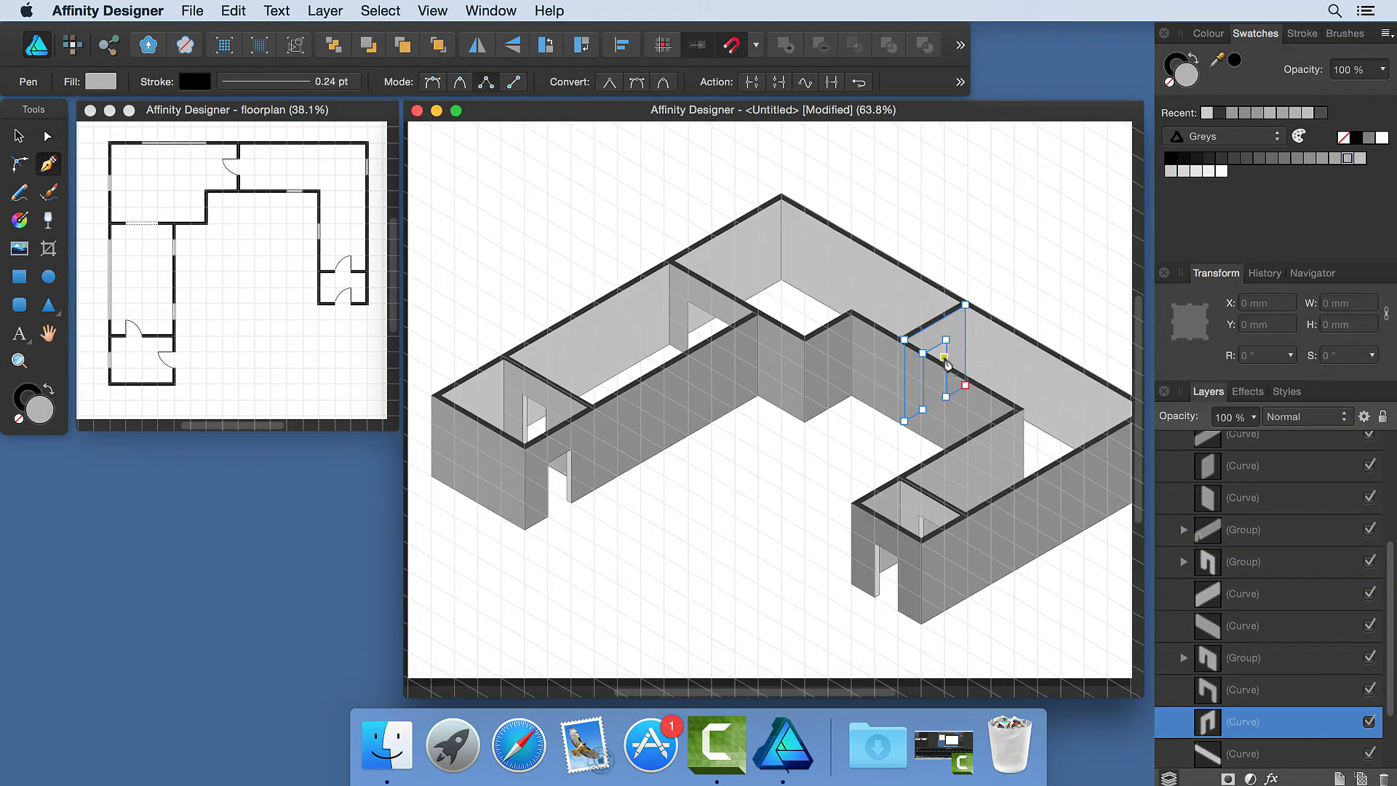
scroll(943, 365, "up", 5)
key("super+g")
left_click(1184, 722)
left_click(1254, 696)
- Paste a jamb copy, move it onto the rear right partition's doorway and place it behind the wall curve
key("super+v")
key("v")
left_click_drag(771, 379, 928, 376)
key("super+bracketleft")
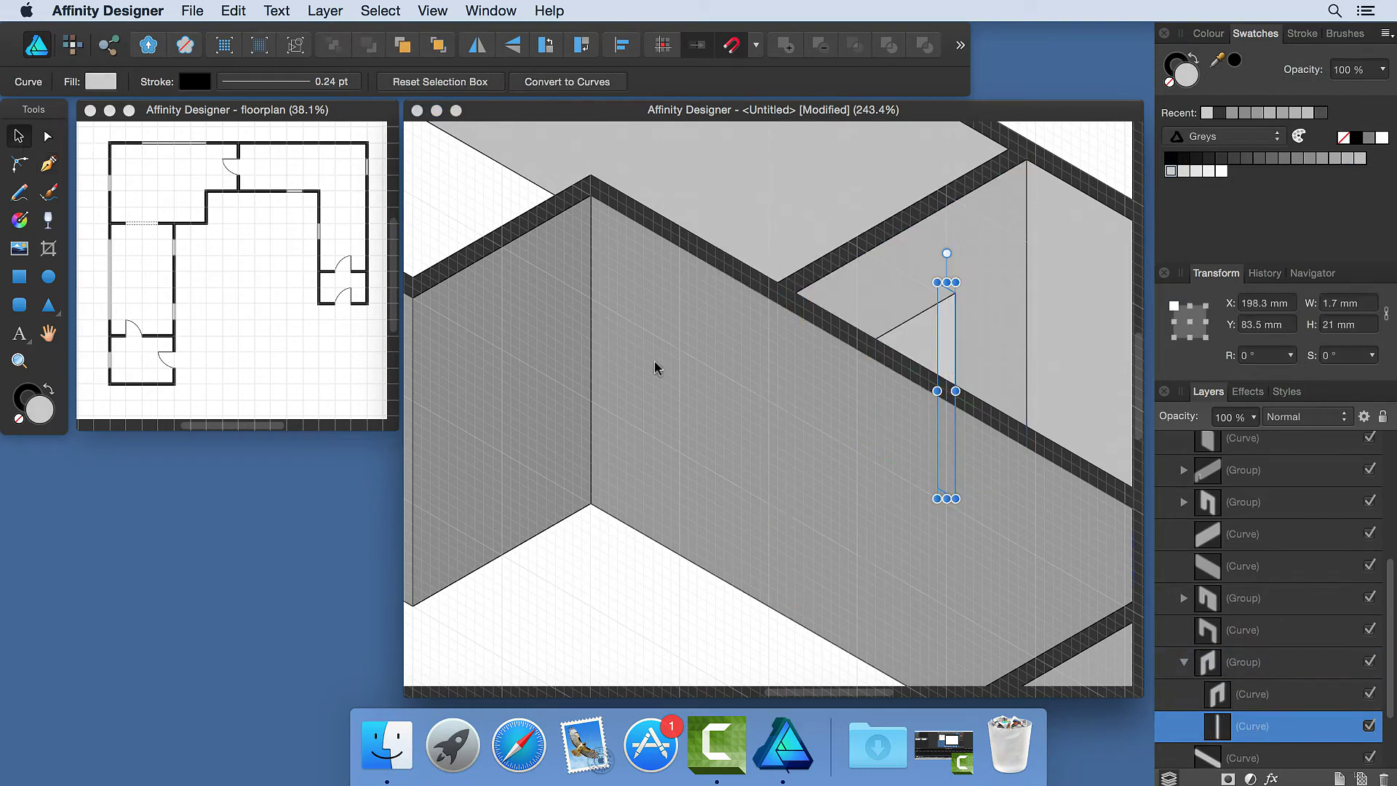
key("super+d")
key("super+0")
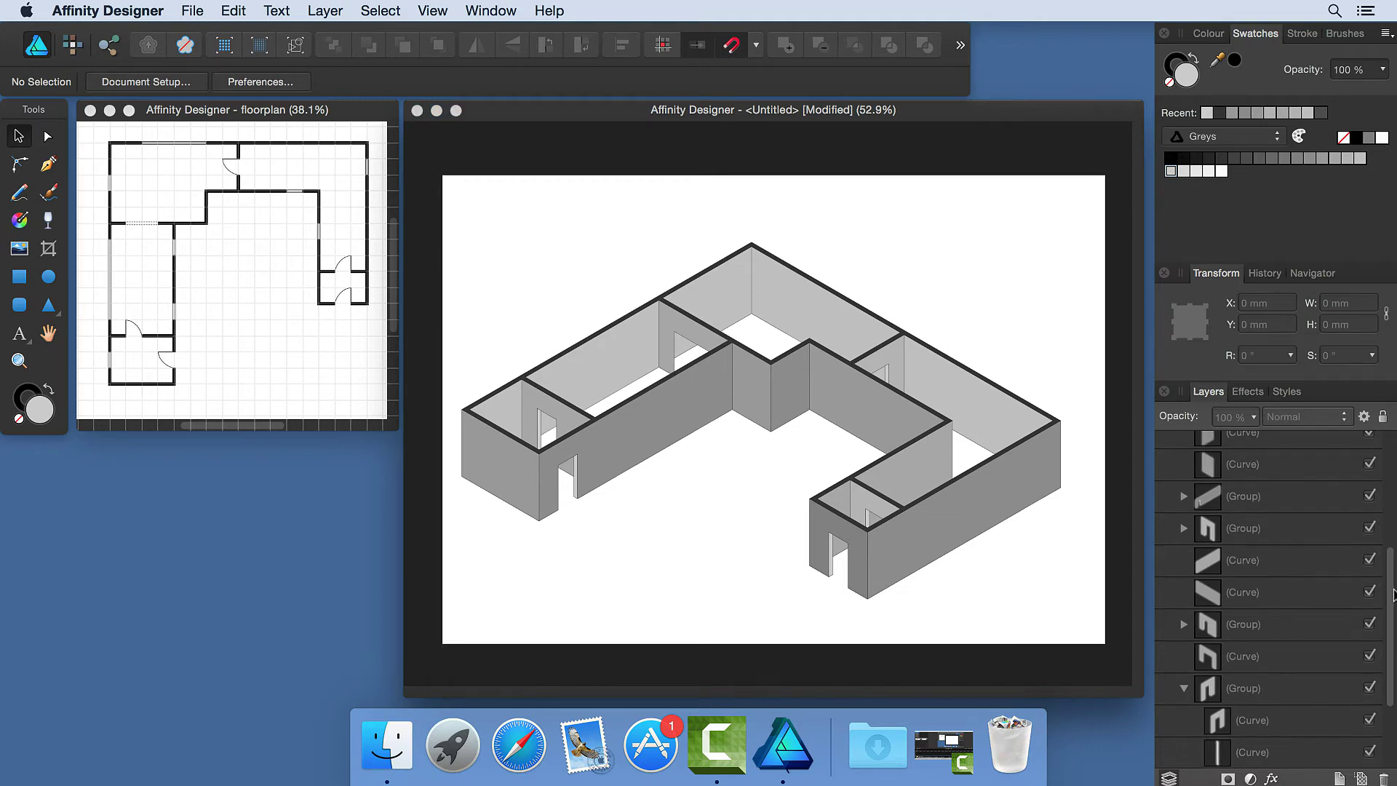
- Group the doorway partition wall between the left wing and the rear corner room and expand the group
scroll(1248, 582, "down", 3)
left_click(1246, 554)
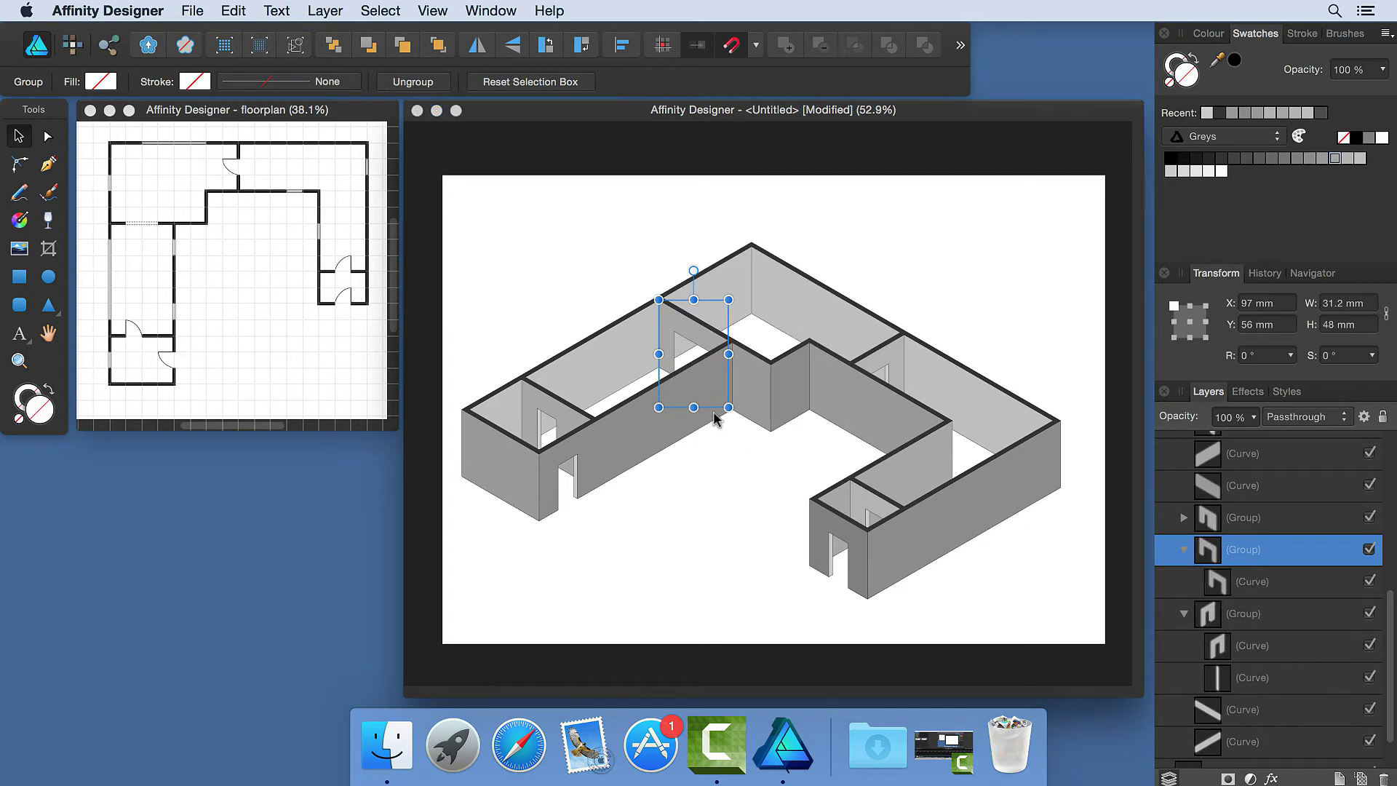
scroll(685, 378, "up", 5)
- Trace a closed four-corner jamb along this doorway's edge with the Pen tool, fill it light grey and place it beneath the grouped wall curve
key("p")
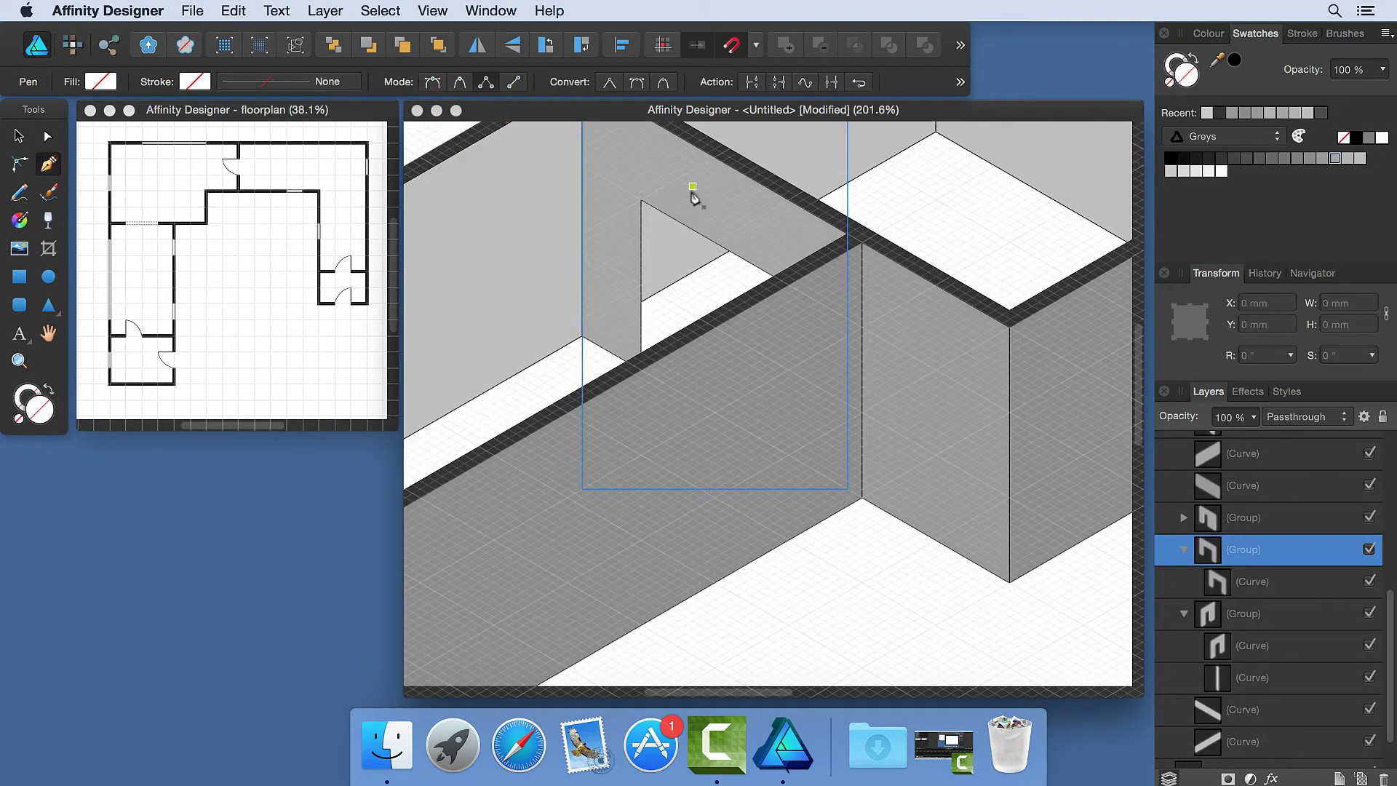
left_click(640, 199)
left_click(640, 369)
left_click(656, 361)
left_click(655, 191)
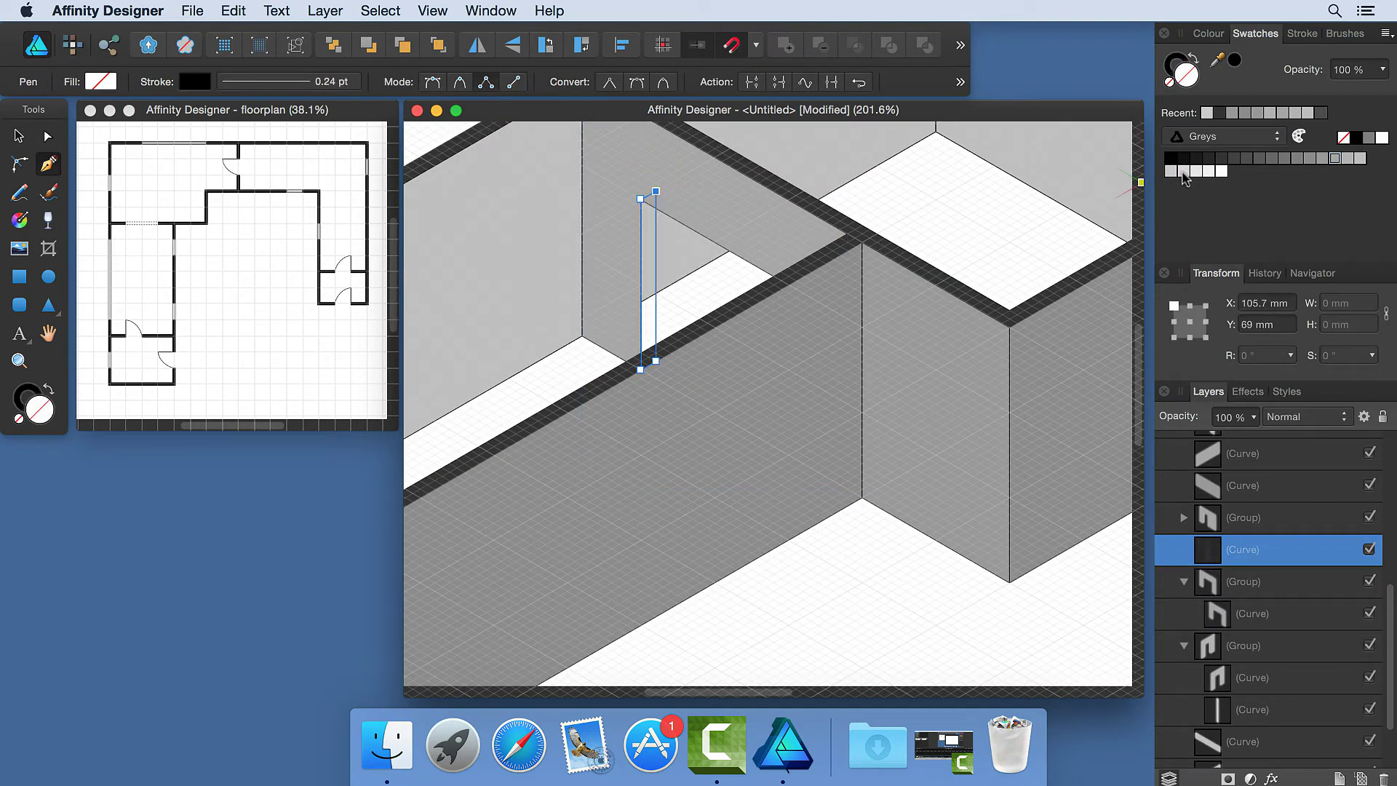
left_click(1182, 173)
key("v")
left_click_drag(1228, 556, 1230, 631)
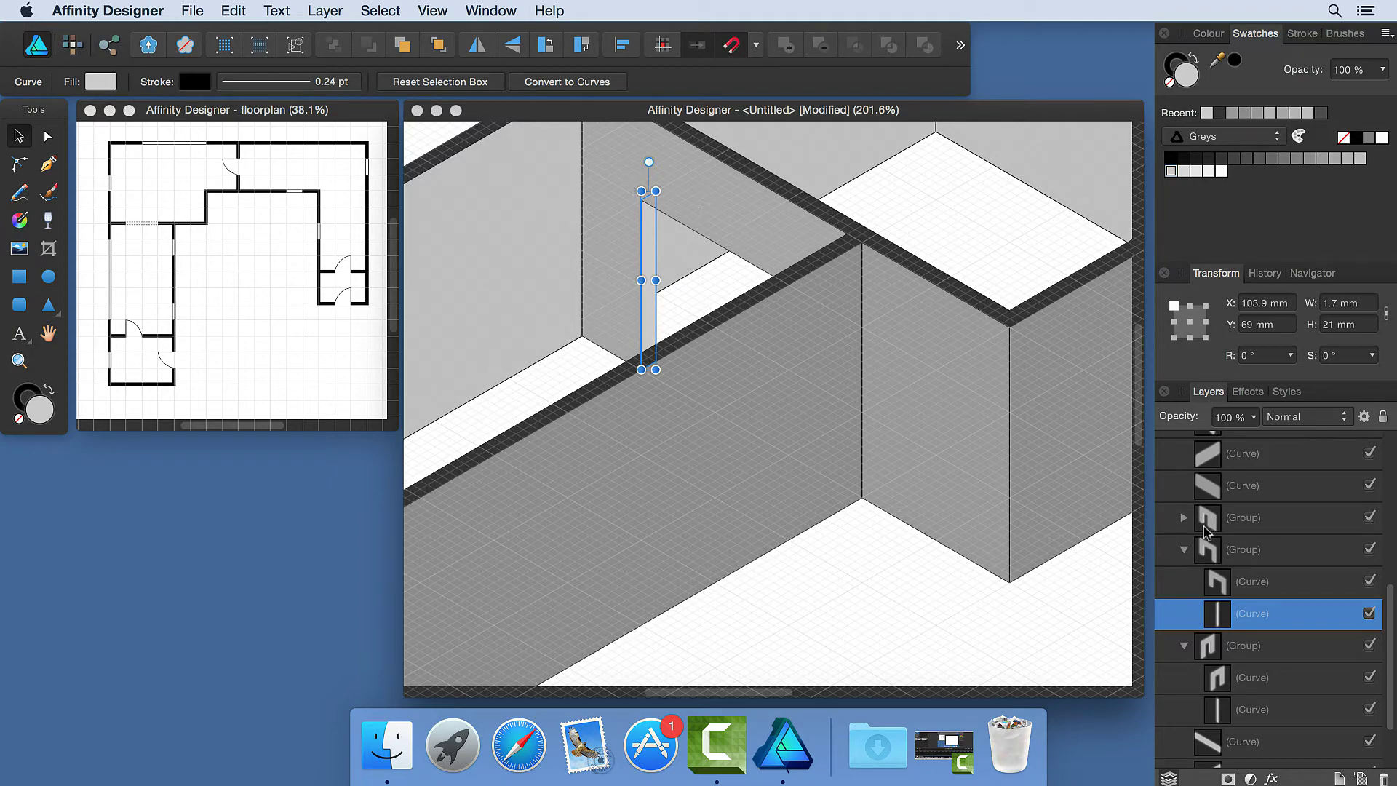
- Review the whole model with the grid hidden and nothing selected
scroll(1206, 531, "down", 2)
scroll(1205, 531, "up", 10)
key("super+0")
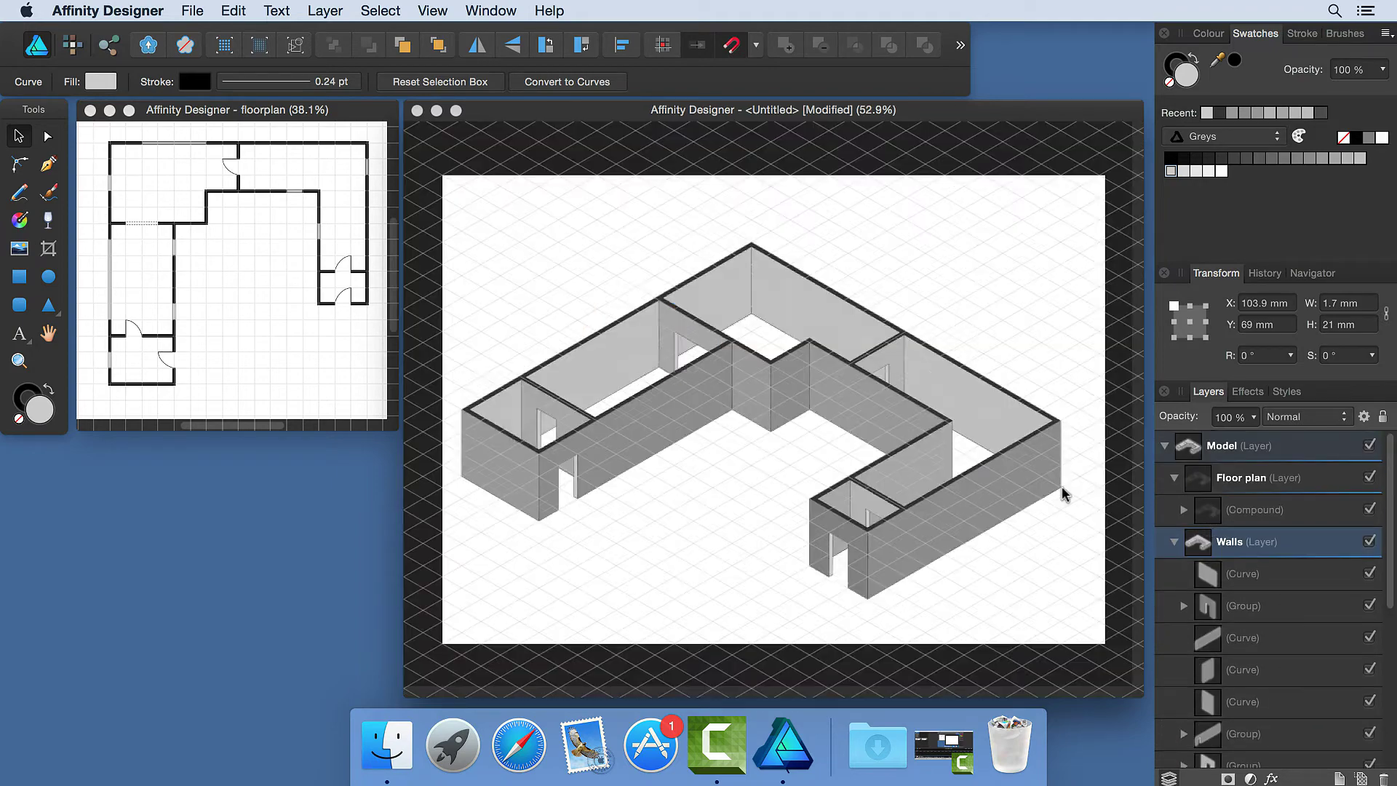
key("apostrophe")
left_click(1085, 557)
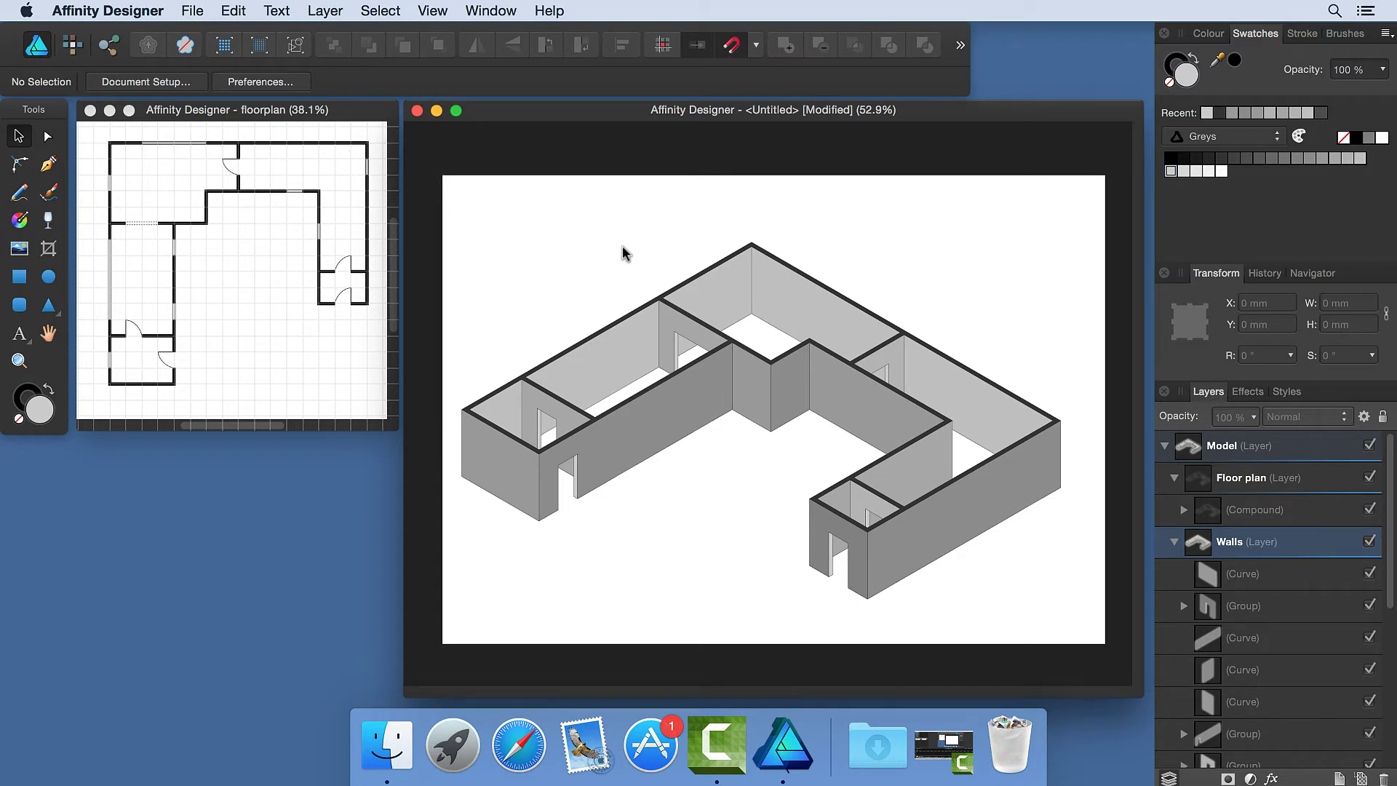
- Show the isometric grid and switch it to the vertical plane that matches the right wing's long outer wall
key("super+slash")
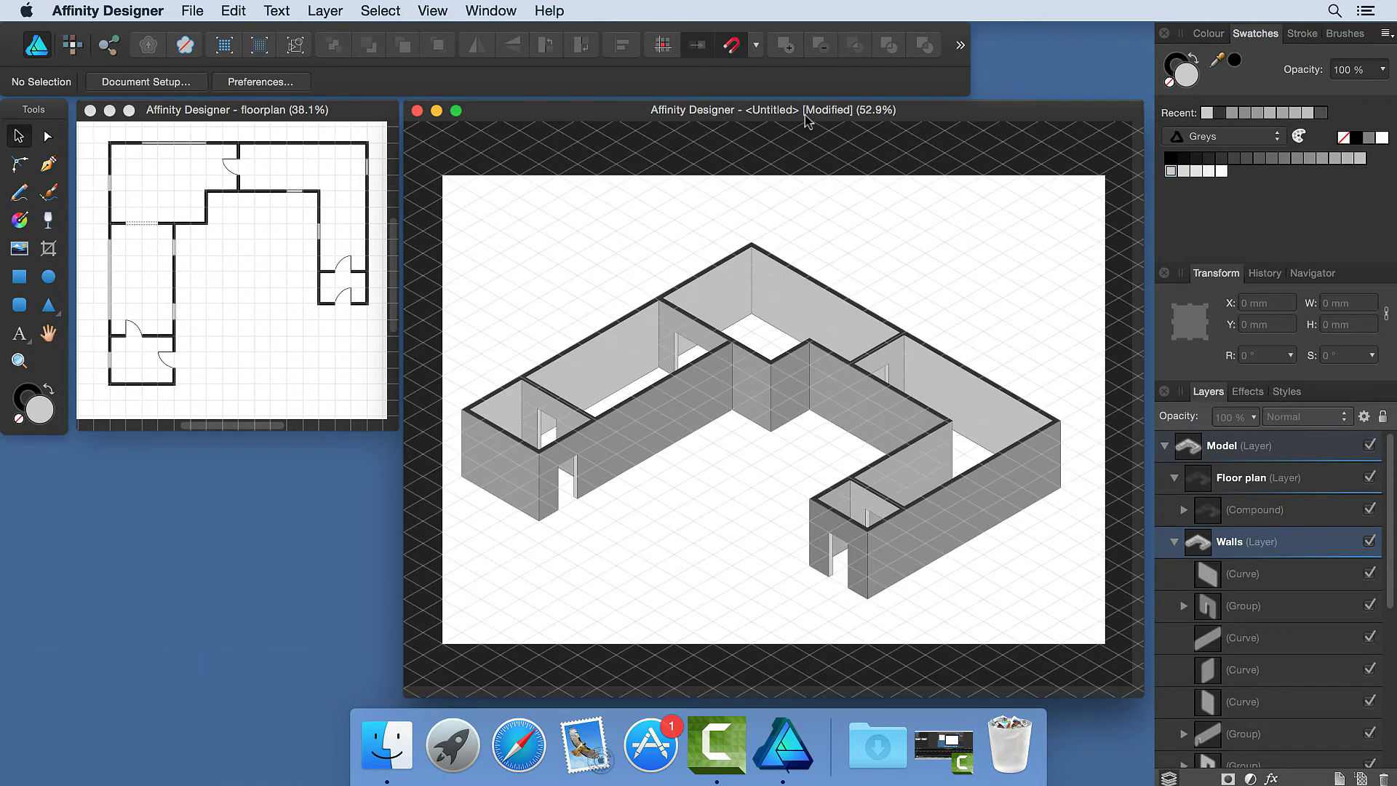
key("slash")
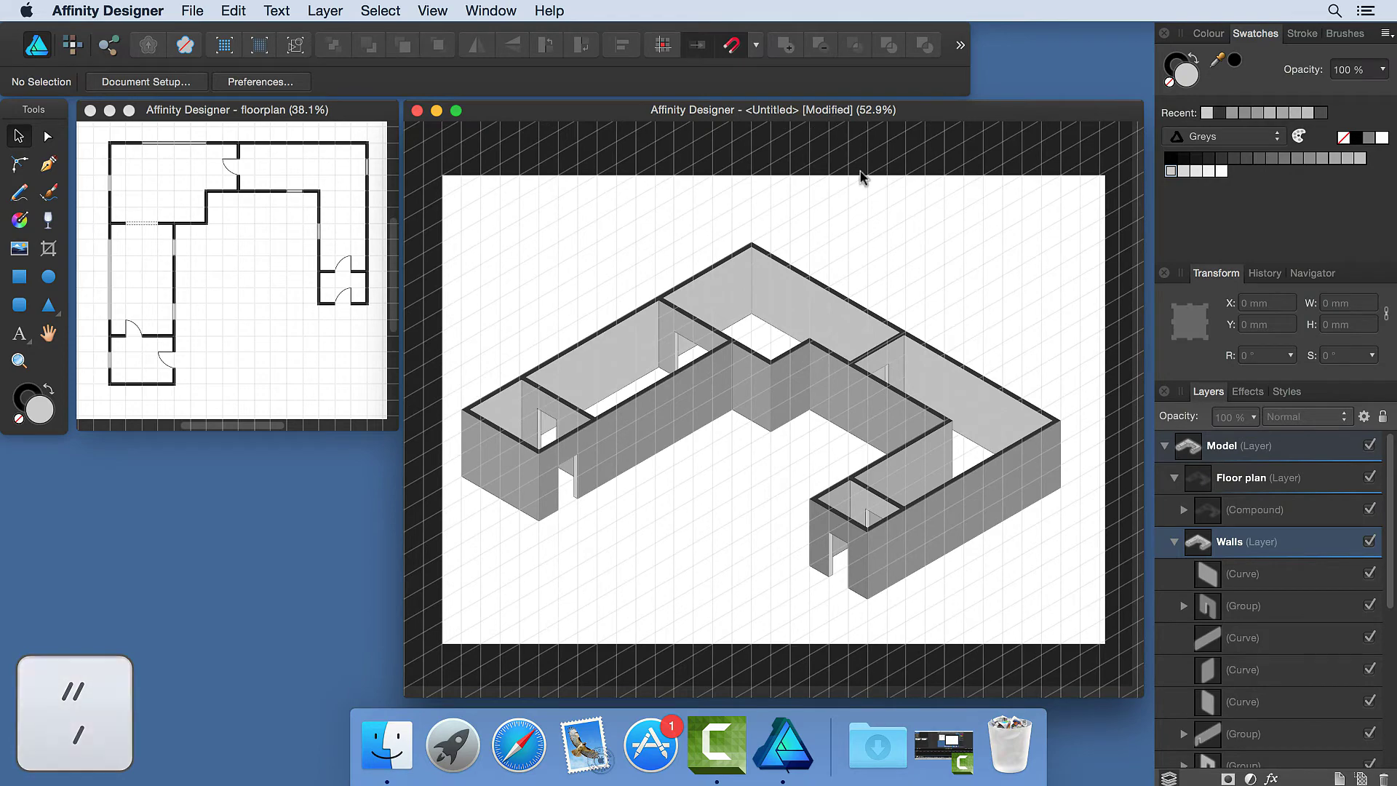
scroll(1026, 491, "up", 5)
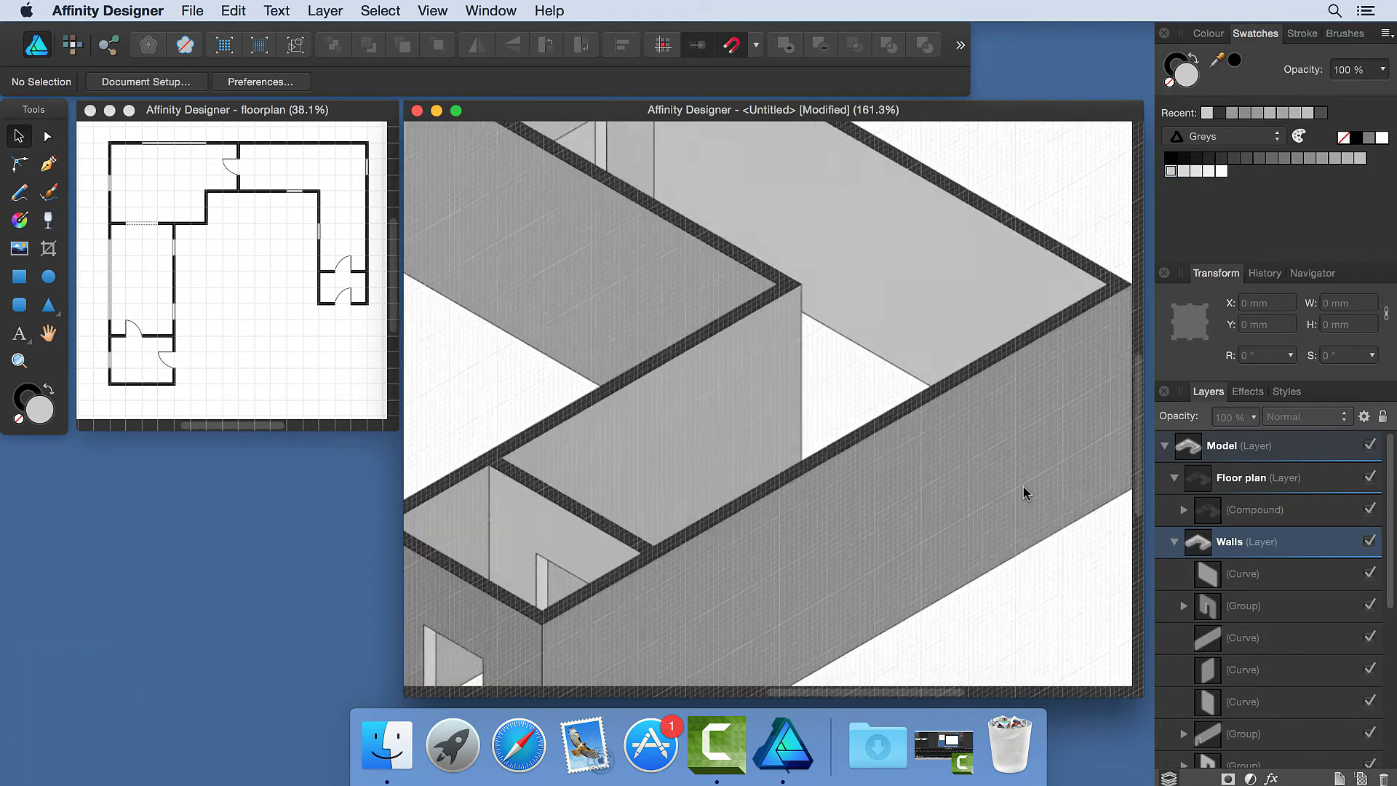
scroll(1050, 408, "down", 2)
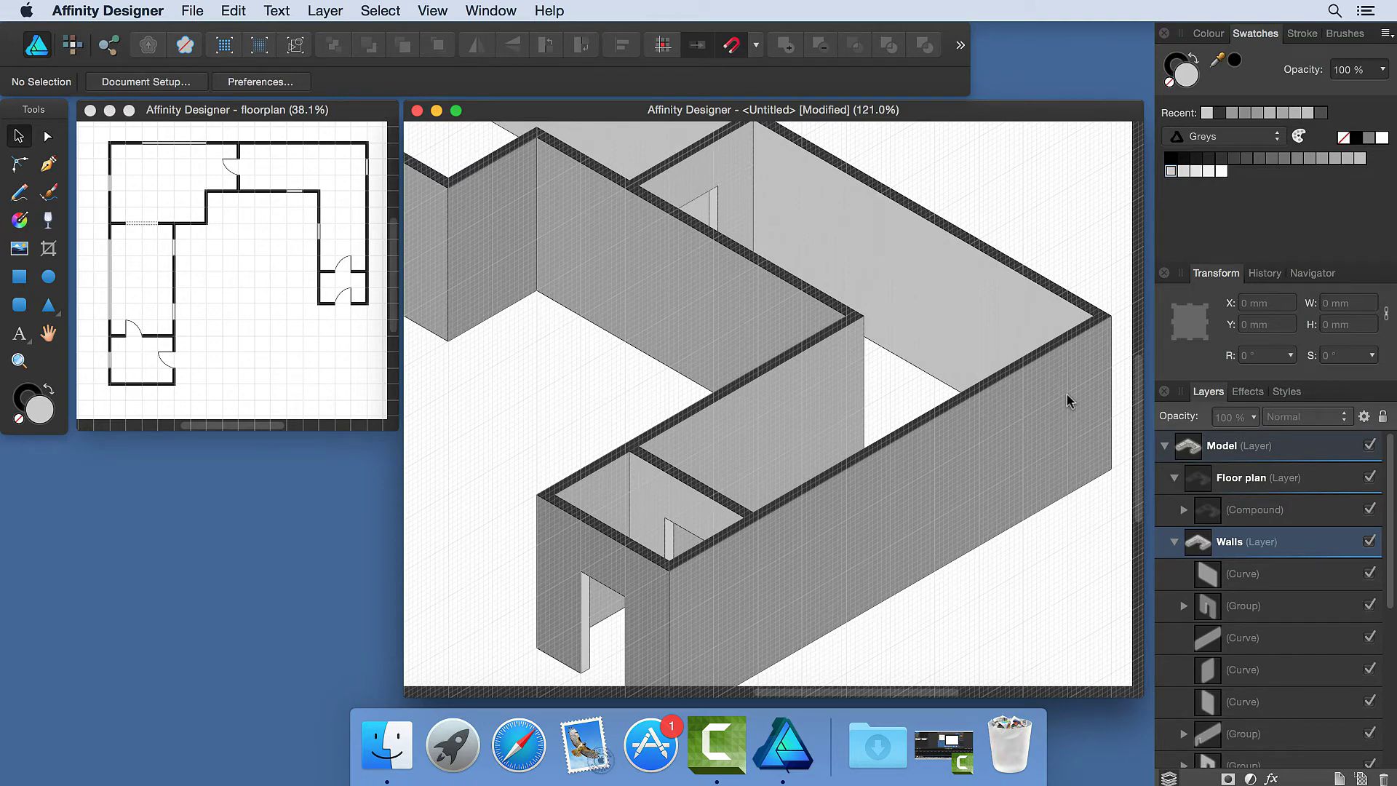
- Draw a closed four-corner window outline about 8.7 by 15 mm near the far end of the right wing's outer wall with the Pen tool
left_click(48, 163)
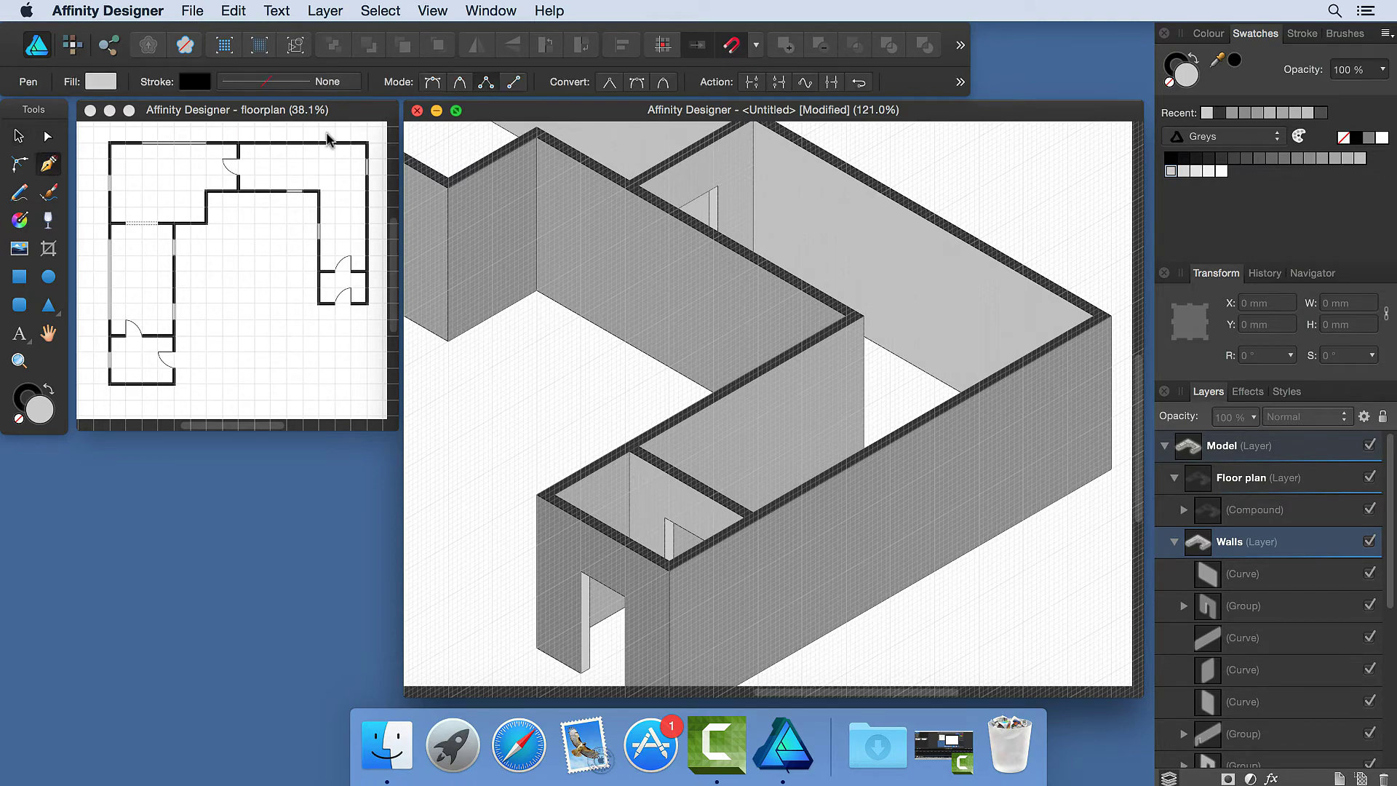
left_click(1067, 393)
left_click(1022, 417)
left_click(1022, 468)
left_click(1066, 443)
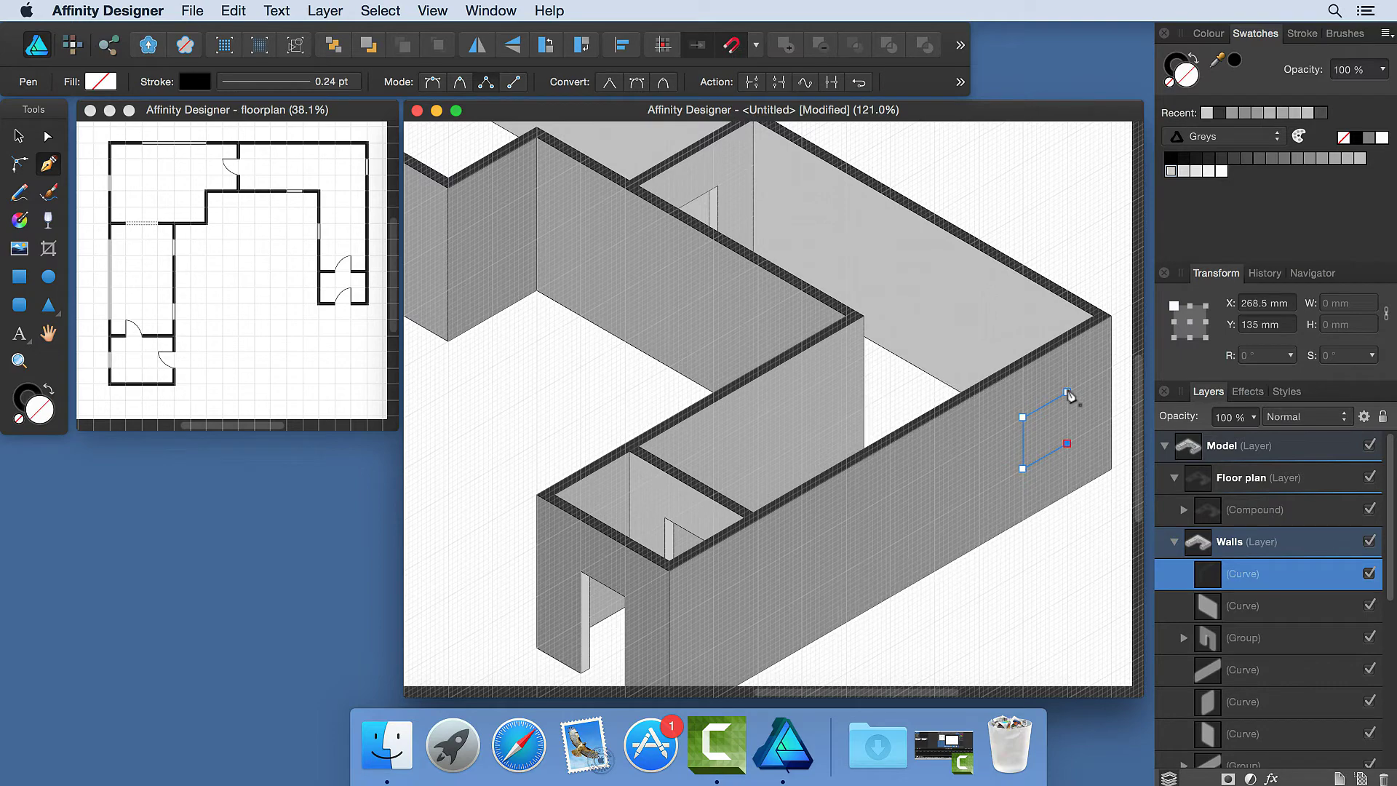
left_click(1066, 393)
- Subtract the window outline from the right wing's outer wall as a non-destructive compound
key("v")
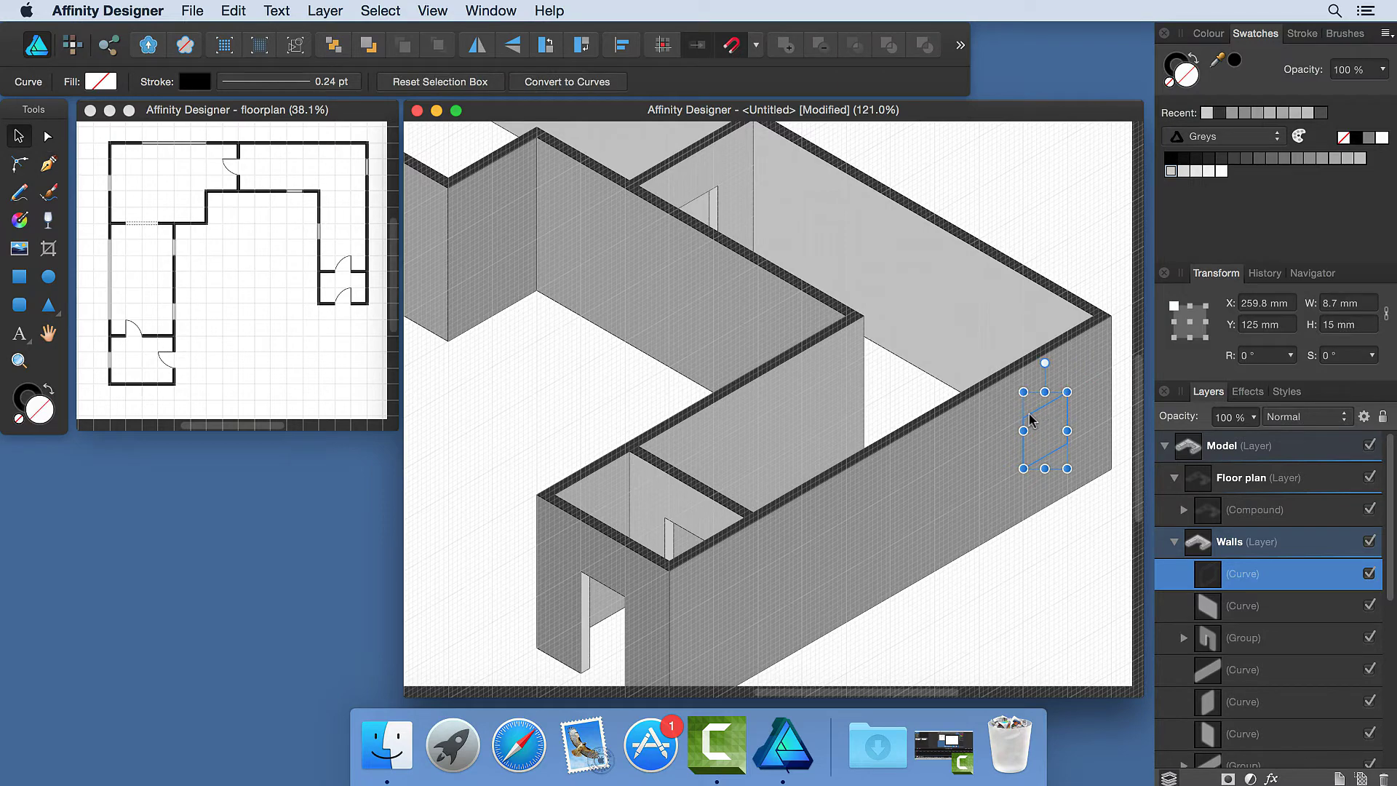
key("shift")
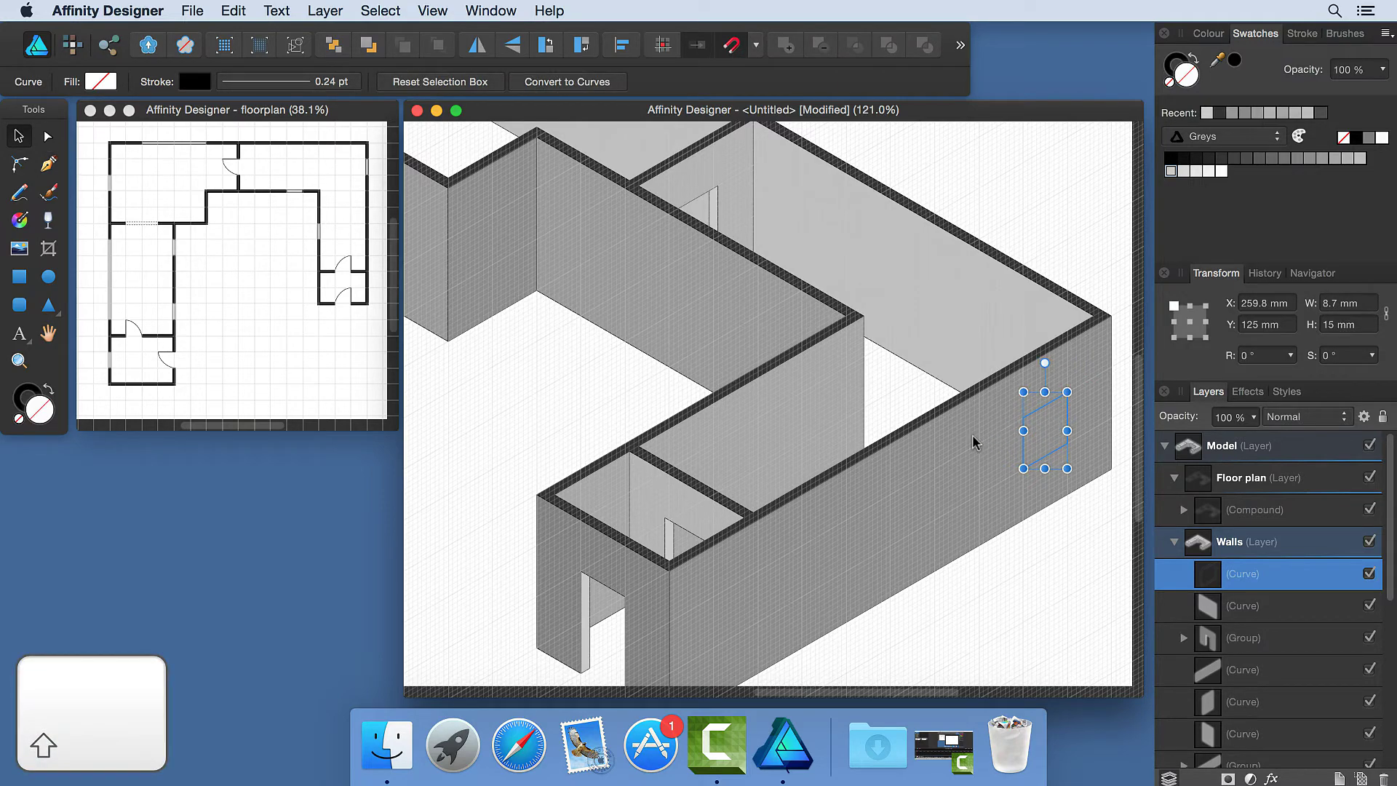
left_click(972, 437, "shift")
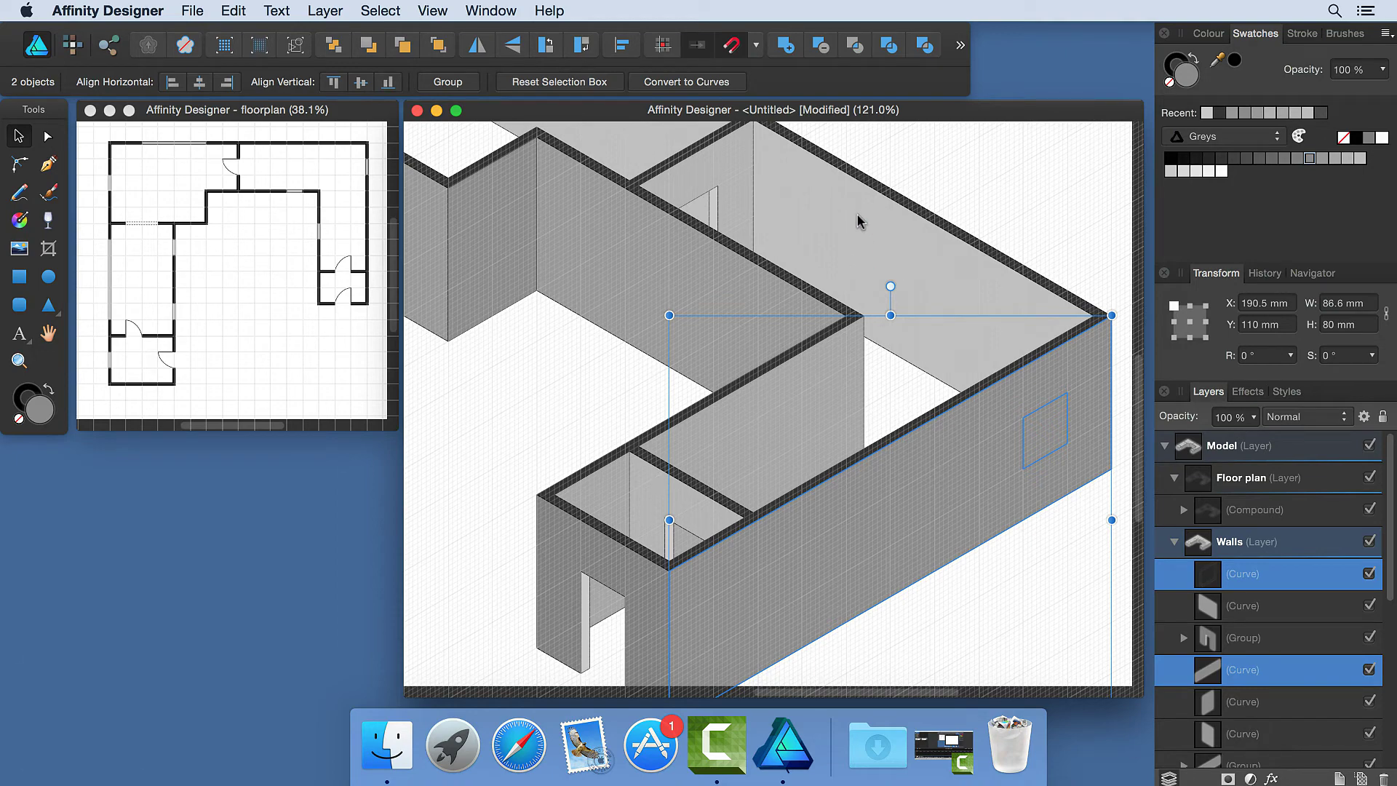
key("alt")
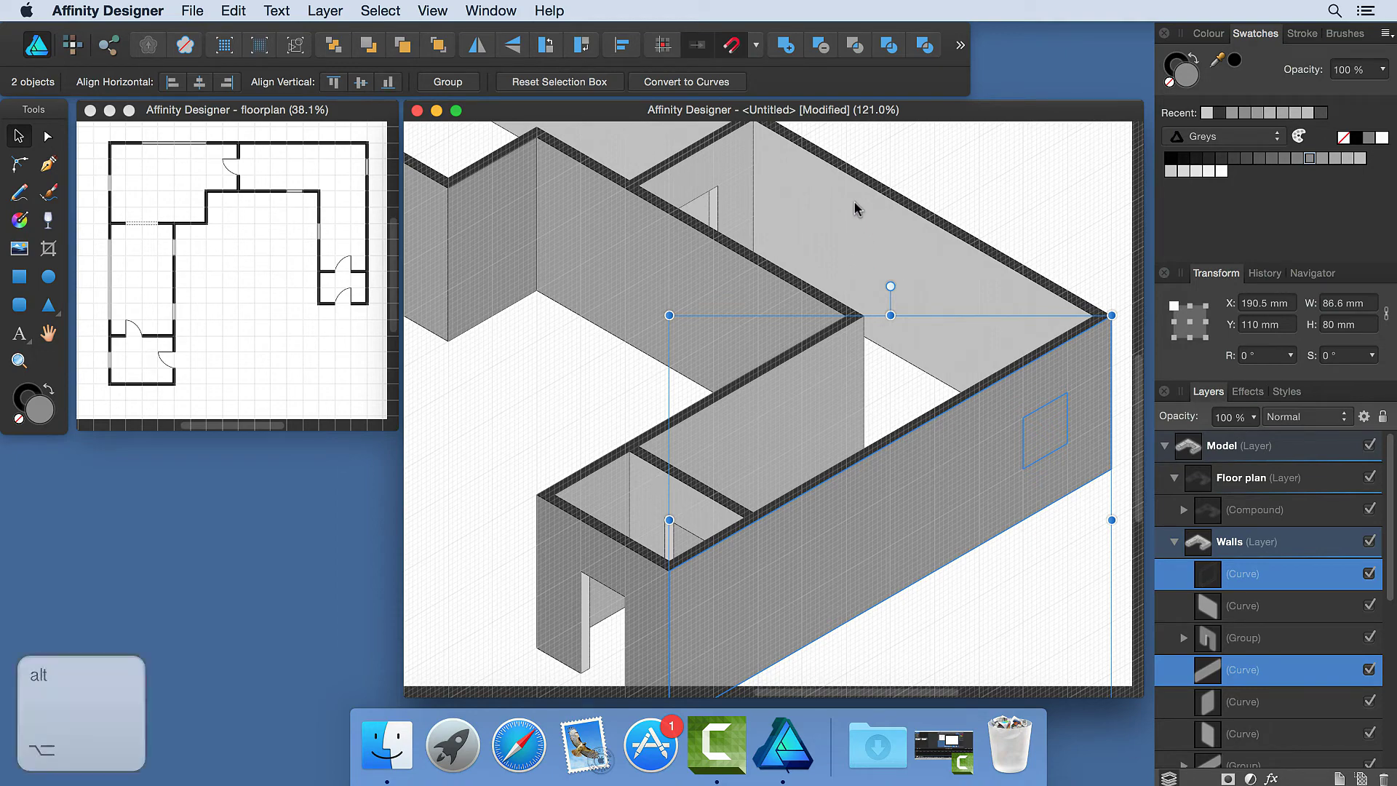
left_click(822, 46, "alt")
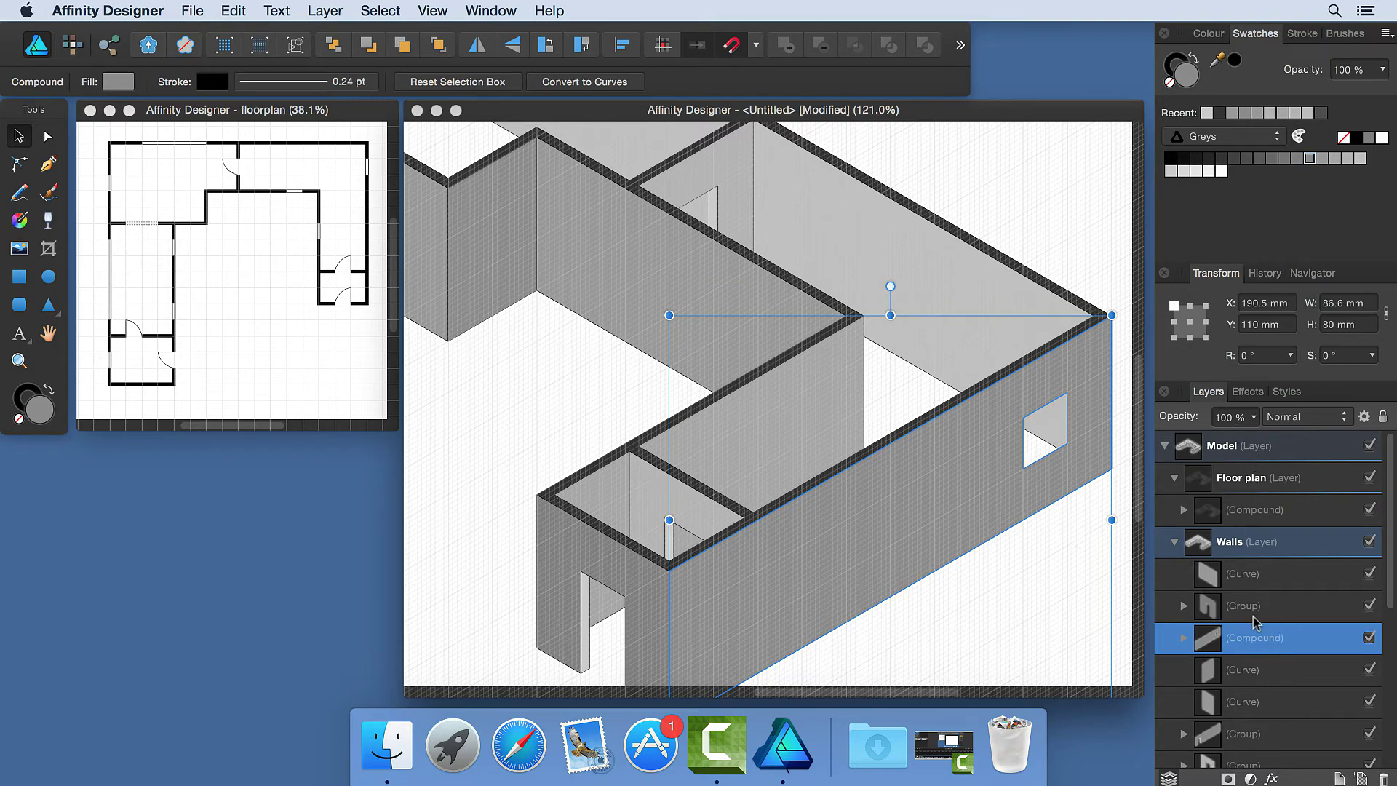
- Group the outer wall compound and select the compound inside the group
key("super+g")
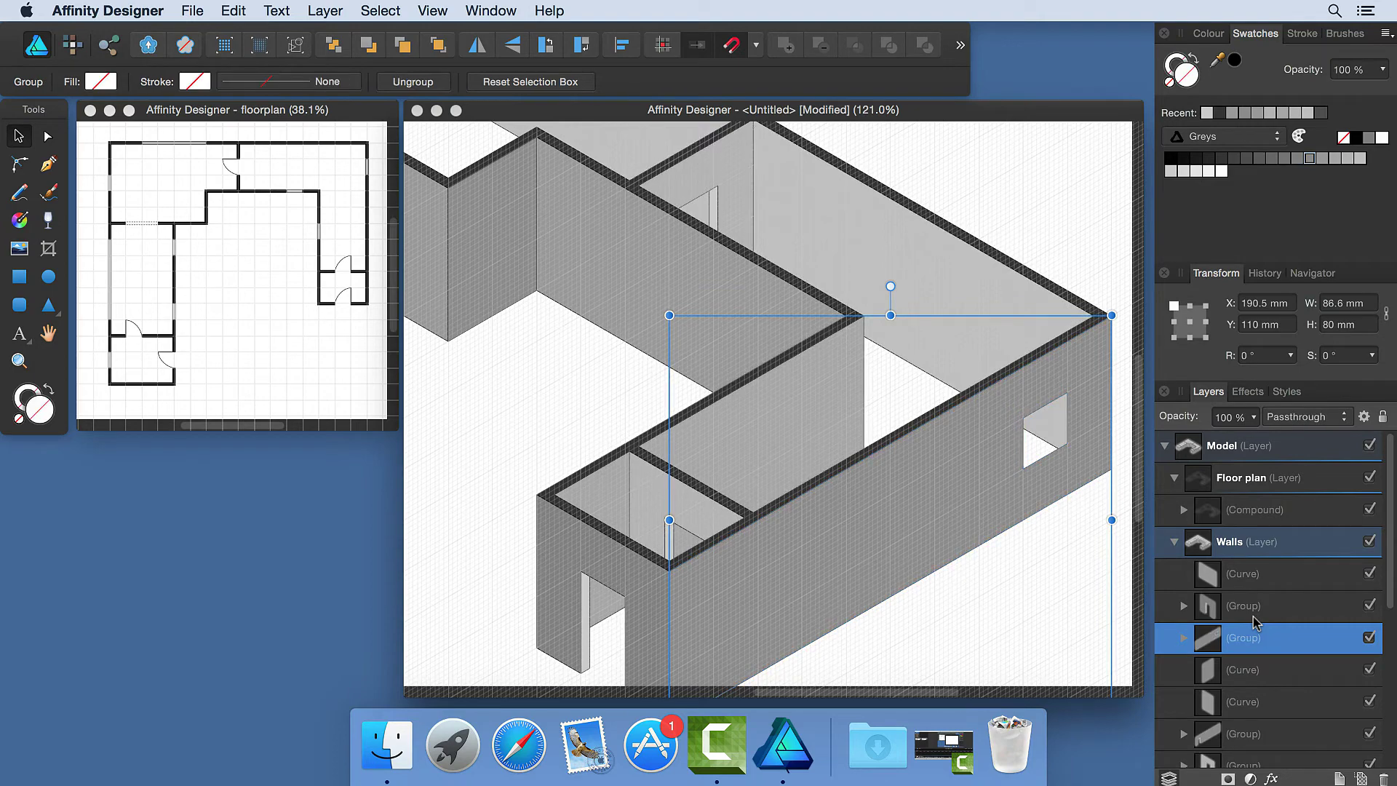
left_click(1184, 639)
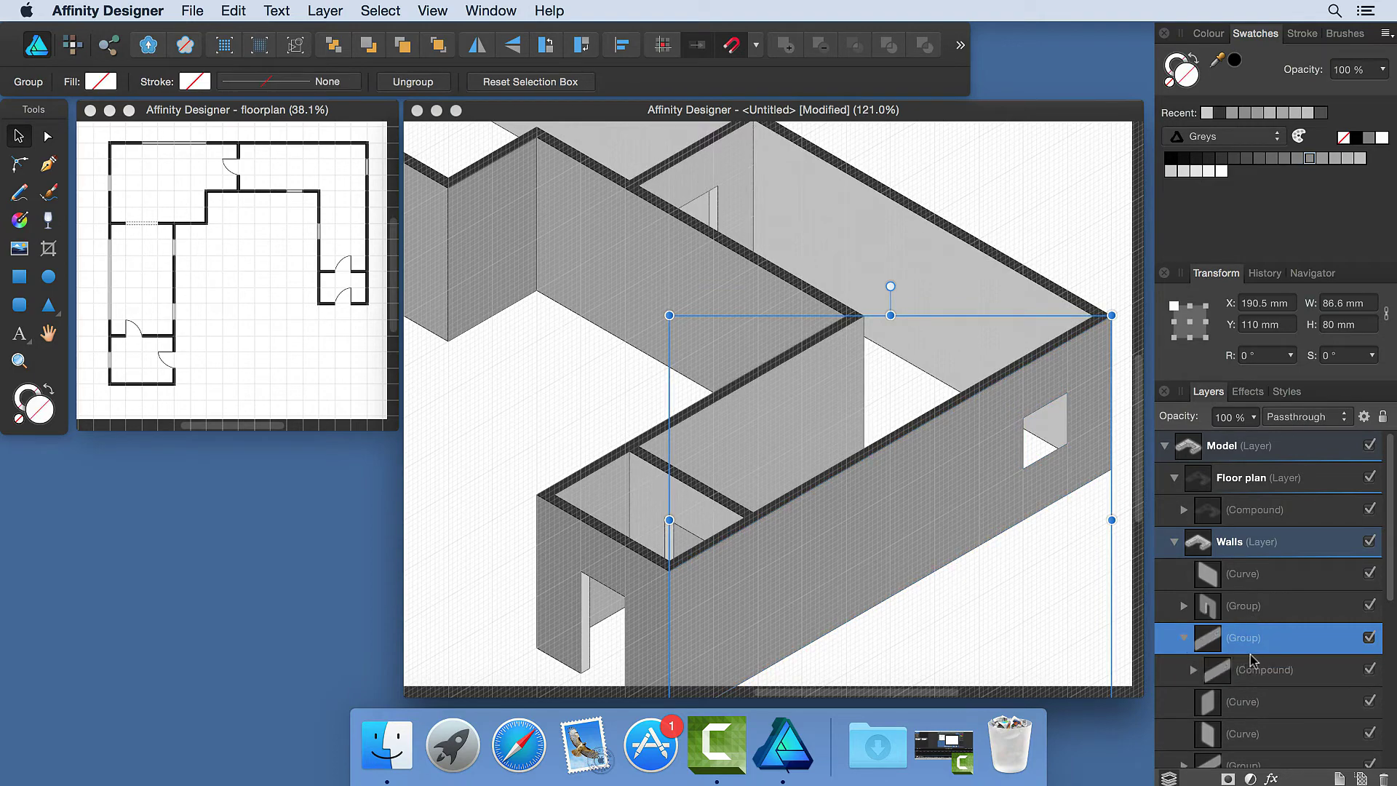
left_click(1251, 665)
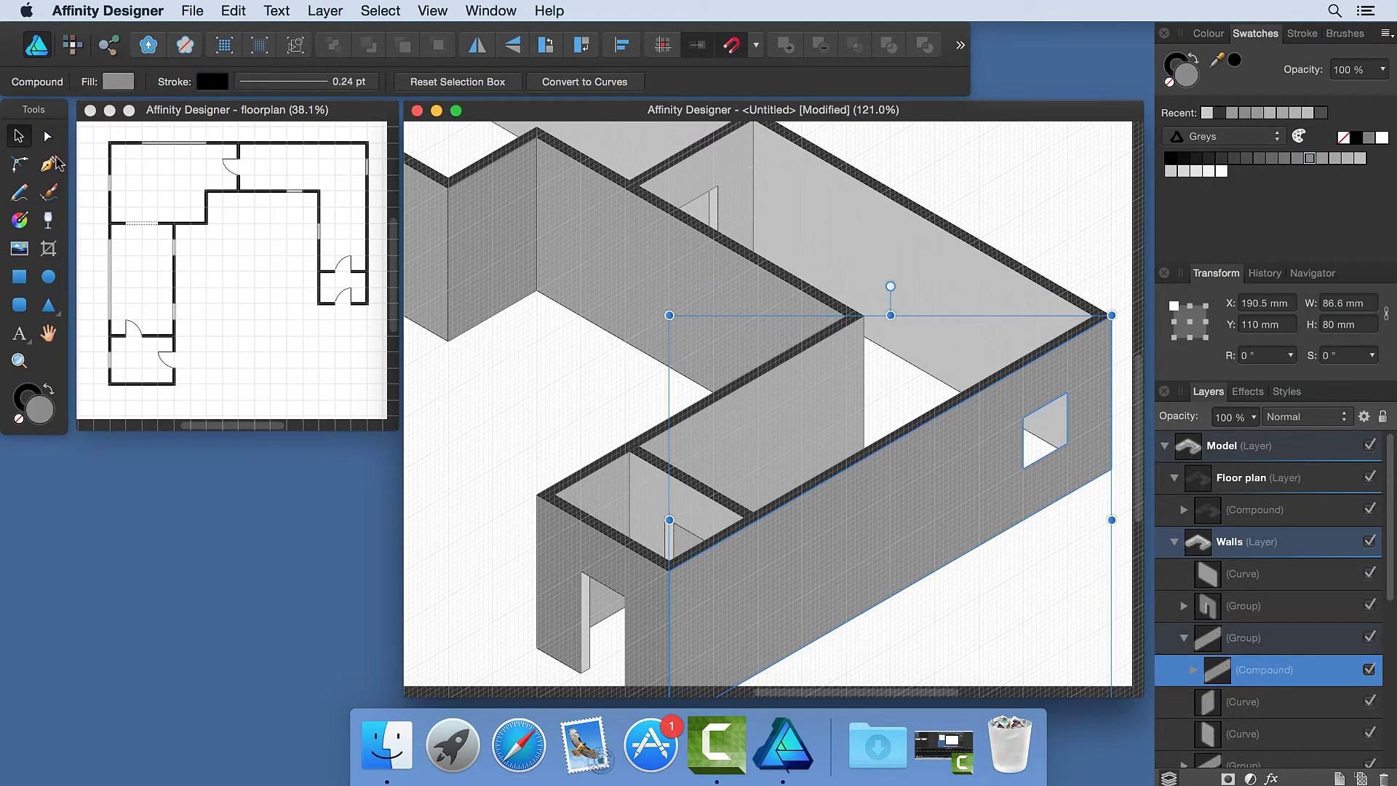
- Trace a closed four-corner light grey sill along the window's lower edge with the Pen tool and place it behind the wall
left_click(49, 166)
scroll(1091, 458, "up", 5)
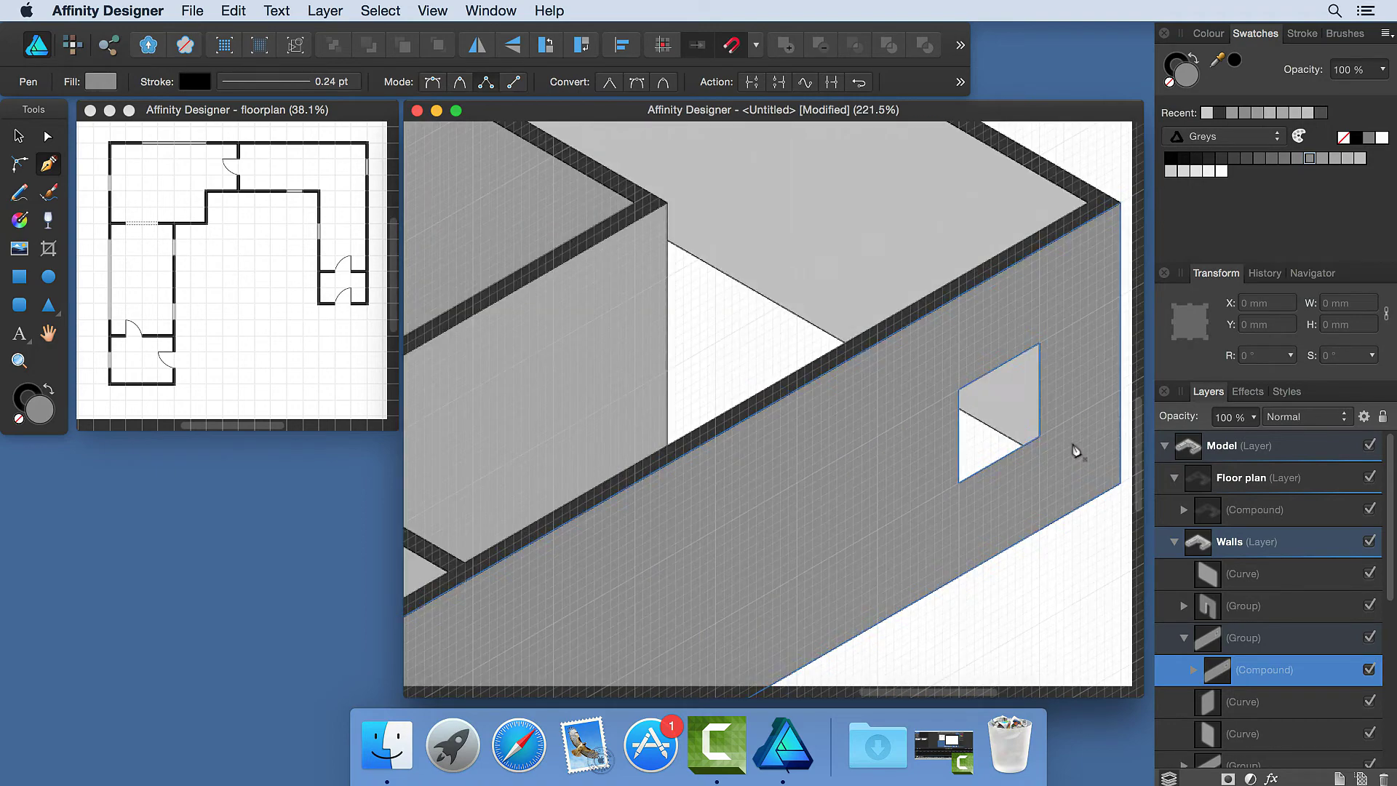
left_click_drag(1021, 433, 996, 419)
left_click(893, 505)
left_click(868, 491)
left_click(996, 418)
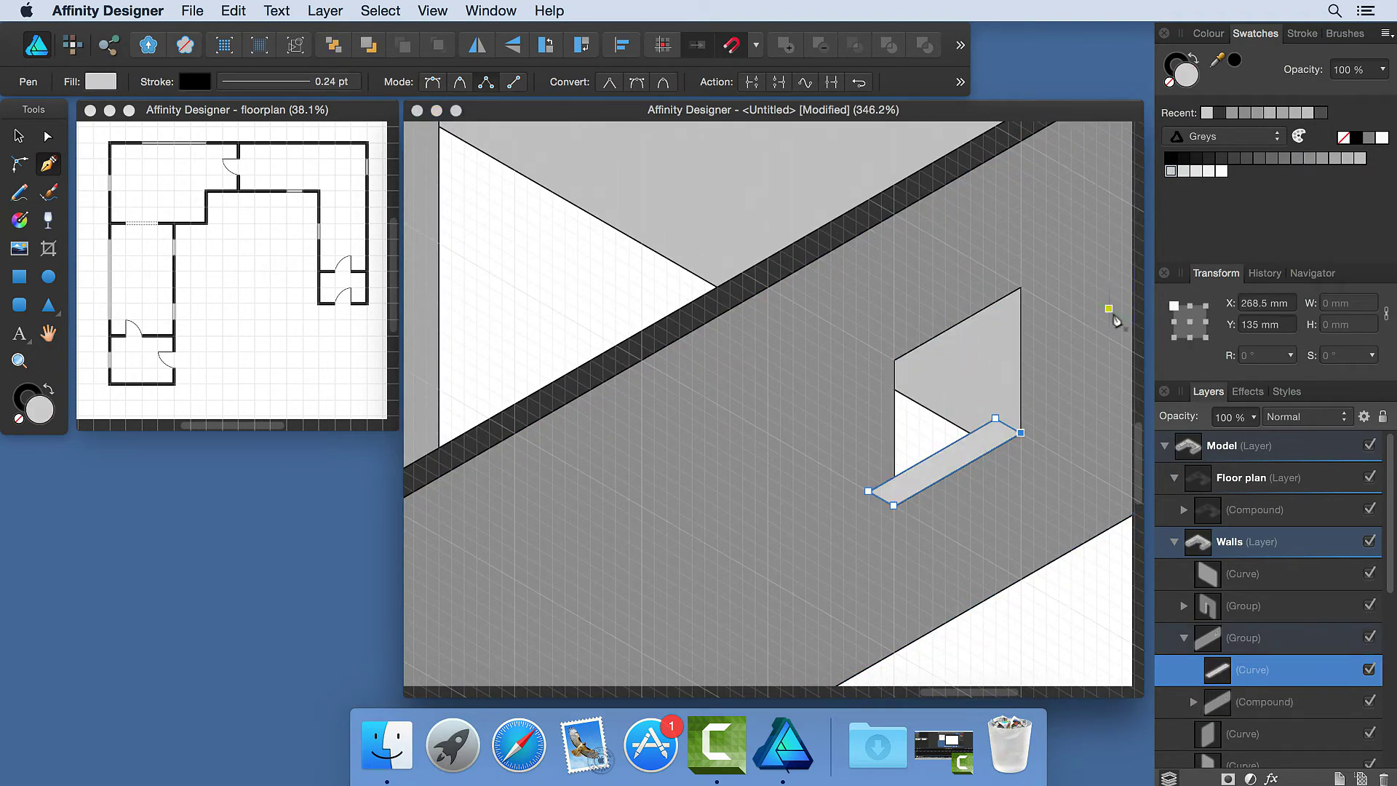
left_click(369, 46)
- Trace a closed light grey jamb along the window's vertical edge above the sill's far end, deselect it and hide the grid
left_click(1021, 288)
left_click(995, 275)
left_click(995, 419)
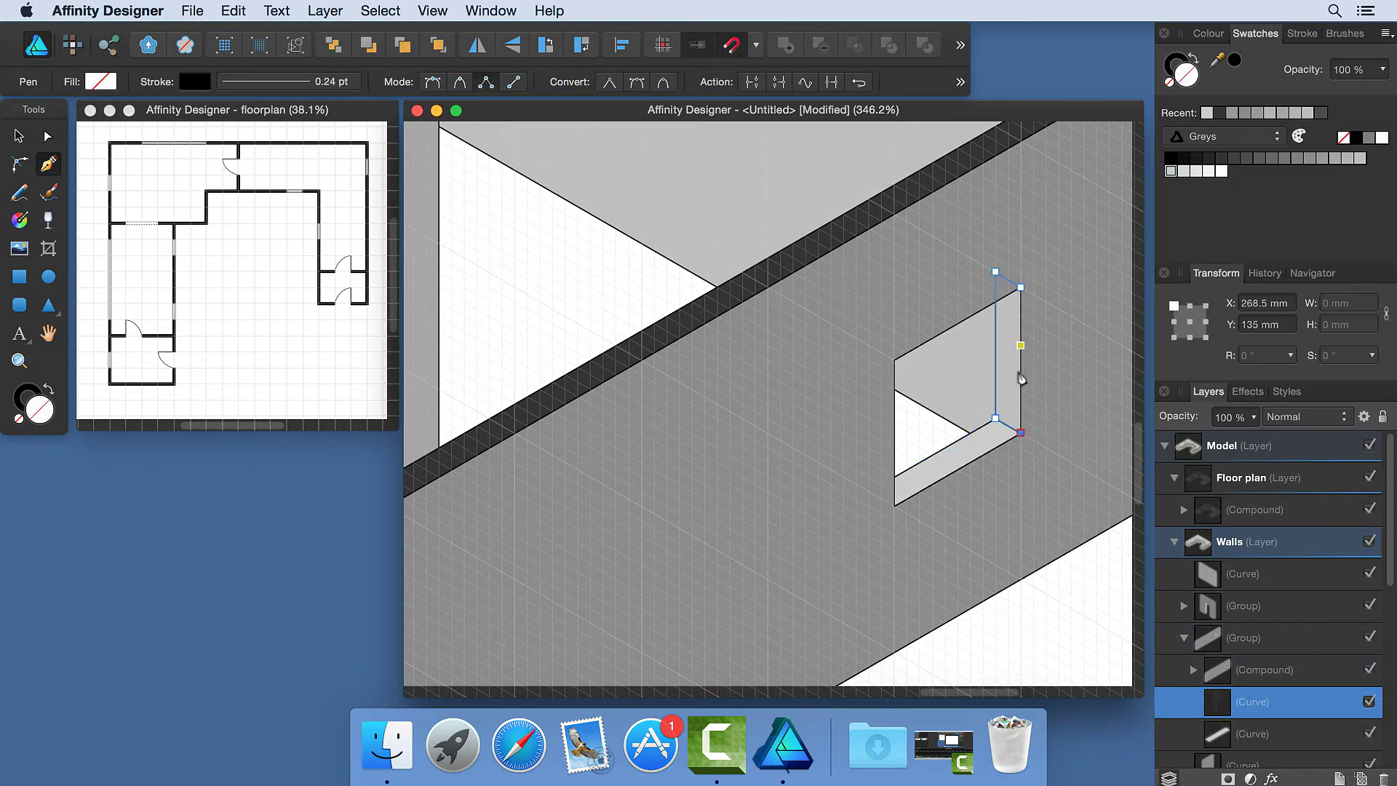
left_click(1020, 432)
key("super+0")
key("super+d")
key("super+apostrophe")
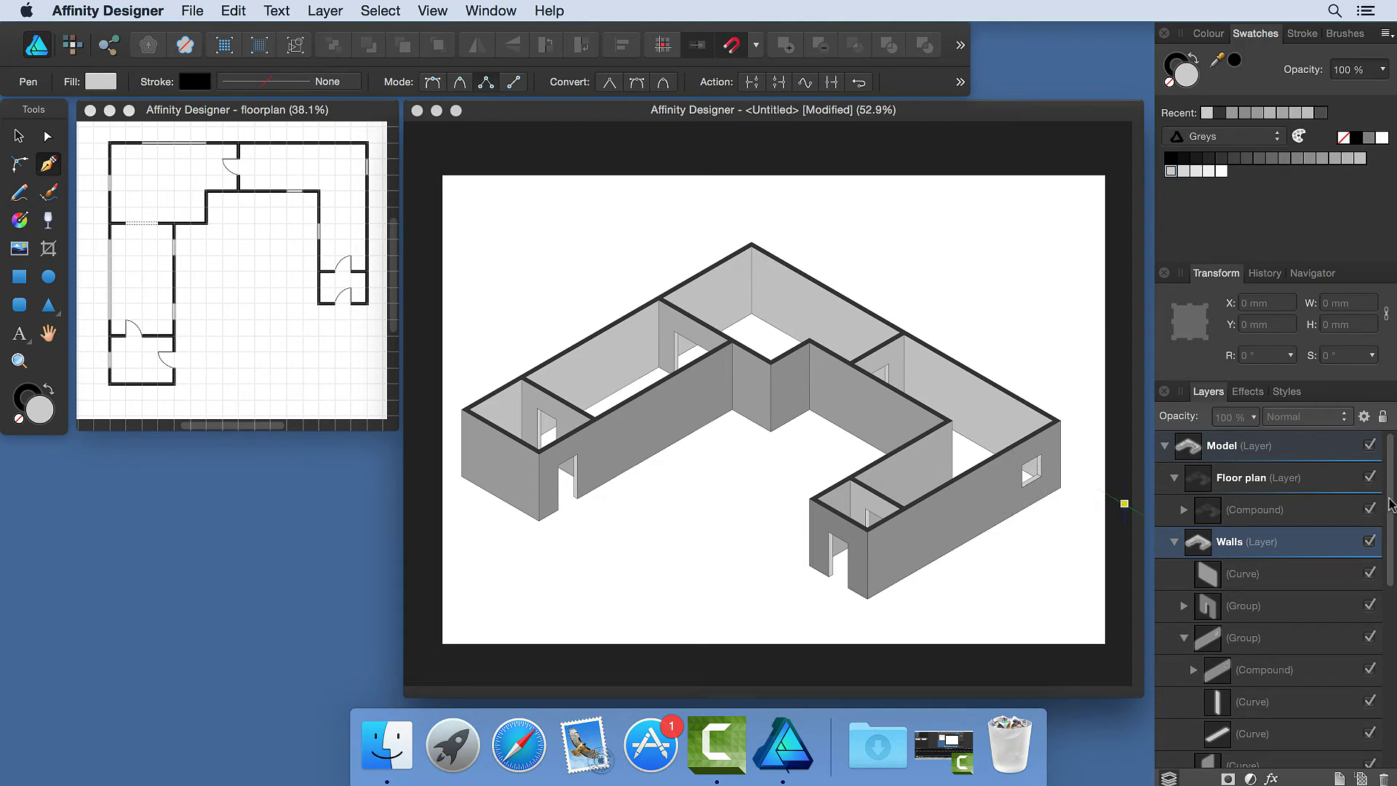
- Expand the wall compound and copy its window cut-out curve together with the jamb and sill curves
scroll(1386, 502, "down", 3)
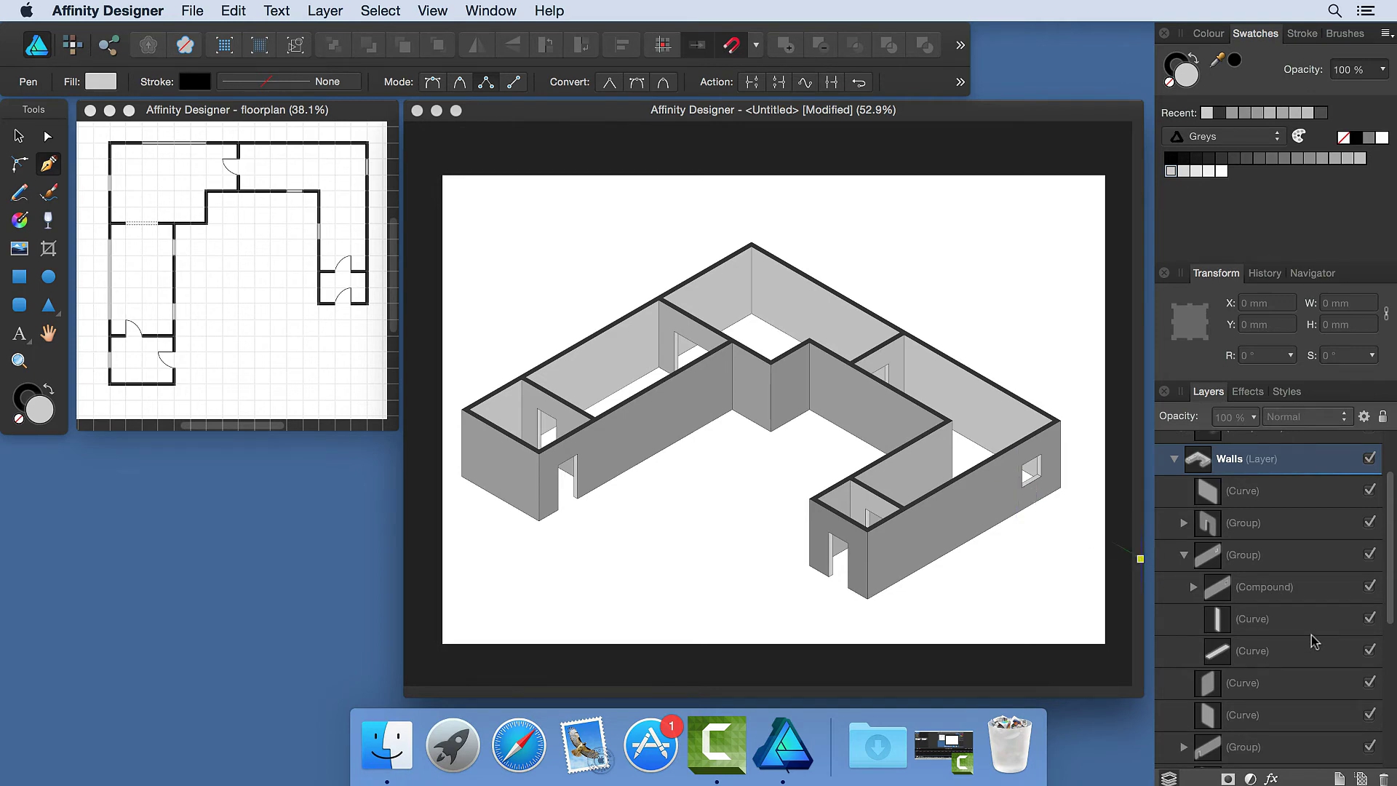
left_click(1194, 586)
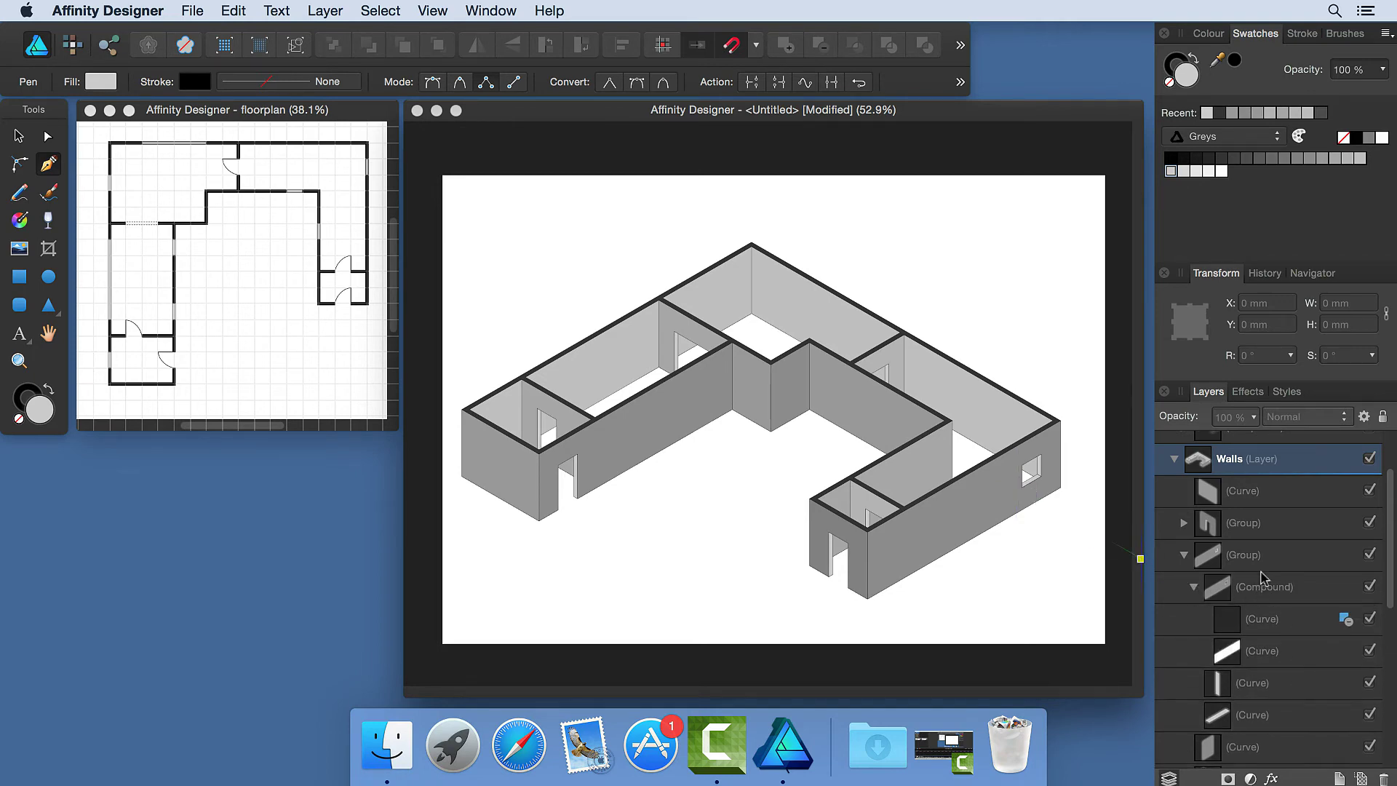
left_click(1277, 625)
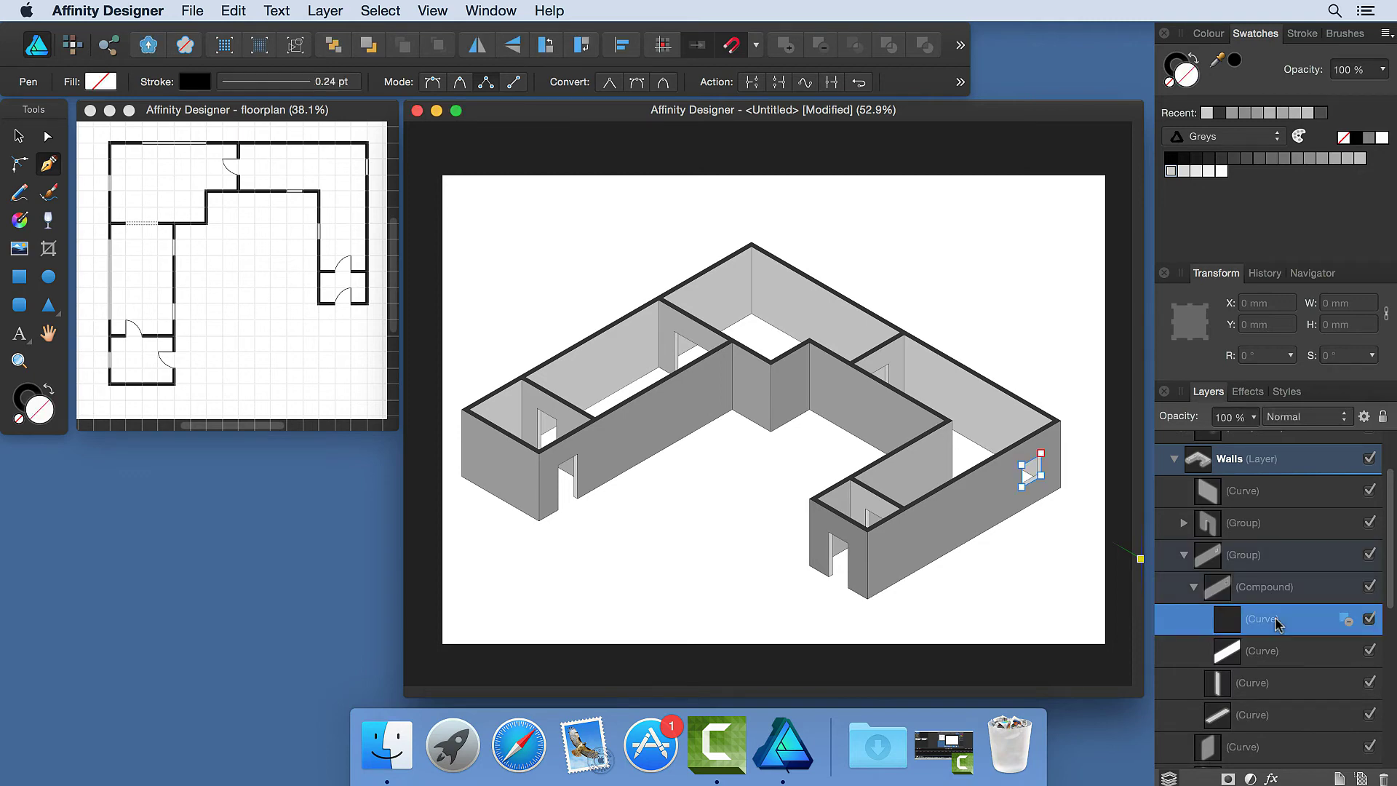
left_click(1264, 685, "super")
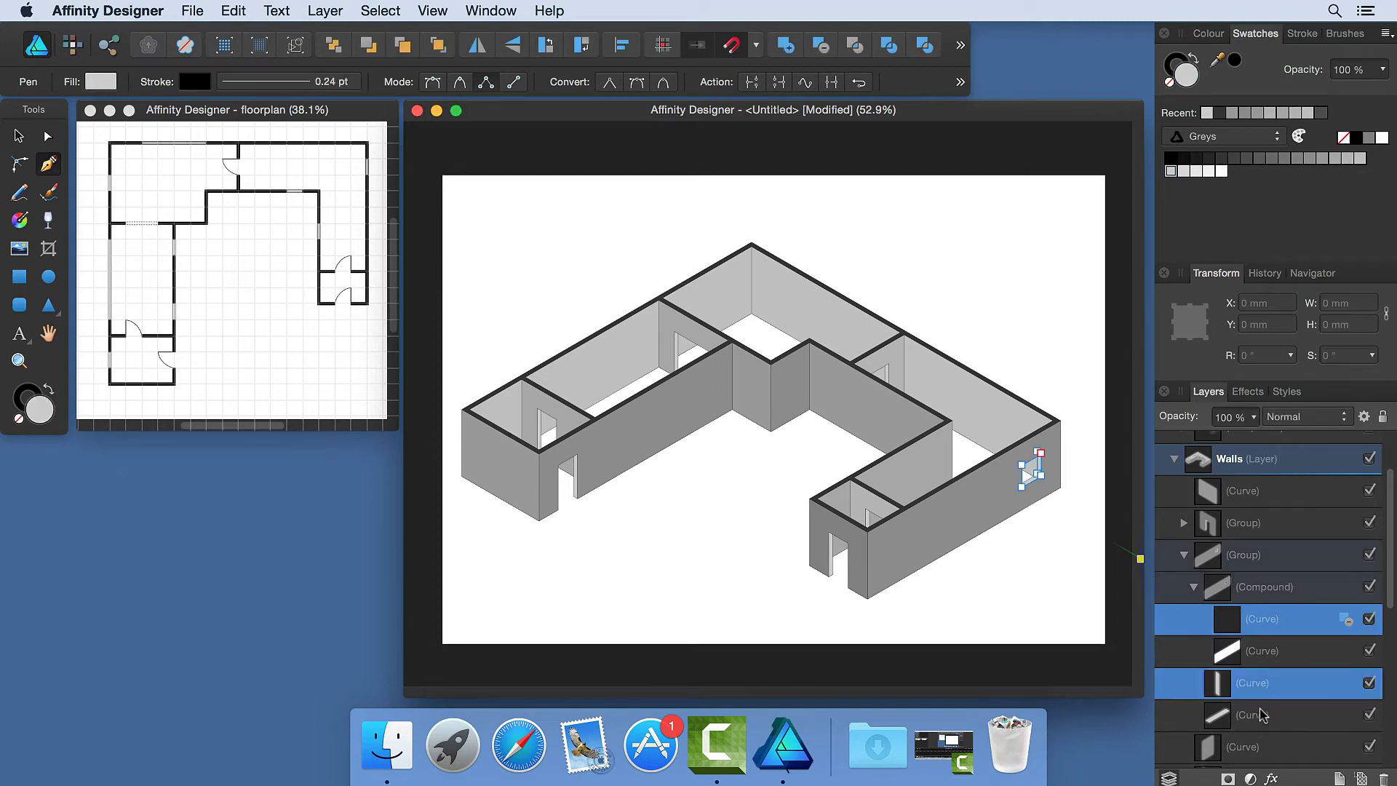
left_click(1262, 718, "super")
key("shift")
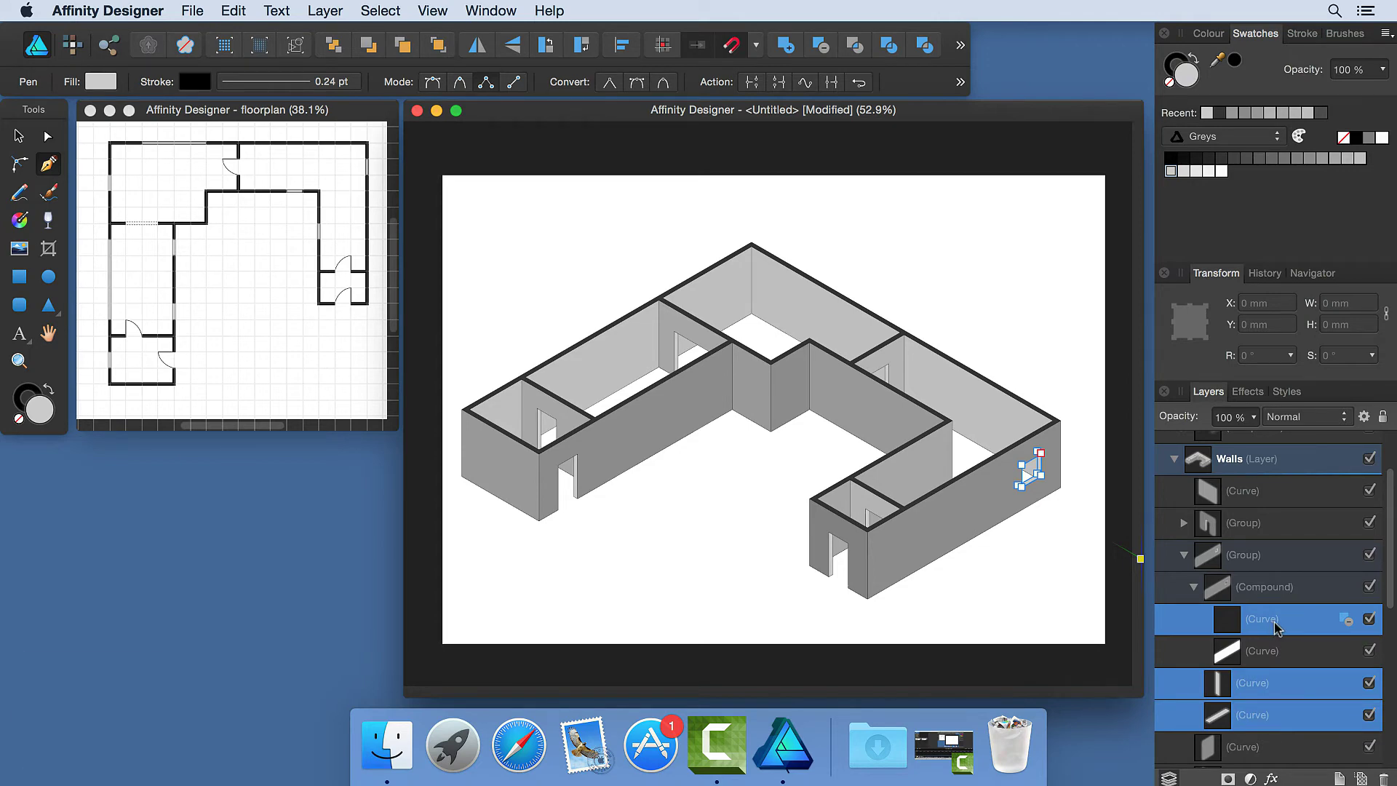
key("super+c")
- Select the right wing's courtyard-side wall curve and paste the copied window pieces above it in the layer stack
left_click(19, 138)
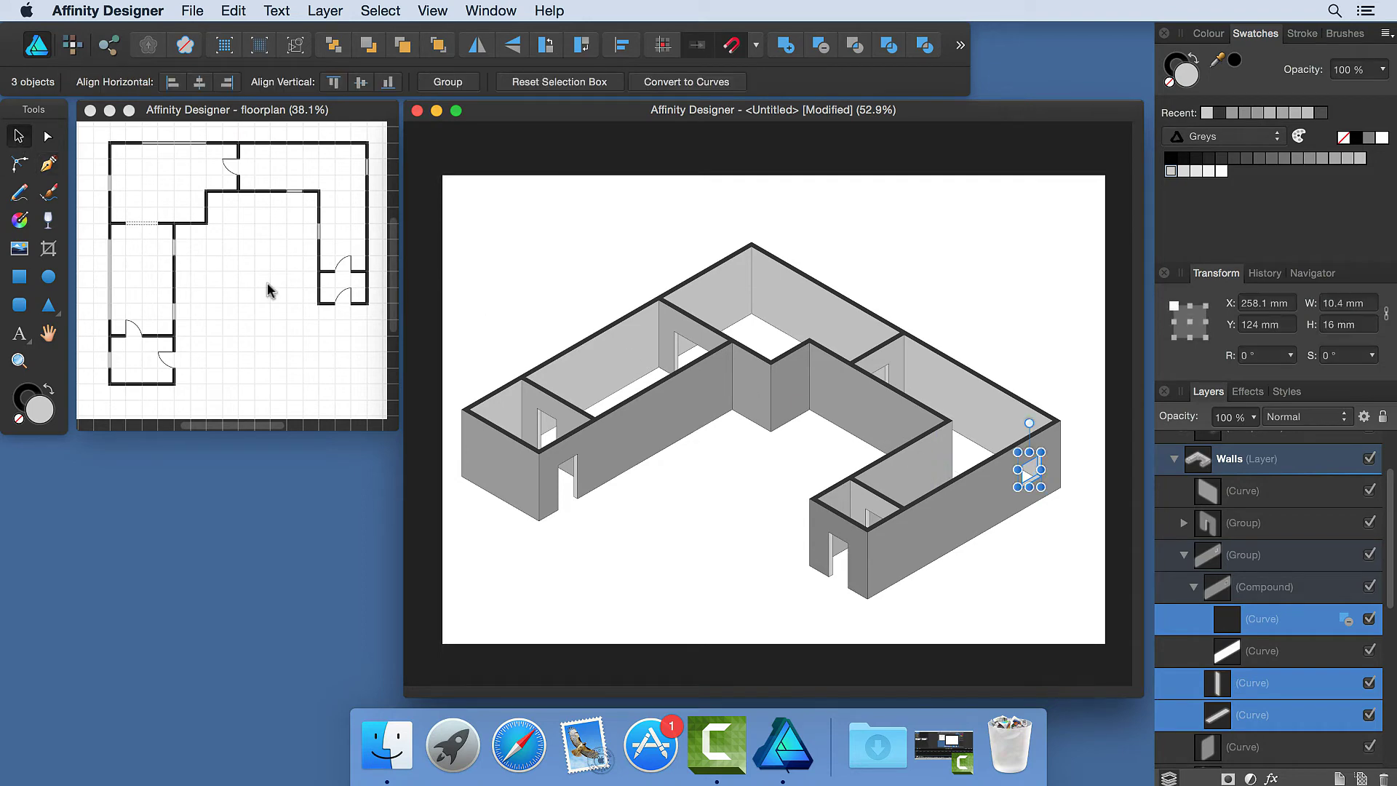
left_click(919, 461)
scroll(1270, 597, "up", 5)
left_click(1273, 651)
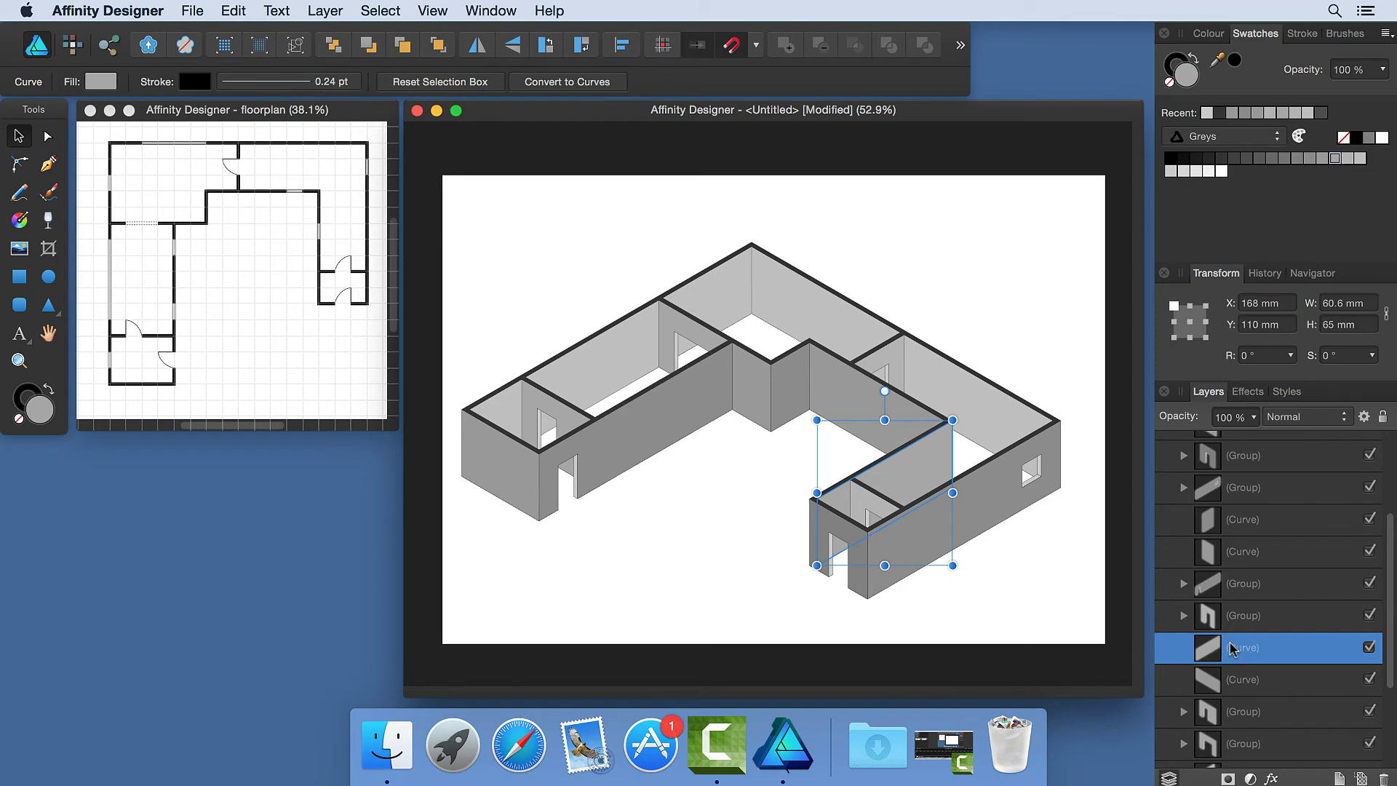
key("ctrl+v")
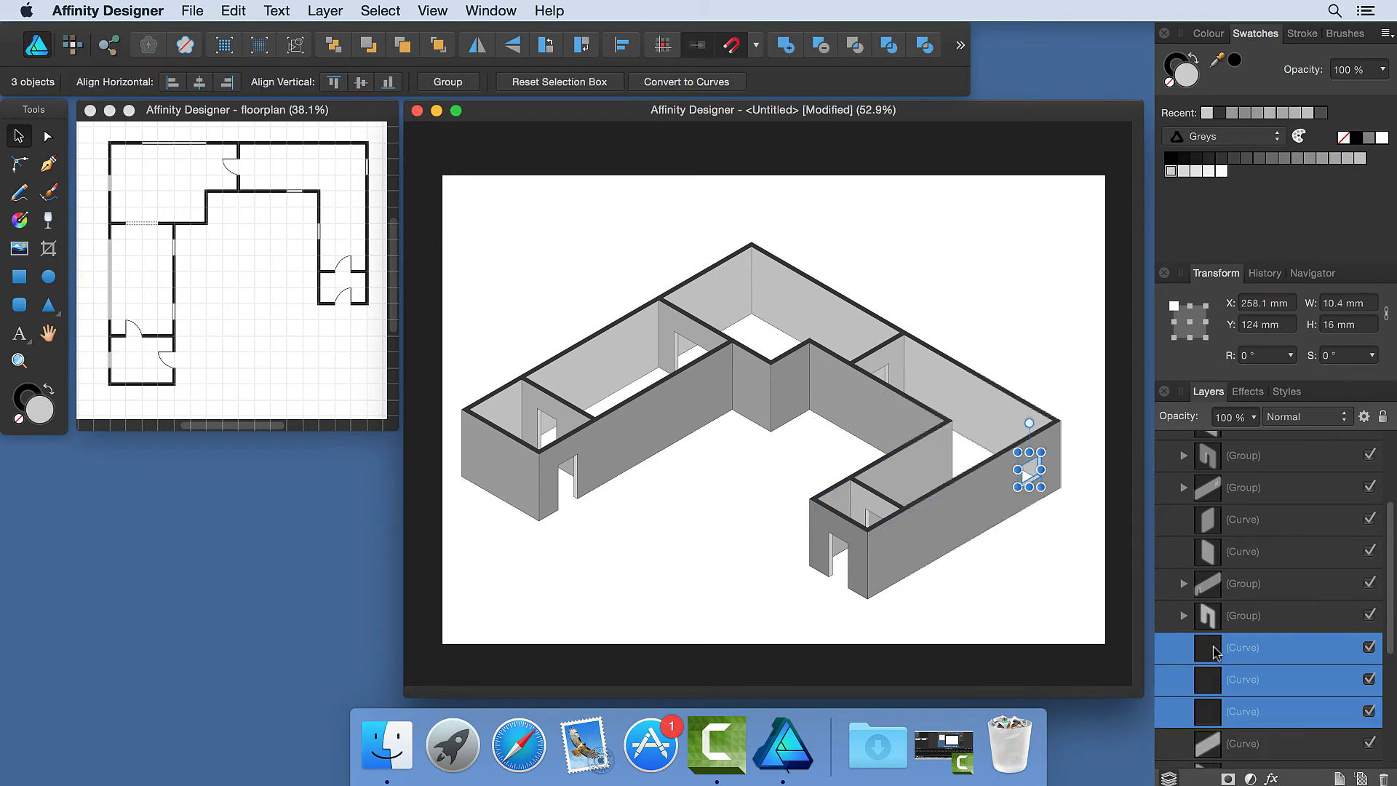
- Show the isometric grid and move the pasted window pieces onto the right wing's courtyard-side wall, at X 197.5 mm, Y 129 mm
scroll(1230, 663, "down", 3)
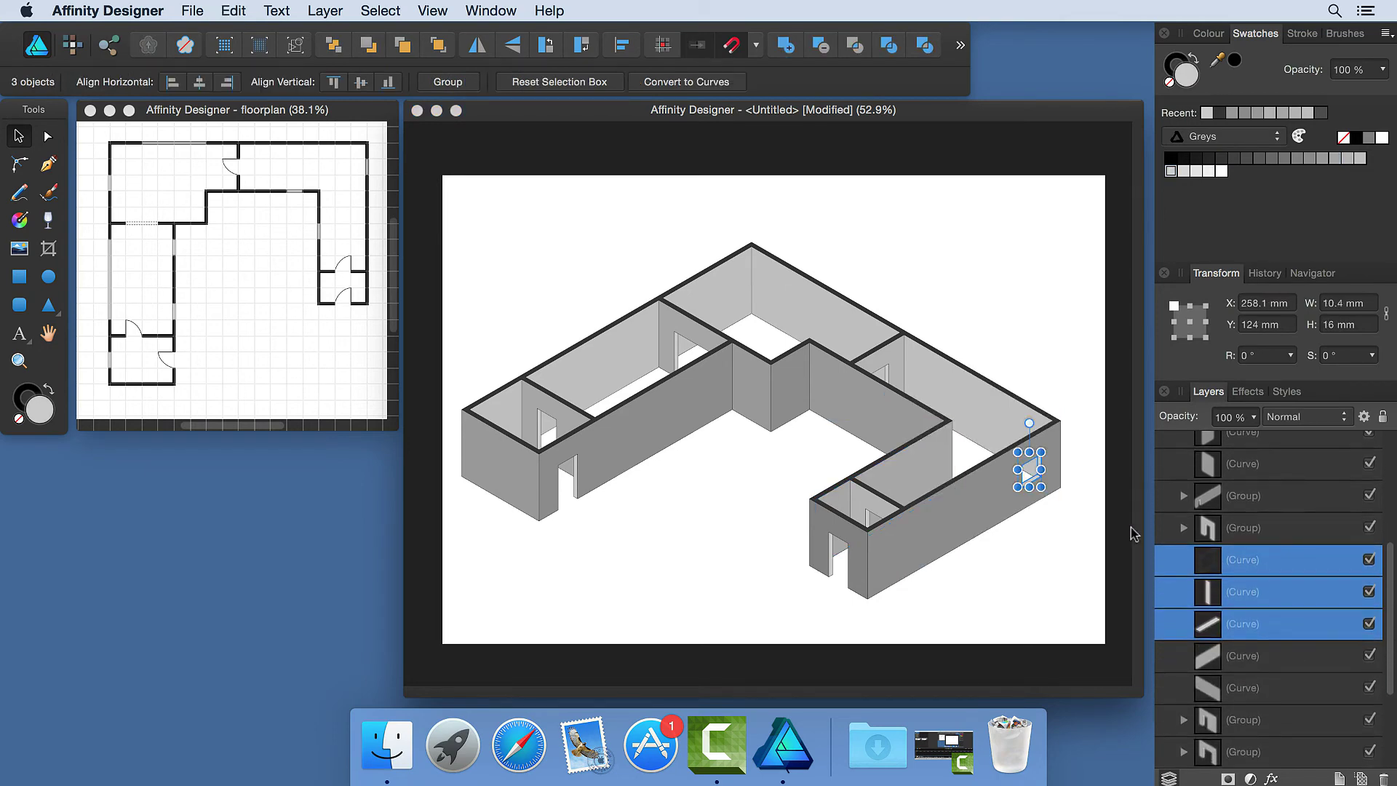
scroll(918, 480, "up", 5)
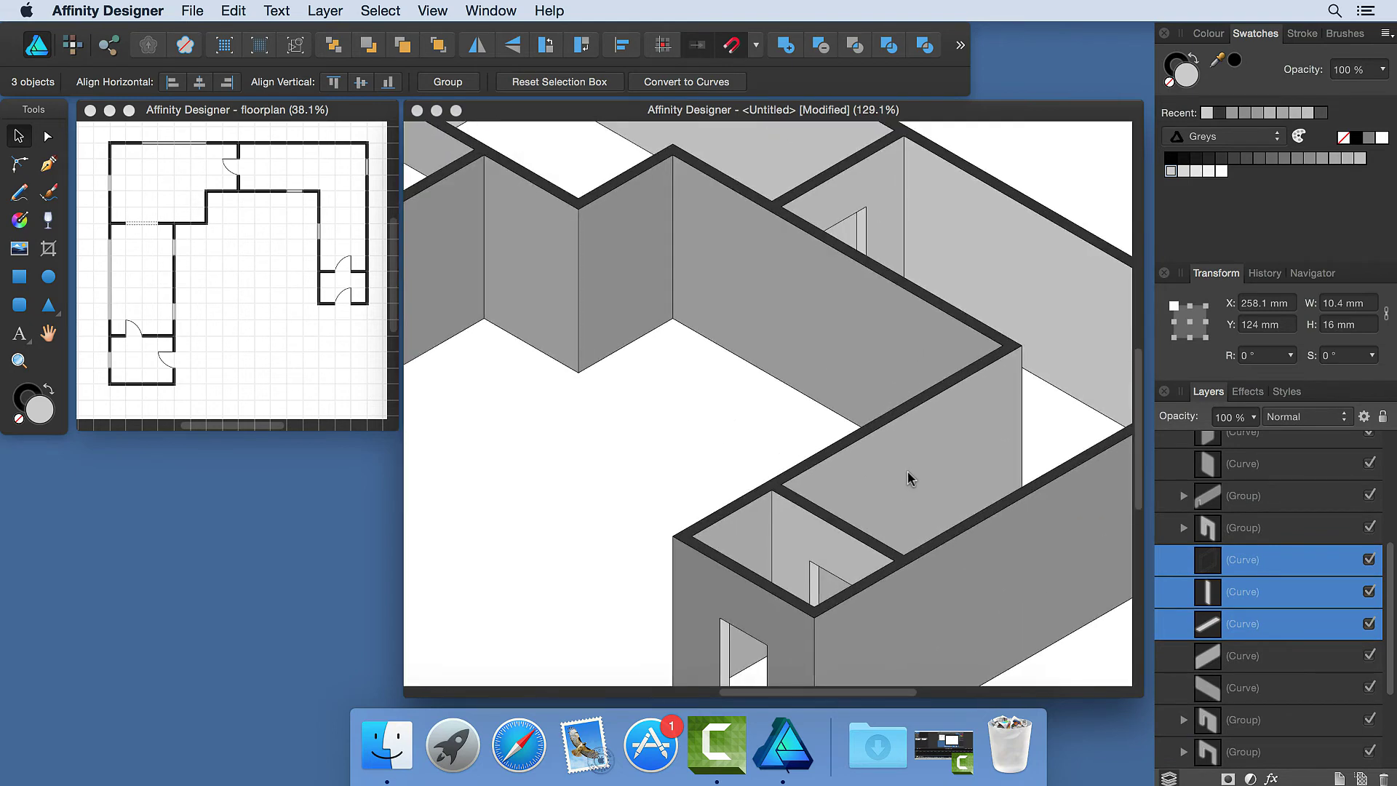
key("super+apostrophe")
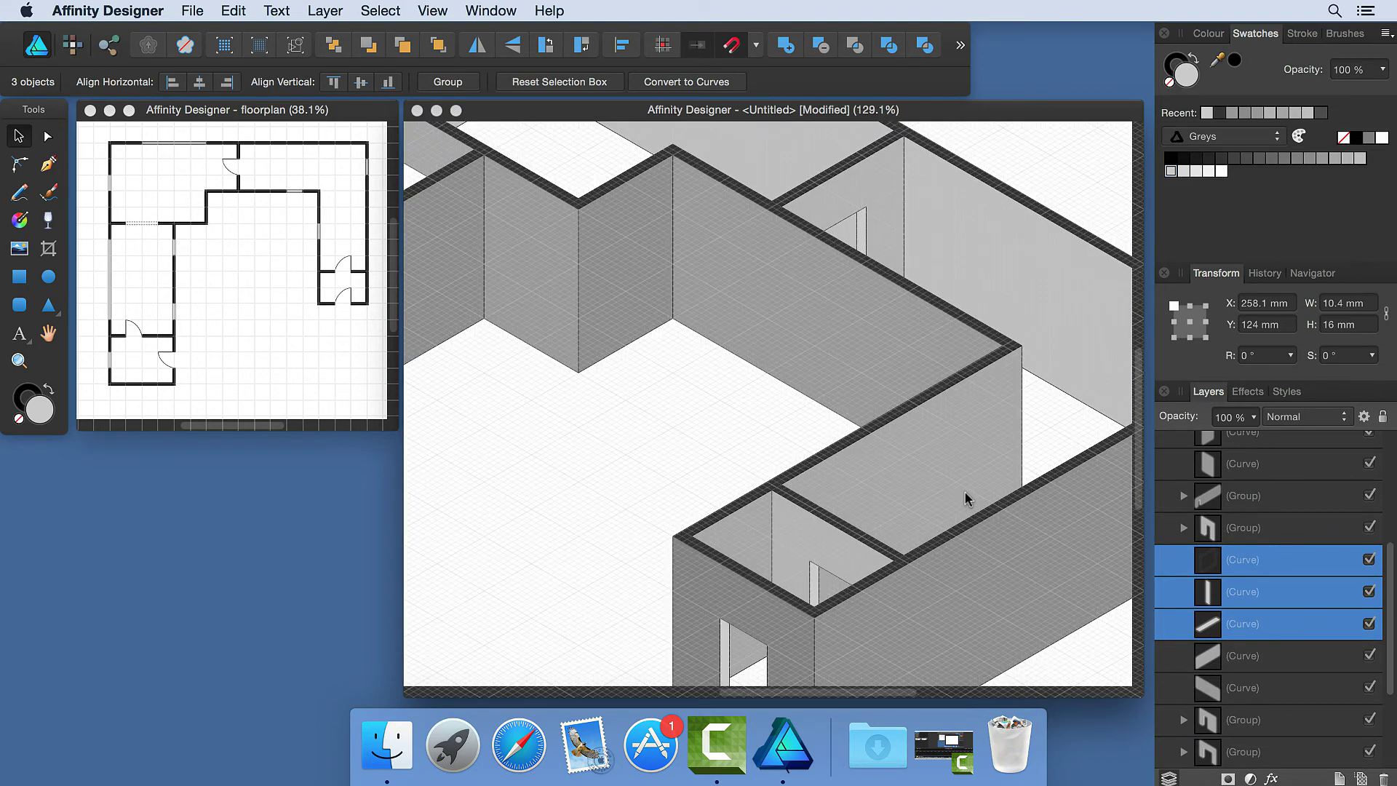
scroll(966, 502, "right", 6)
left_click_drag(1003, 487, 663, 507)
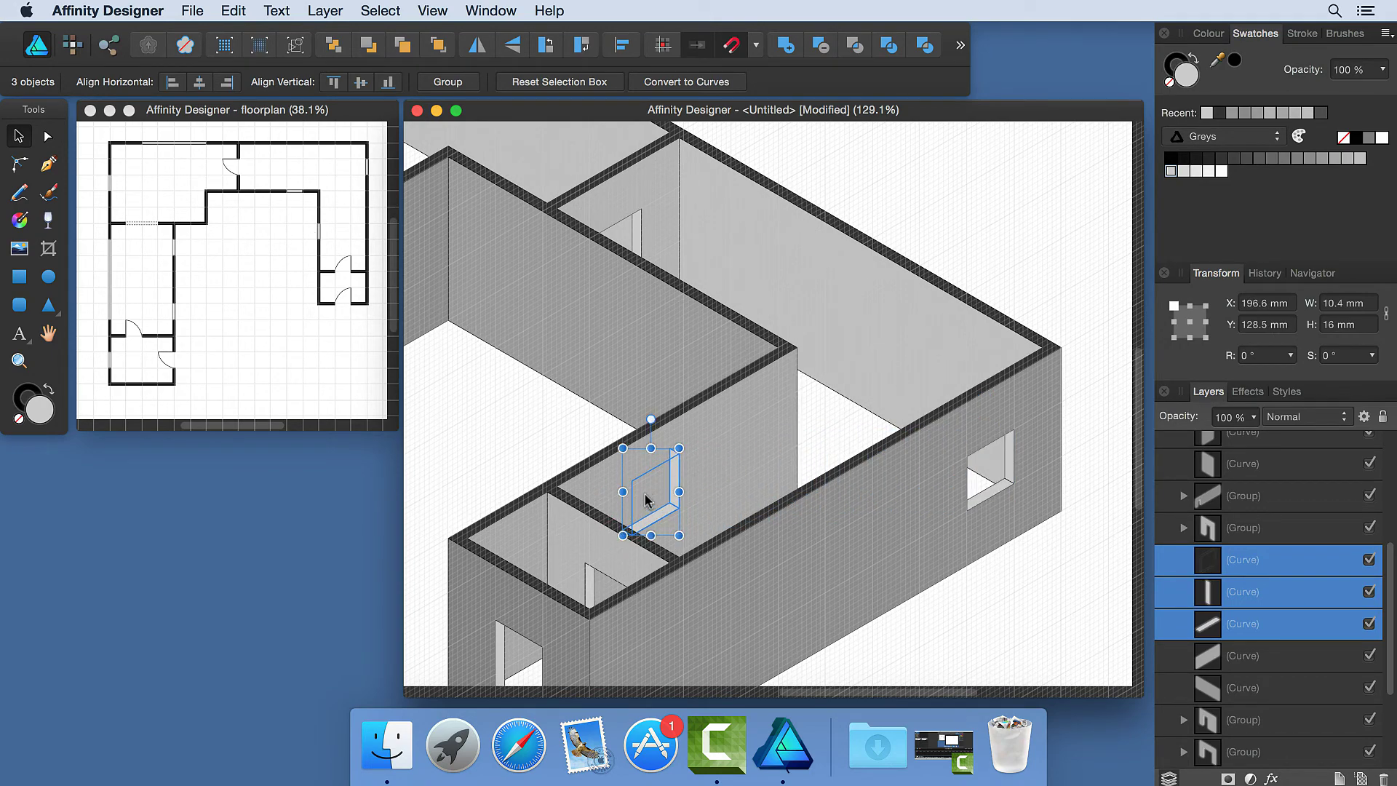
left_click_drag(646, 500, 651, 504)
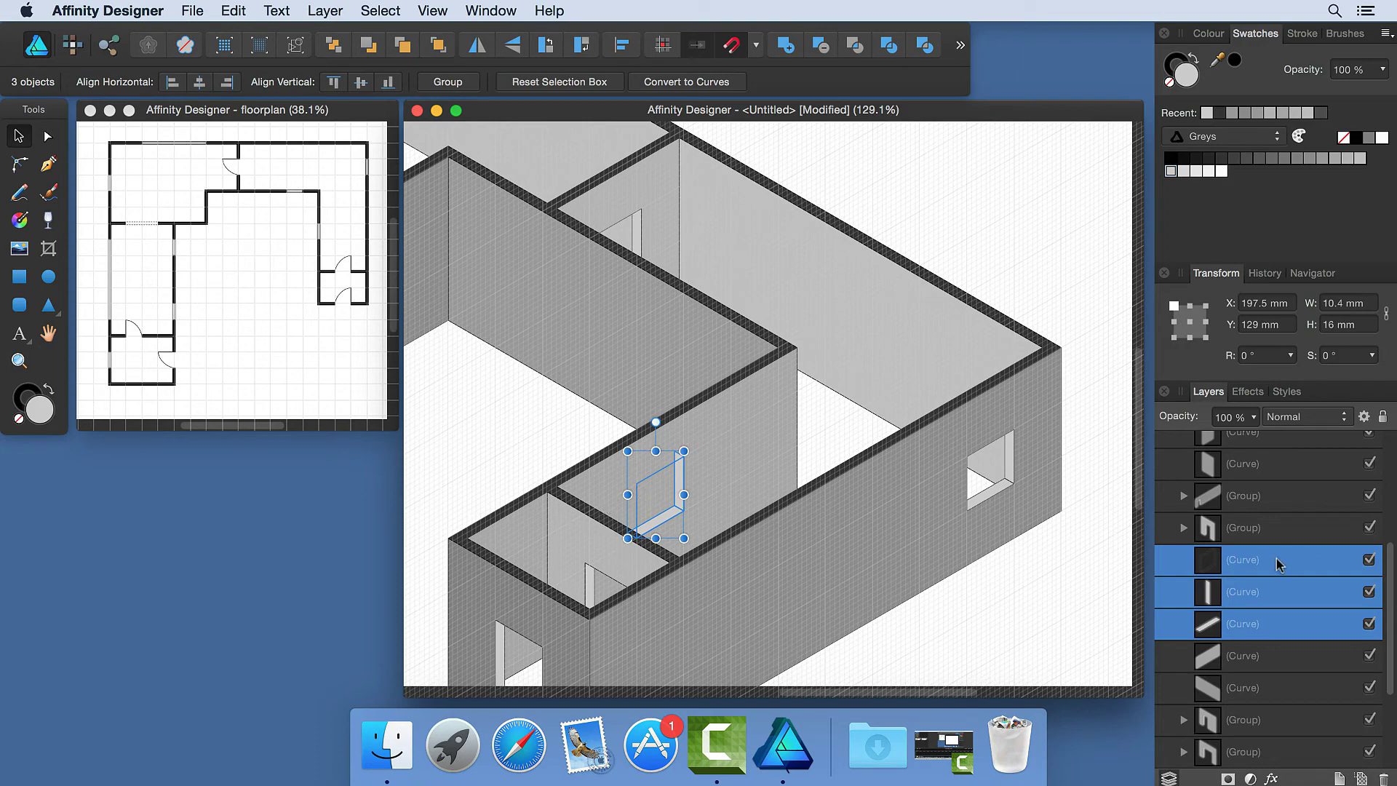
- Subtract the pasted window cut-out from the right wing's courtyard-side wall curve as a non-destructive compound
left_click(1234, 562)
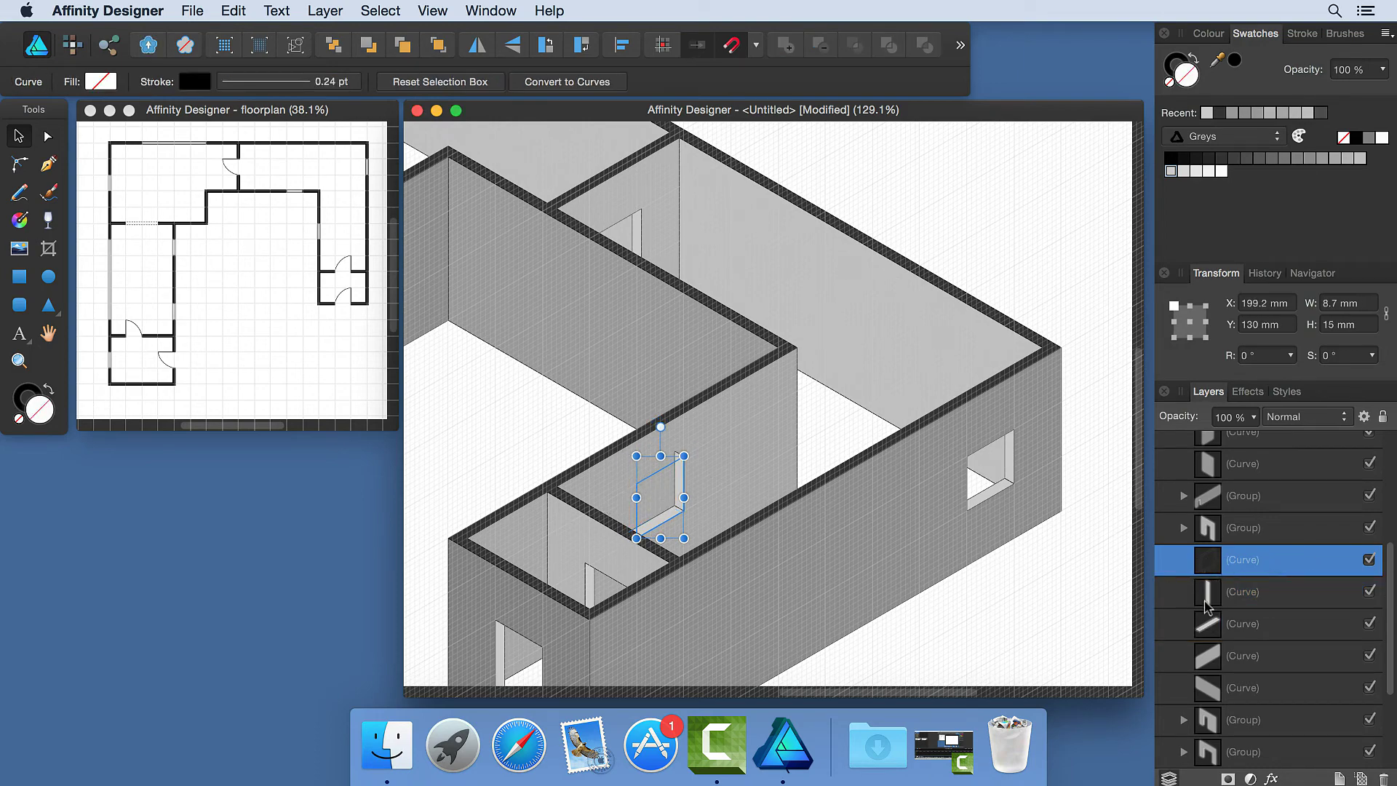
left_click(1262, 659, "super")
key("alt")
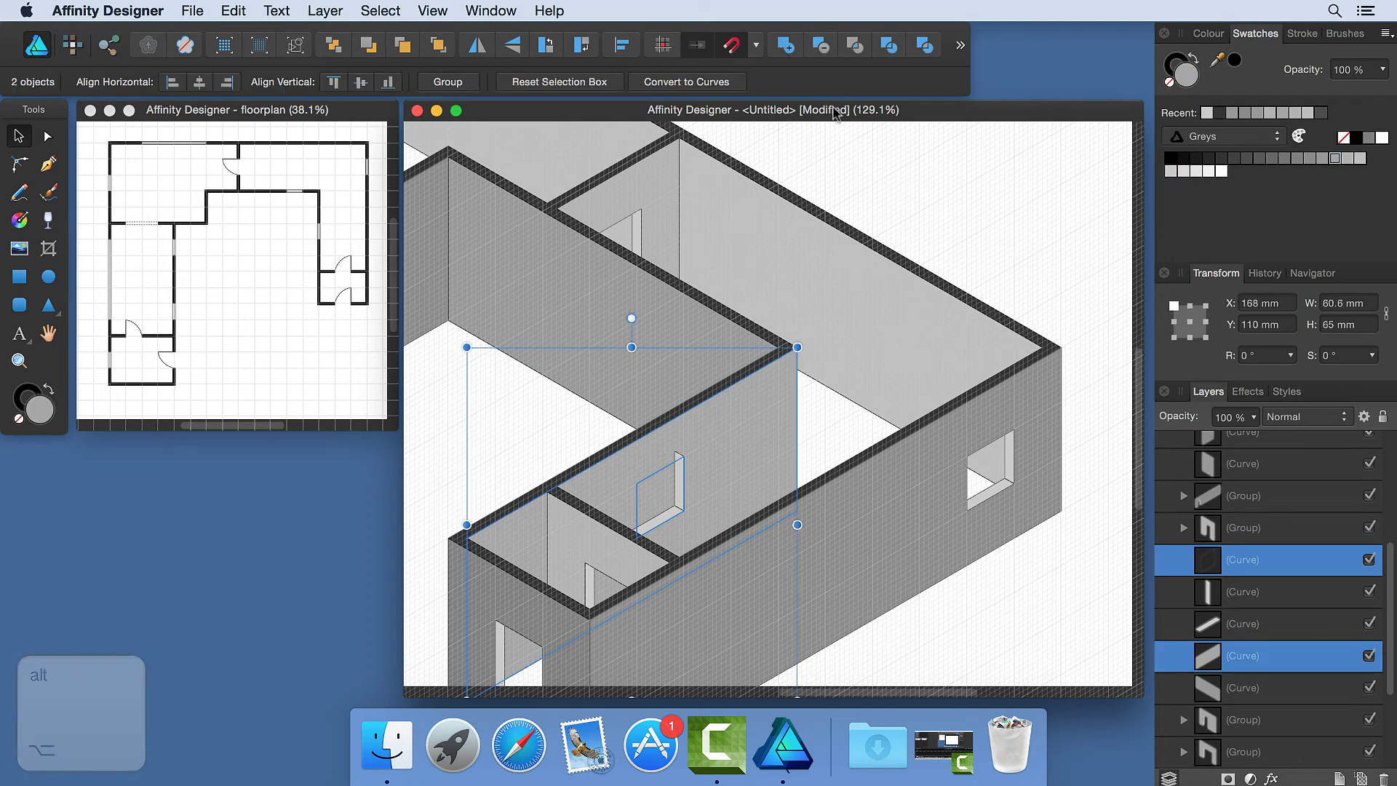
left_click(821, 47, "alt")
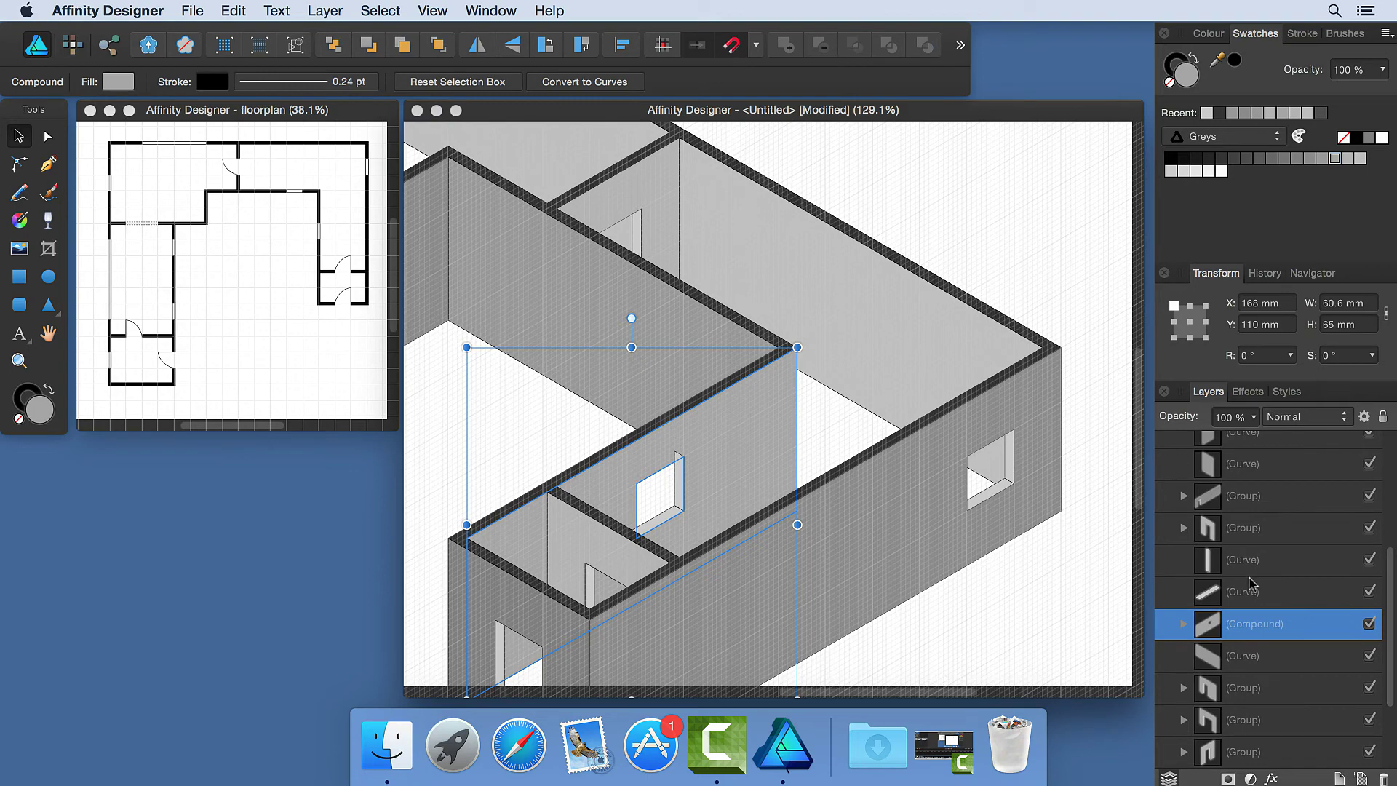
- Group the new wall compound, move the window's jamb and sill into that group beneath the compound, and deselect
left_click(1251, 602)
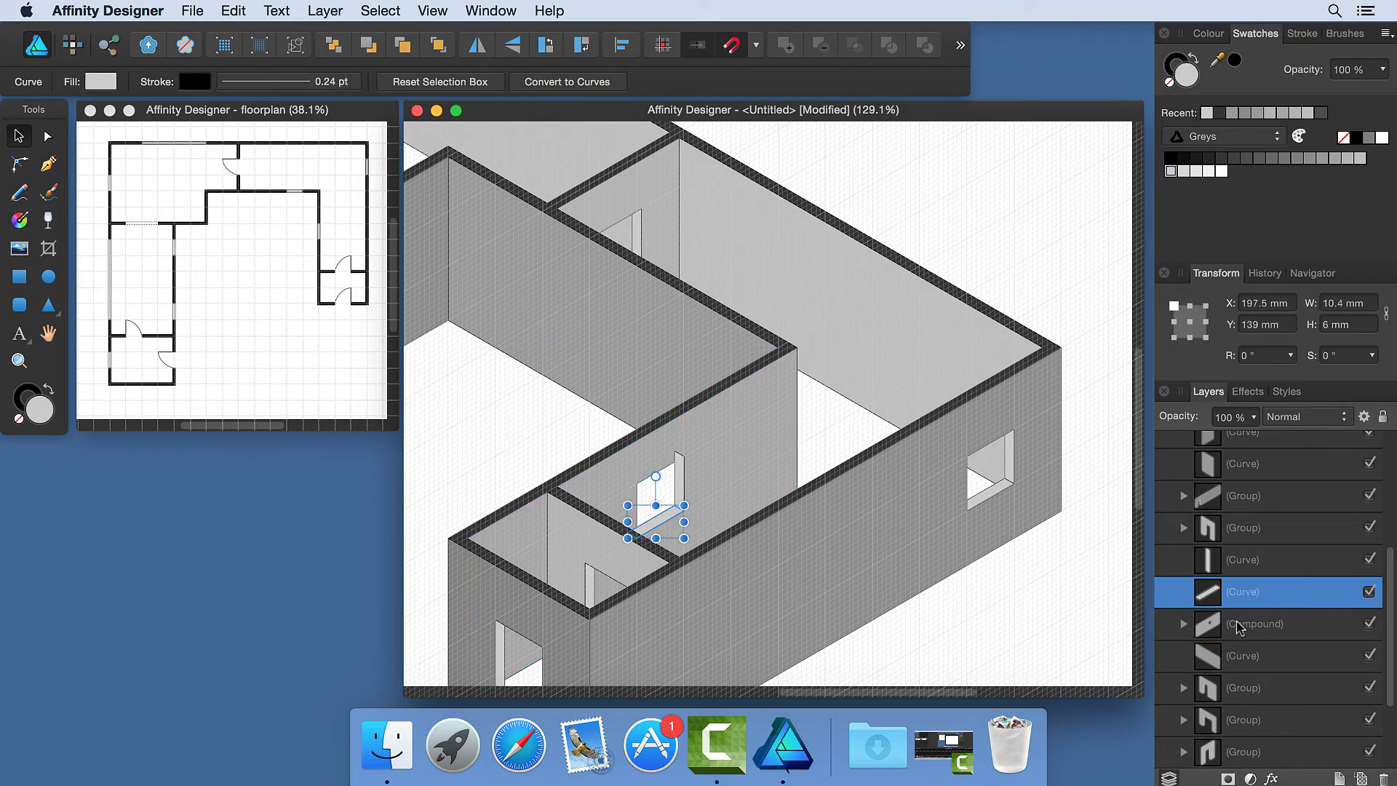
left_click(1240, 627)
key("super+g")
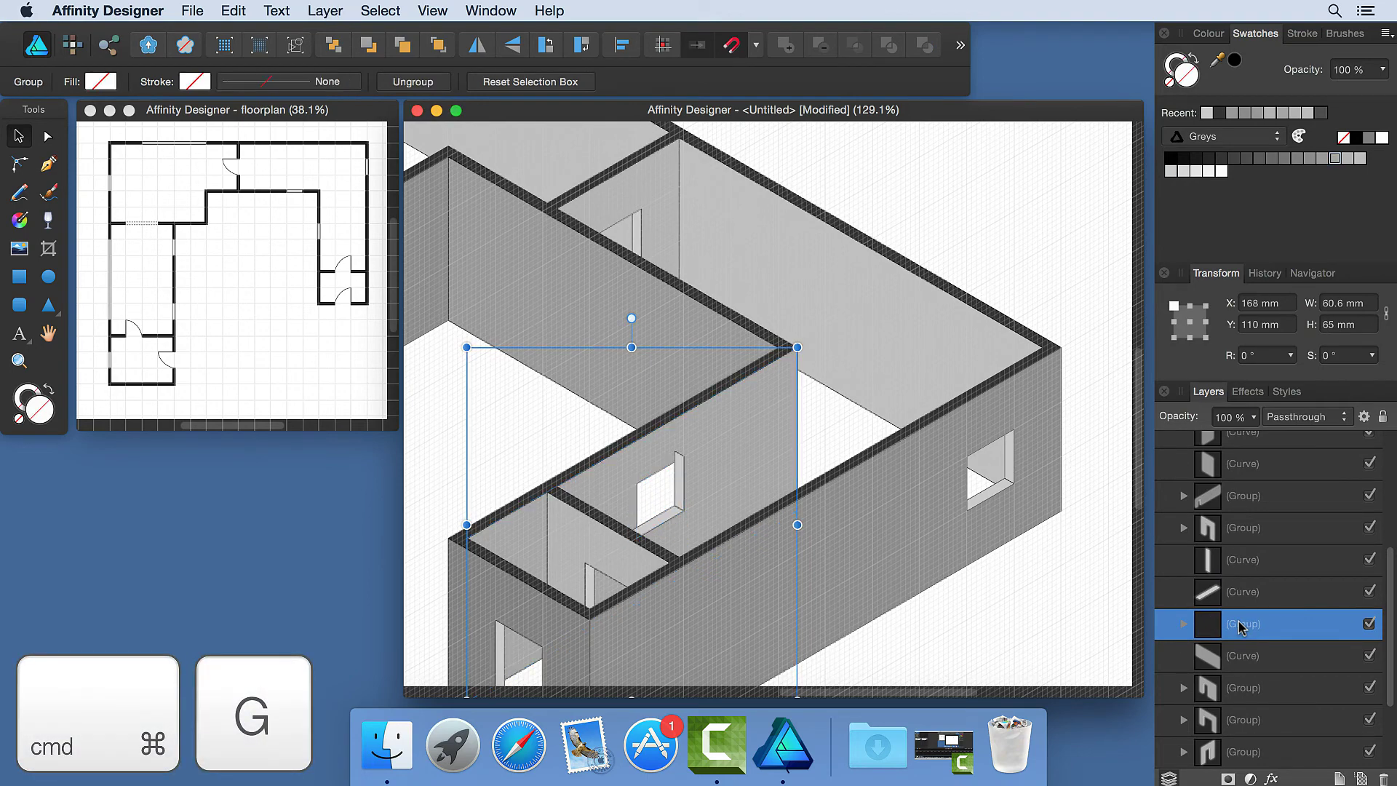
left_click(1244, 559)
left_click(1237, 598, "shift")
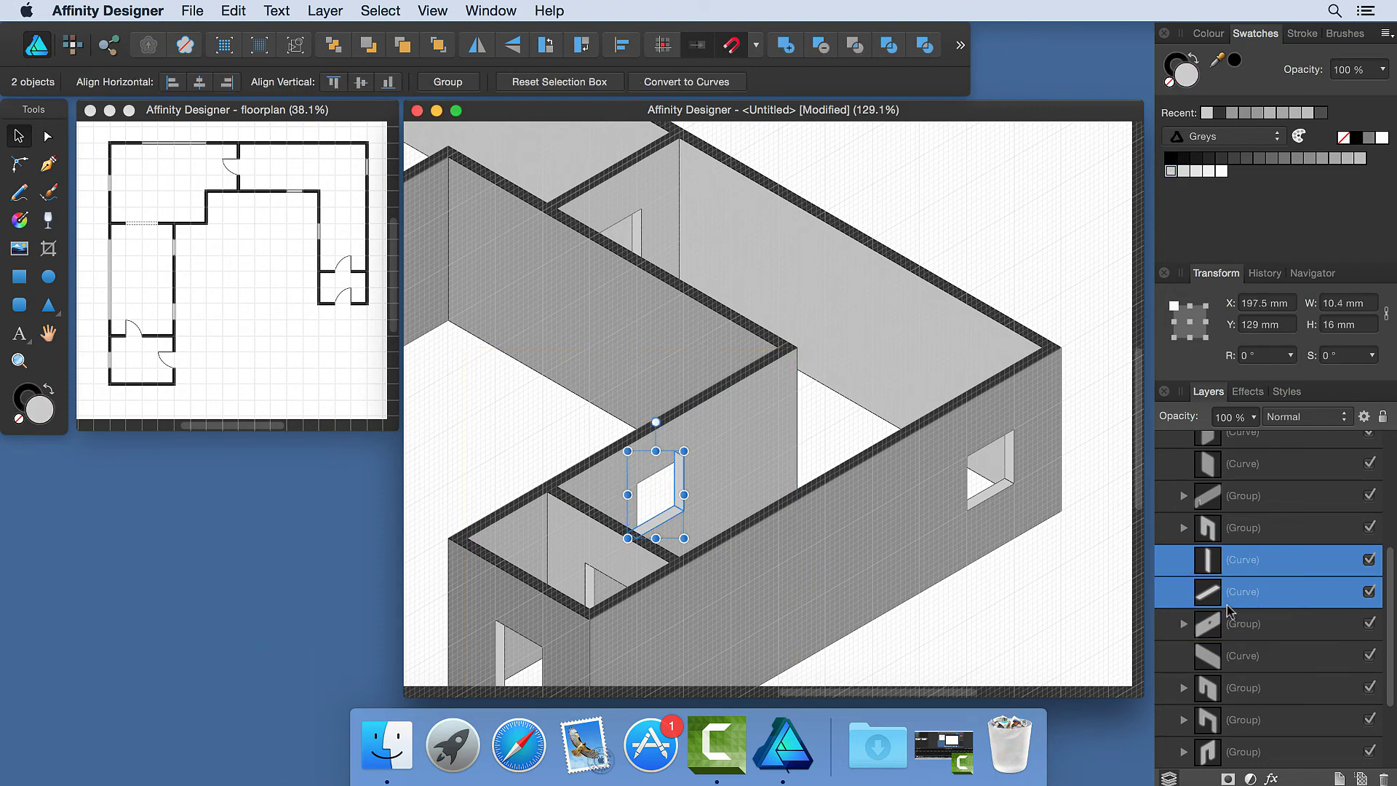
left_click(1184, 624)
left_click_drag(1245, 593, 1231, 672)
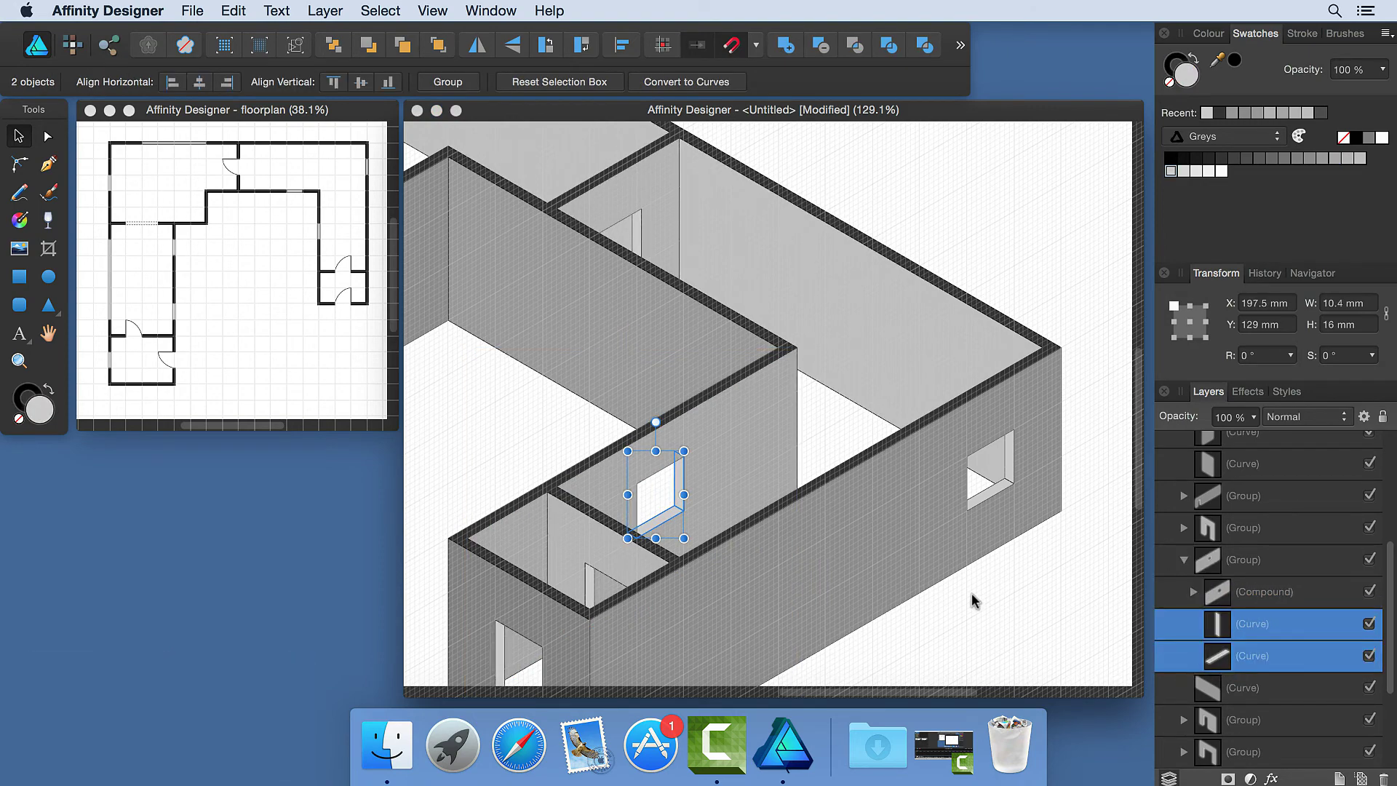
left_click(1000, 627)
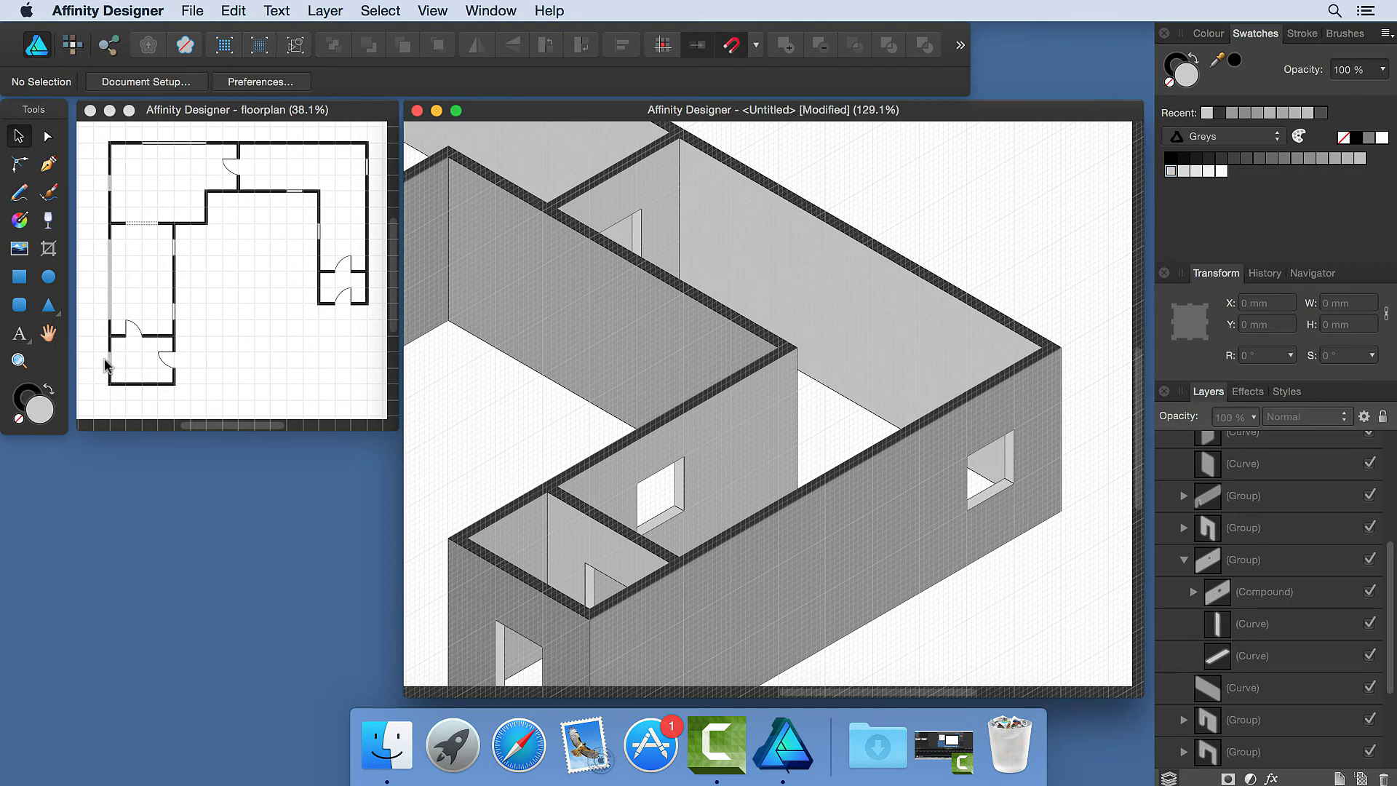
- Paste the window pieces onto the left wing's courtyard-side wall near the inner corner and subtract the cut-out as a compound
key("super+v")
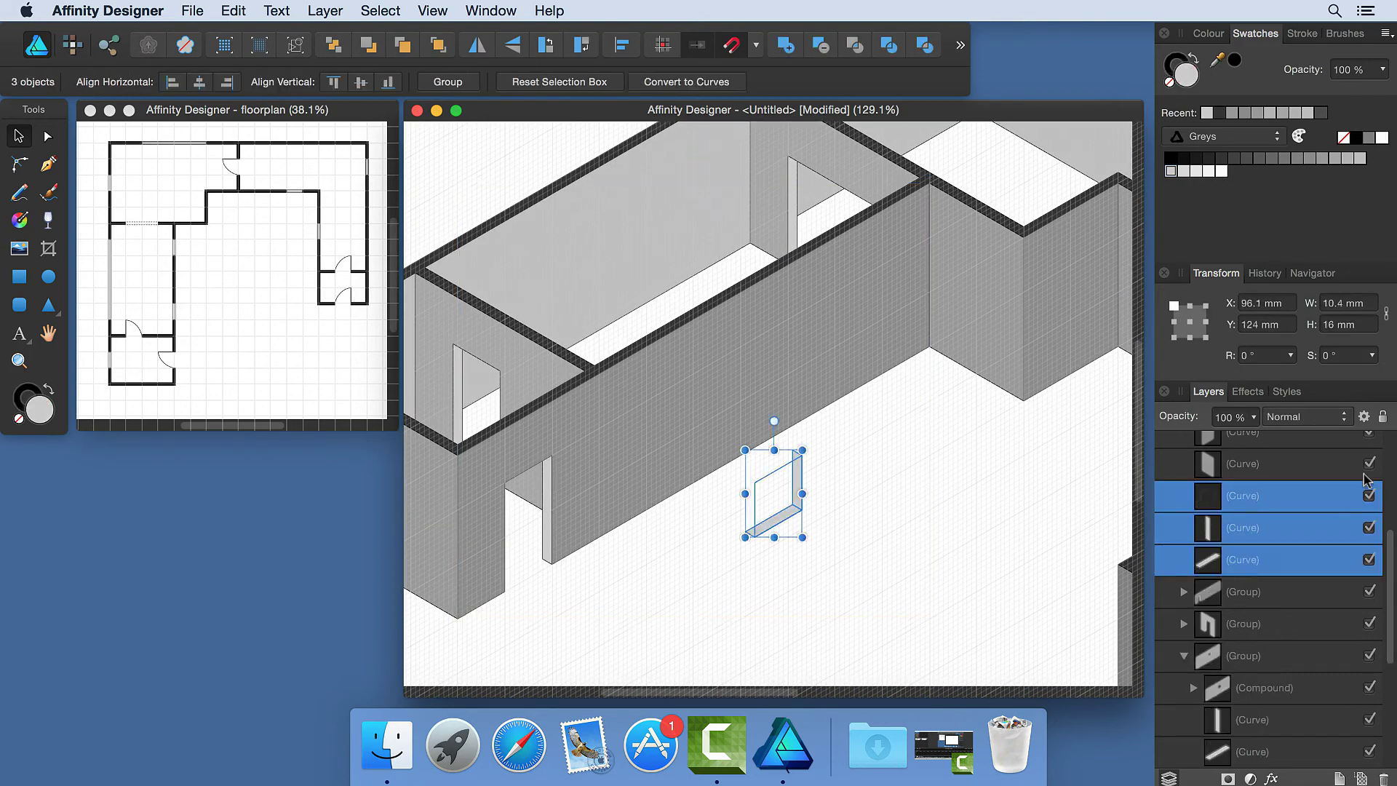
key("super+z")
key("super+z")
key("super+z")
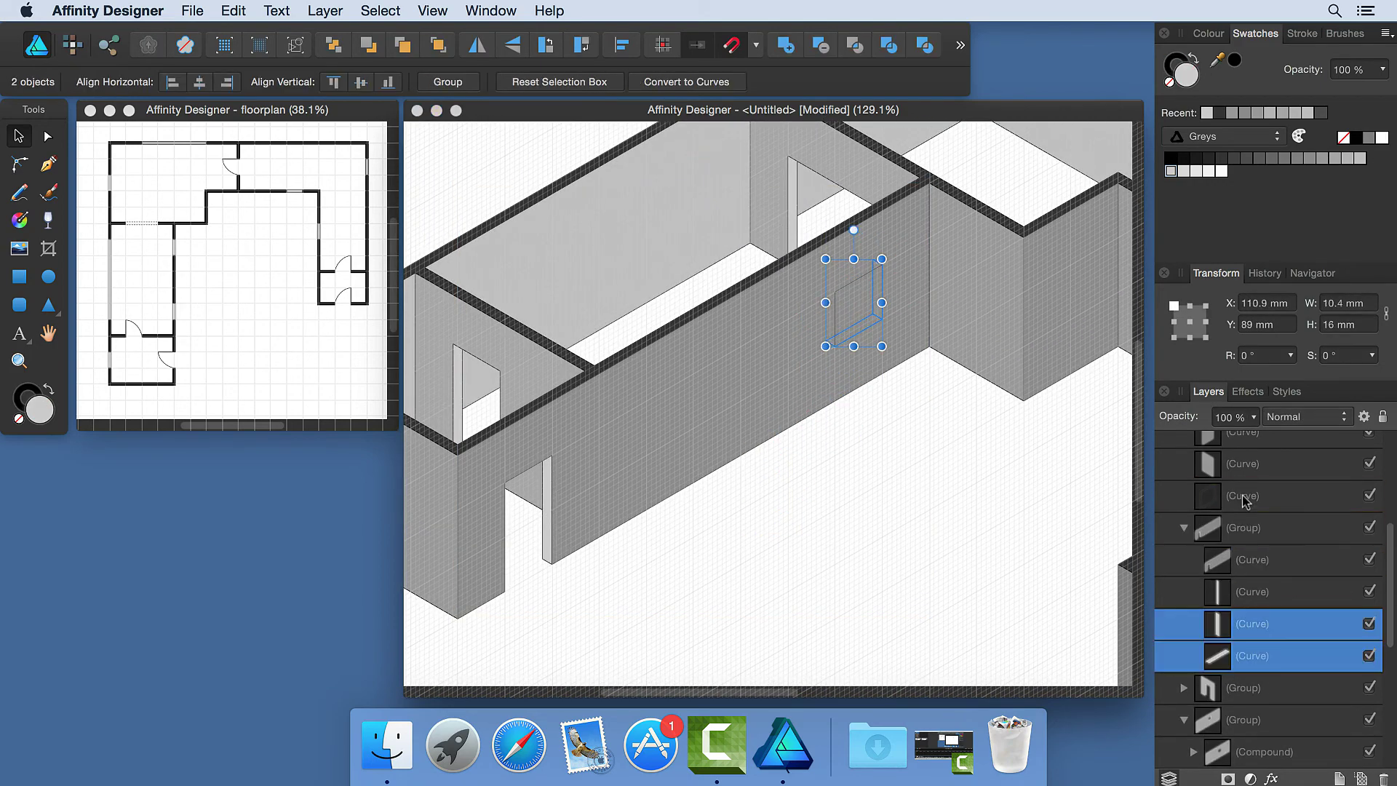
left_click(820, 45, "alt")
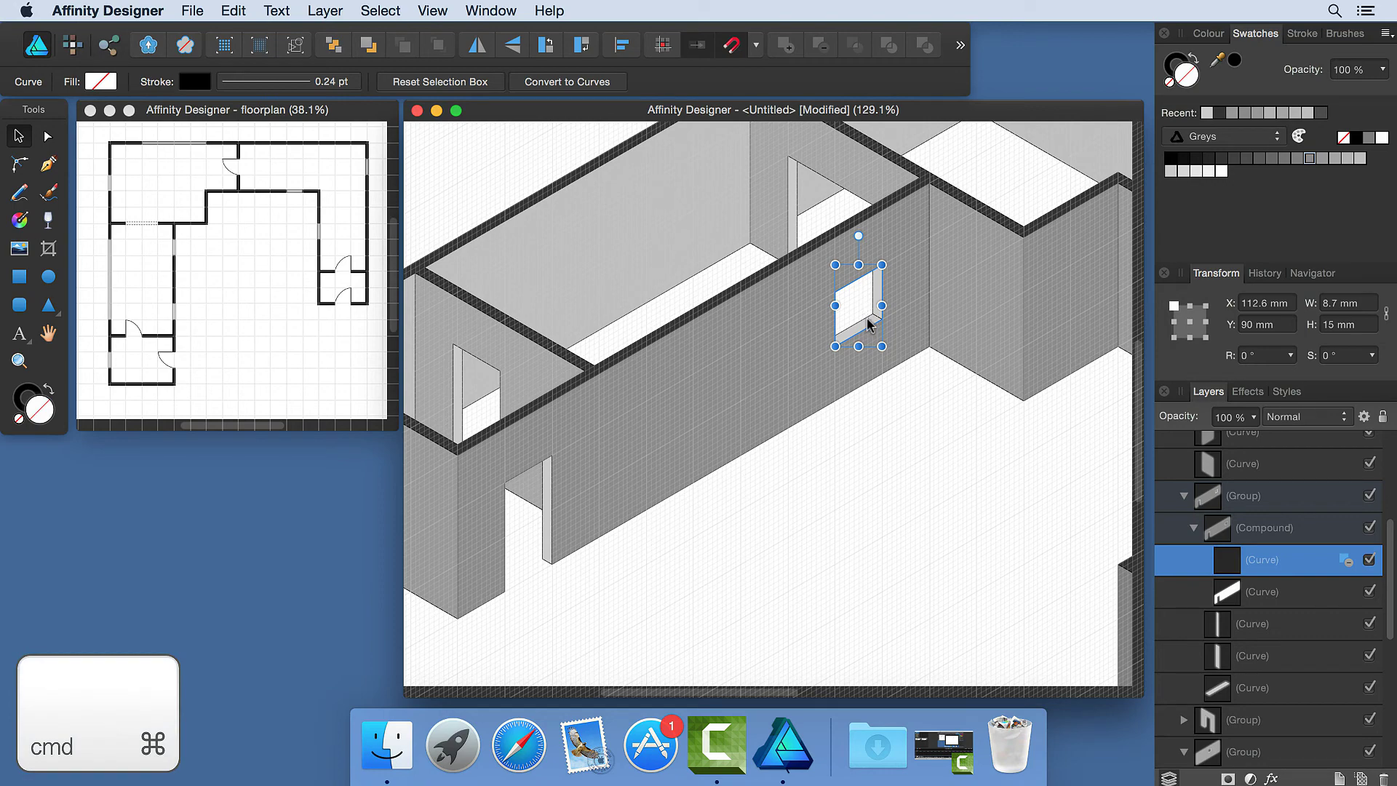
- Duplicate the window cut-out along the same wall to X 77.9 mm, Y 110 mm, and copy its jamb and sill there
left_click_drag(870, 325, 759, 380)
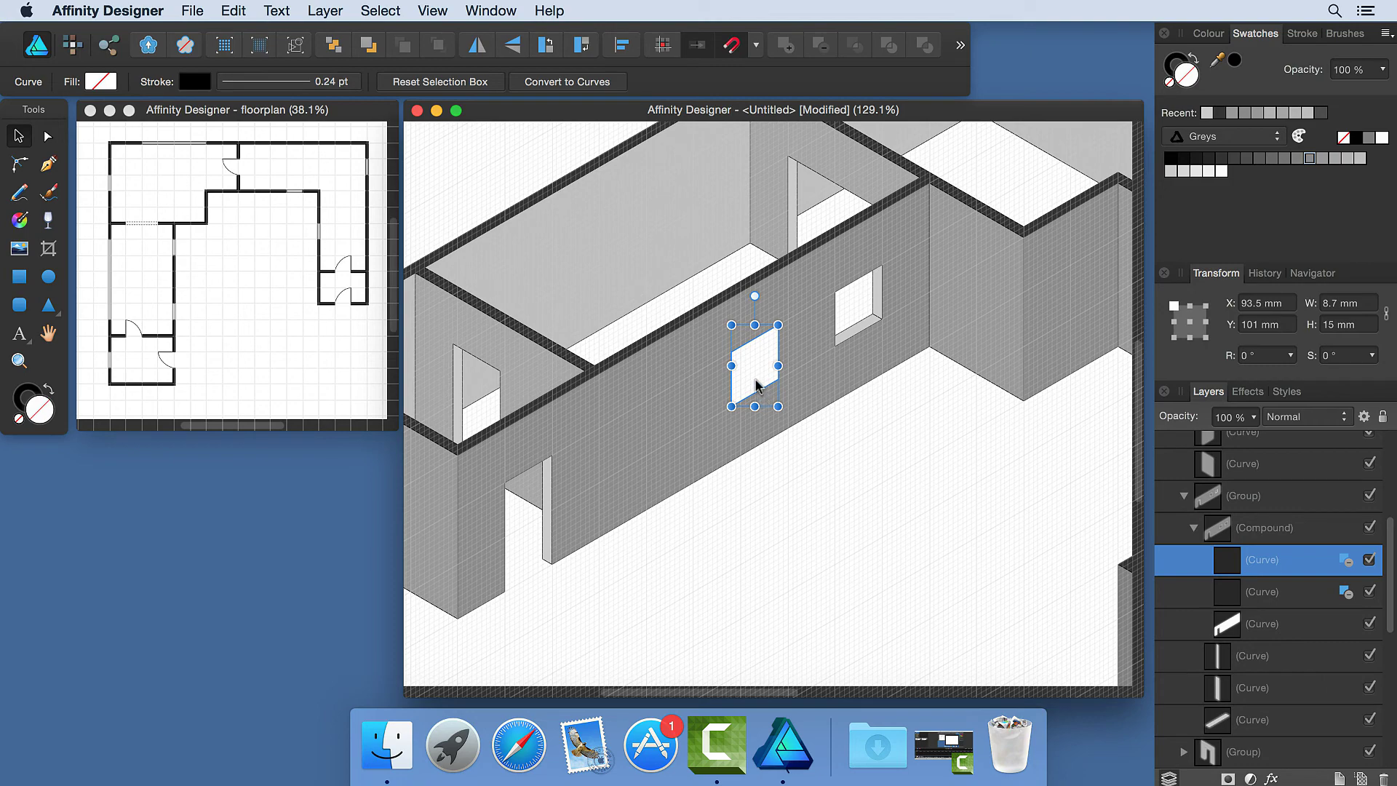
left_click_drag(755, 382, 670, 430)
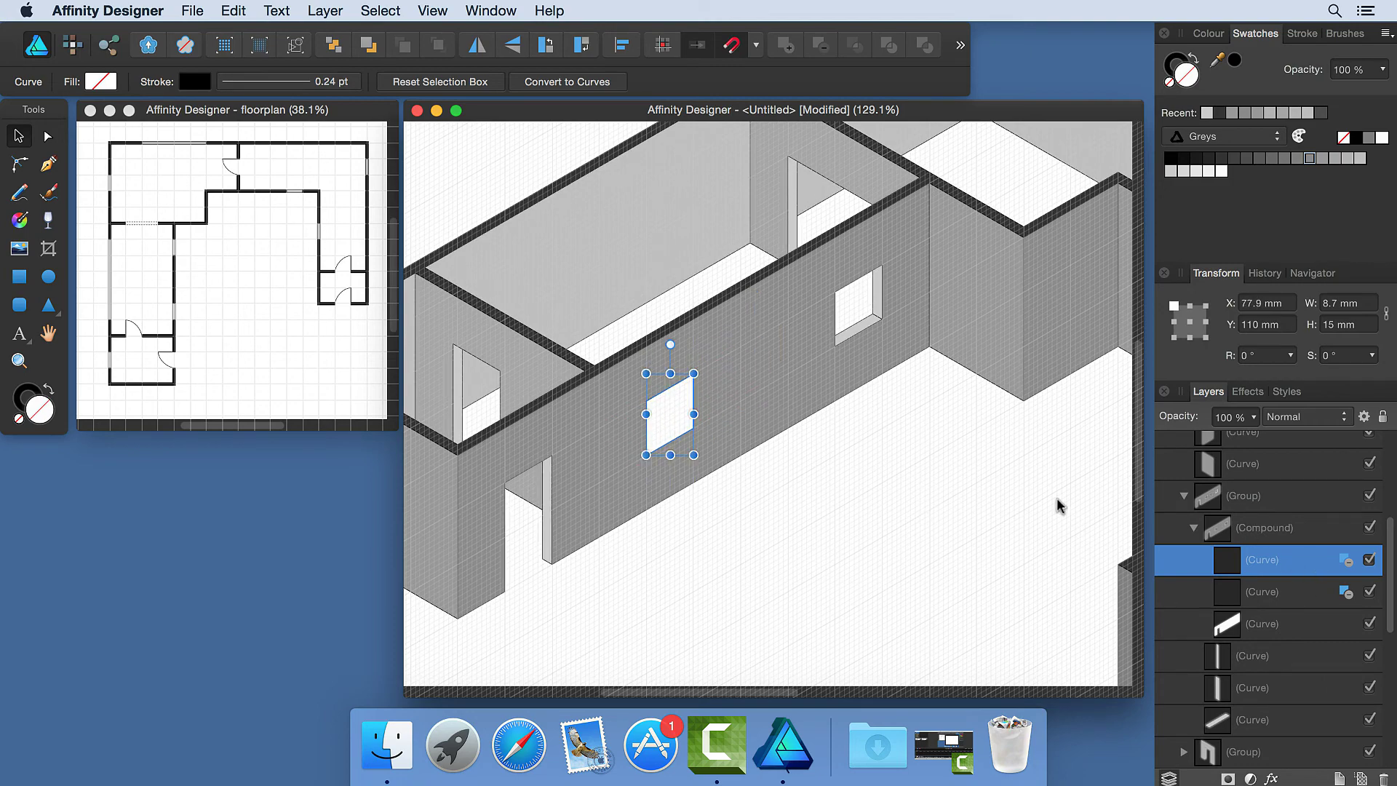
left_click(1254, 689)
left_click(1258, 722, "shift")
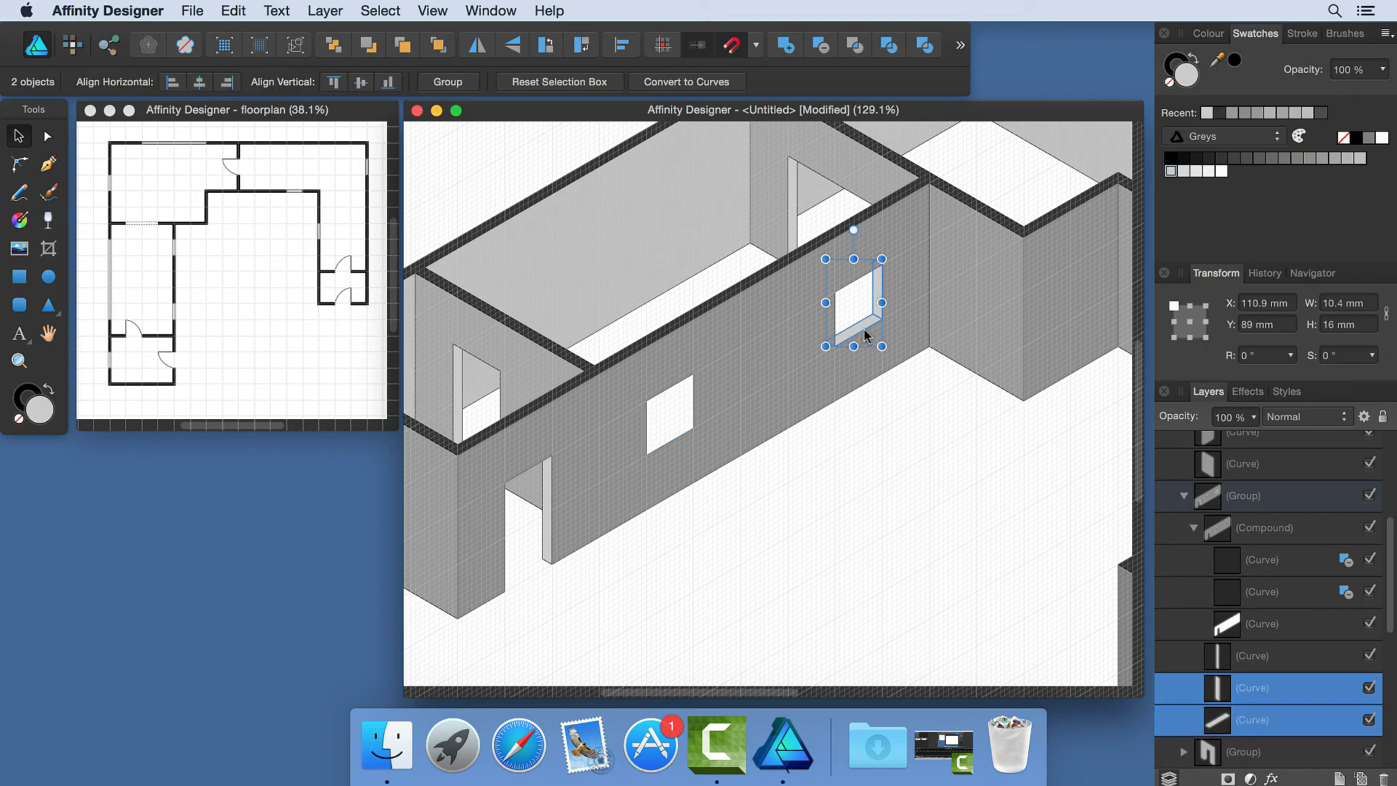
left_click_drag(865, 324, 673, 434)
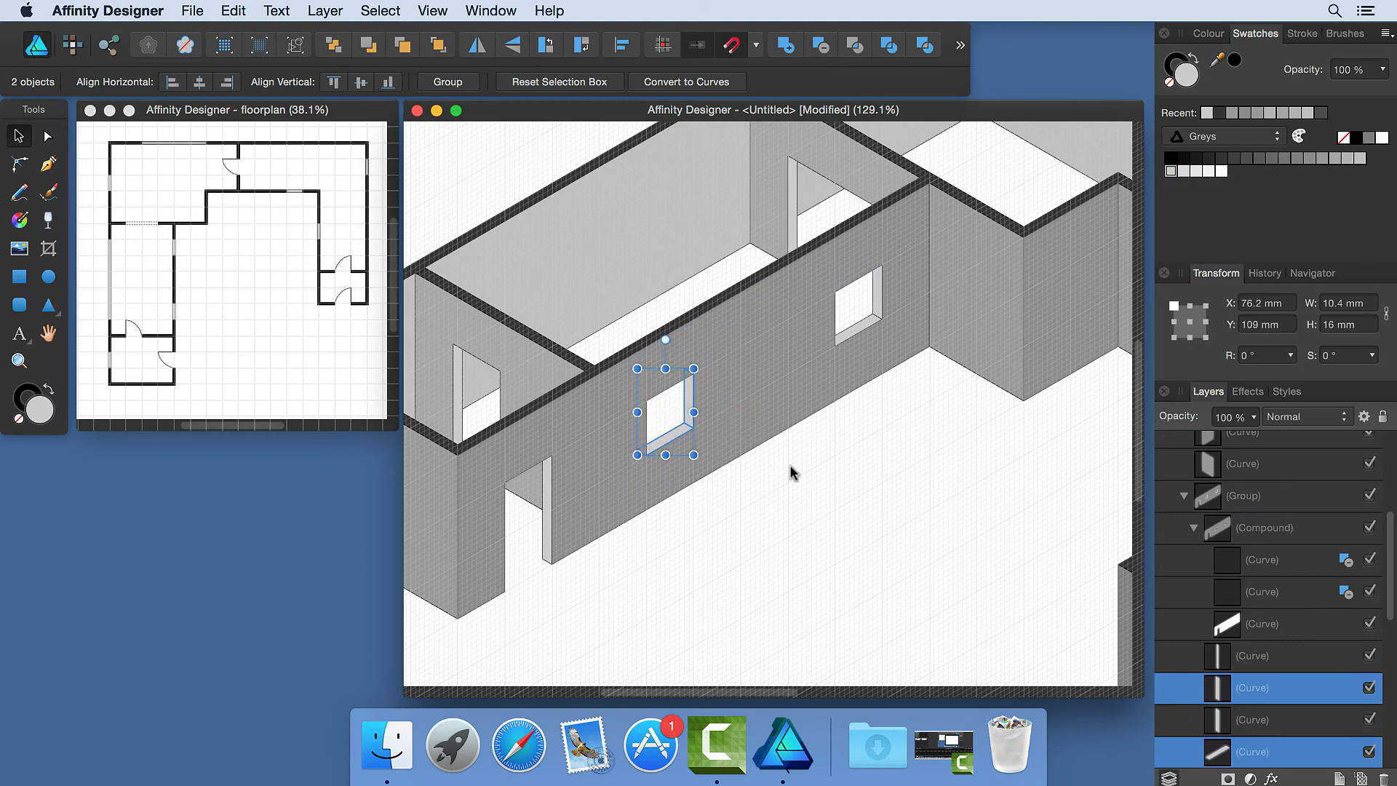
- Place a copy of the window pieces on the left wing's outer wall at X 79.7 mm, Y 69 mm, and subtract the cut-out as a compound
scroll(798, 476, "up", 3)
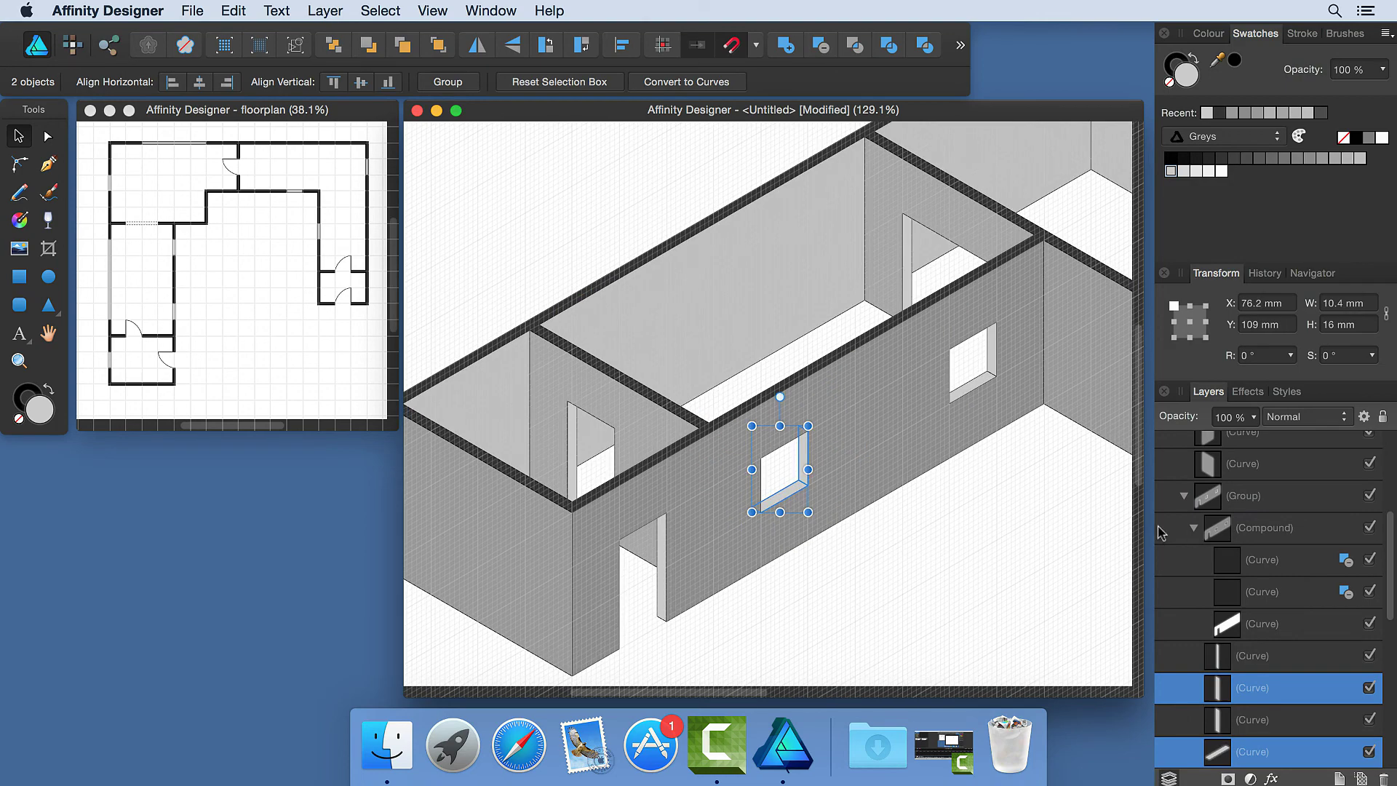
left_click(1267, 691)
left_click(822, 417)
left_click_drag(822, 418, 808, 279)
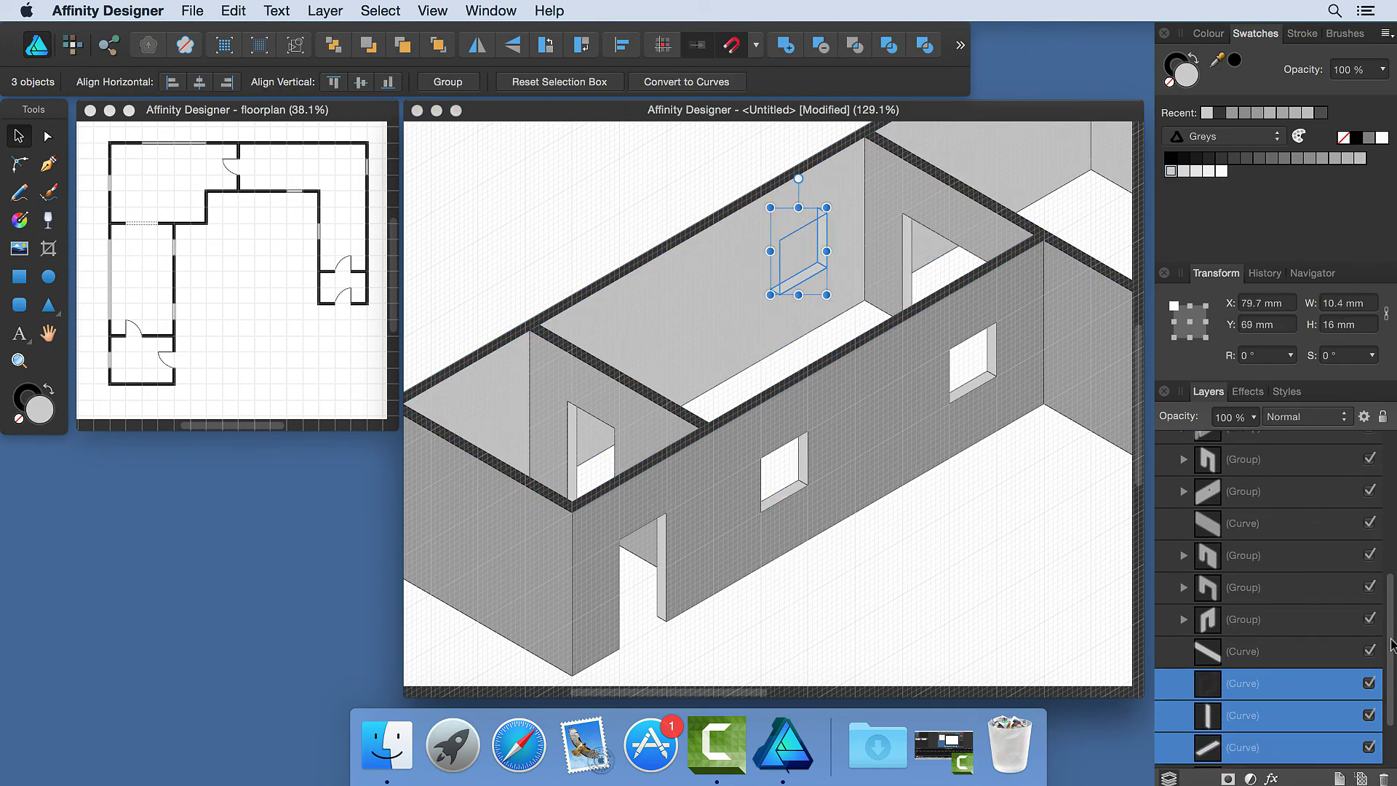
left_click(820, 45, "alt")
left_click_drag(1389, 667, 1394, 704)
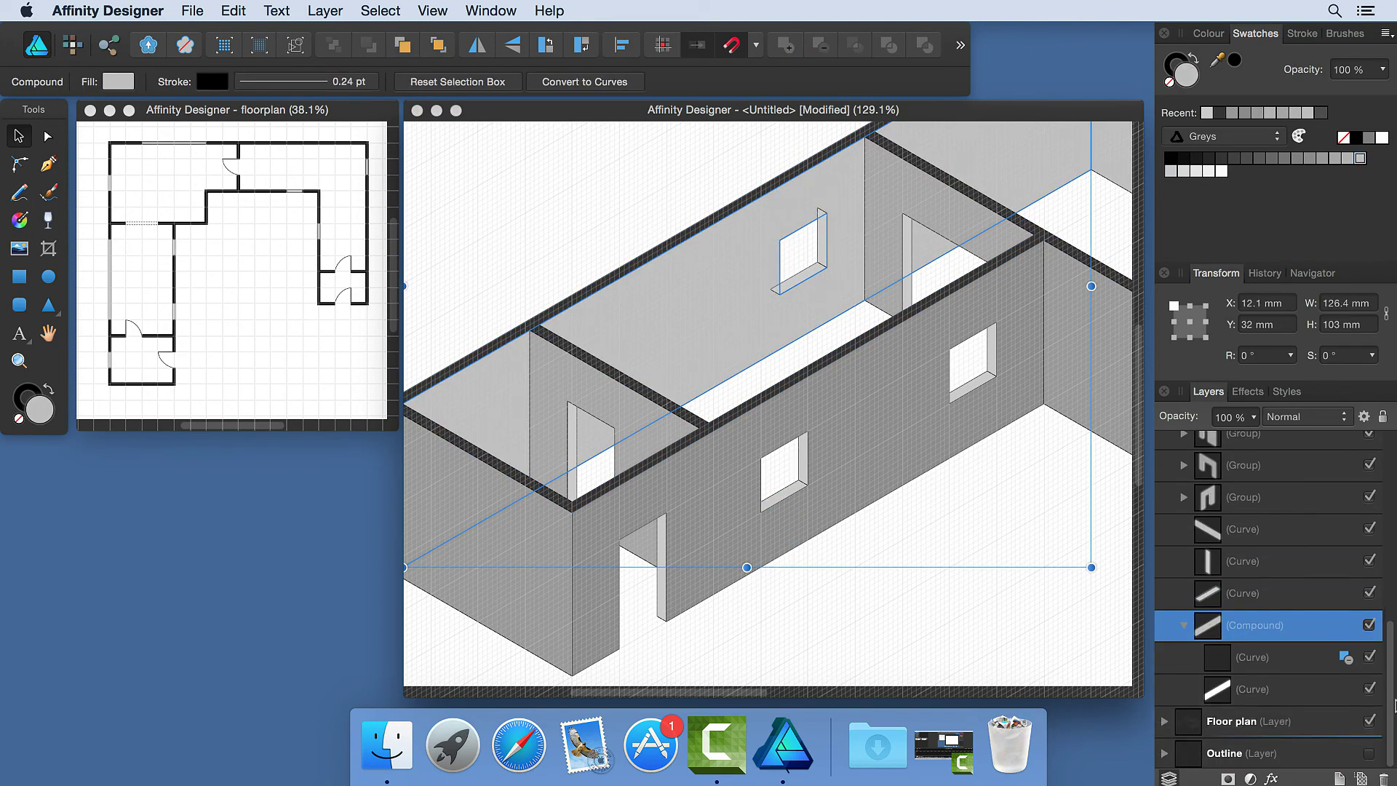
- Widen the outer wall's window by moving the cut-out's two near-end nodes along the wall to X 44.2 mm
left_click(1273, 670)
key("a")
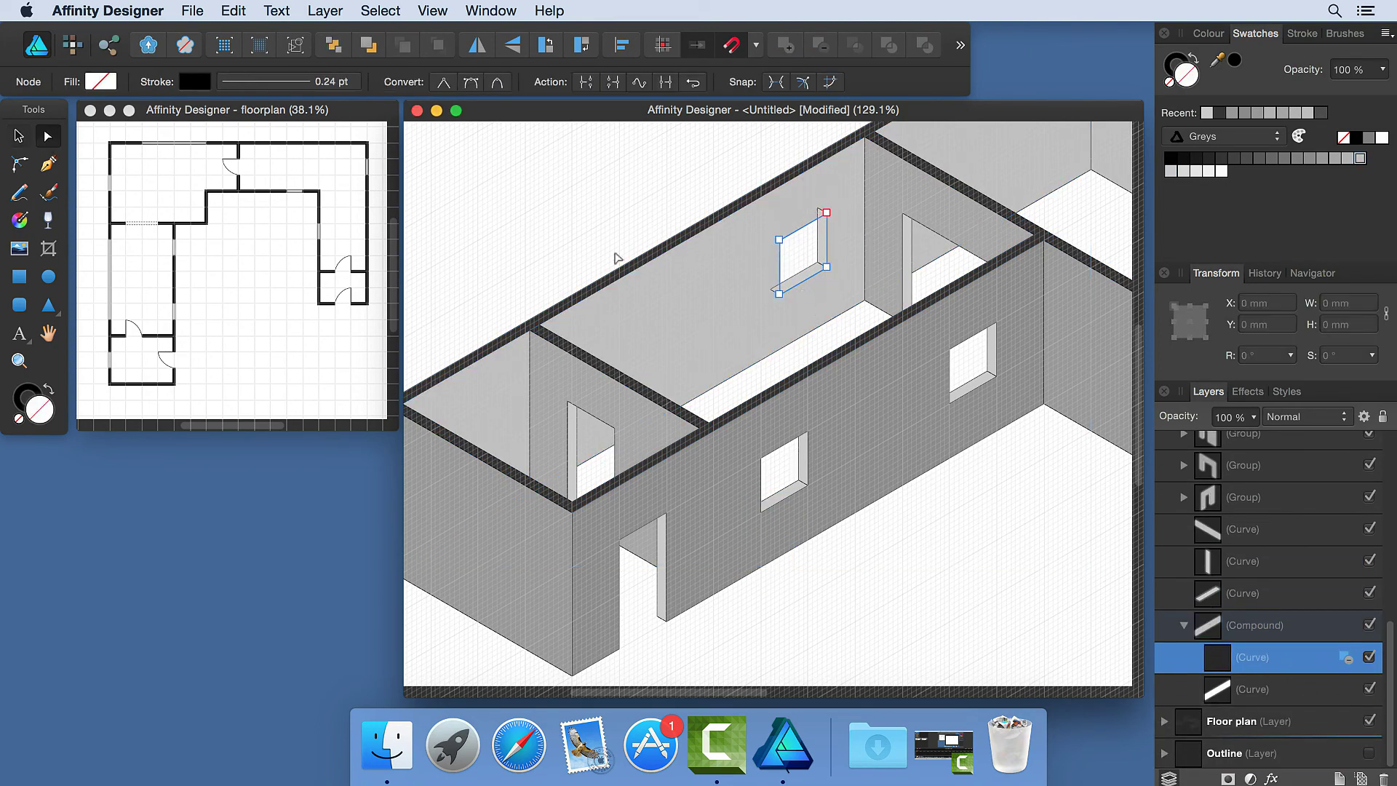
left_click_drag(764, 217, 577, 411)
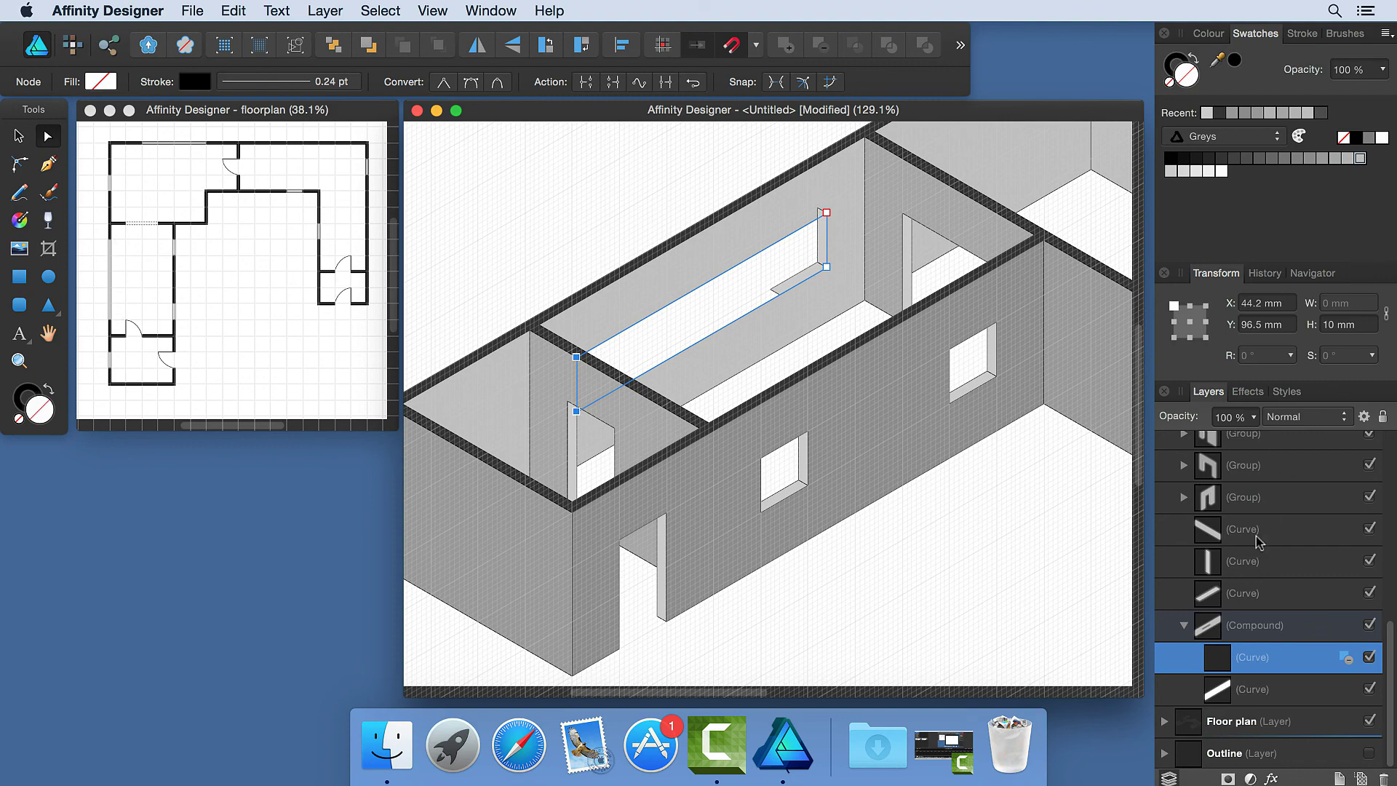
- Group the outer wall compound with its jamb and sill, and stretch the sill along the full lower edge of the widened window
key("super+z")
key("super+z")
key("super+z")
key("super+z")
key("super+z")
key("super+z")
key("super+z")
key("super+z")
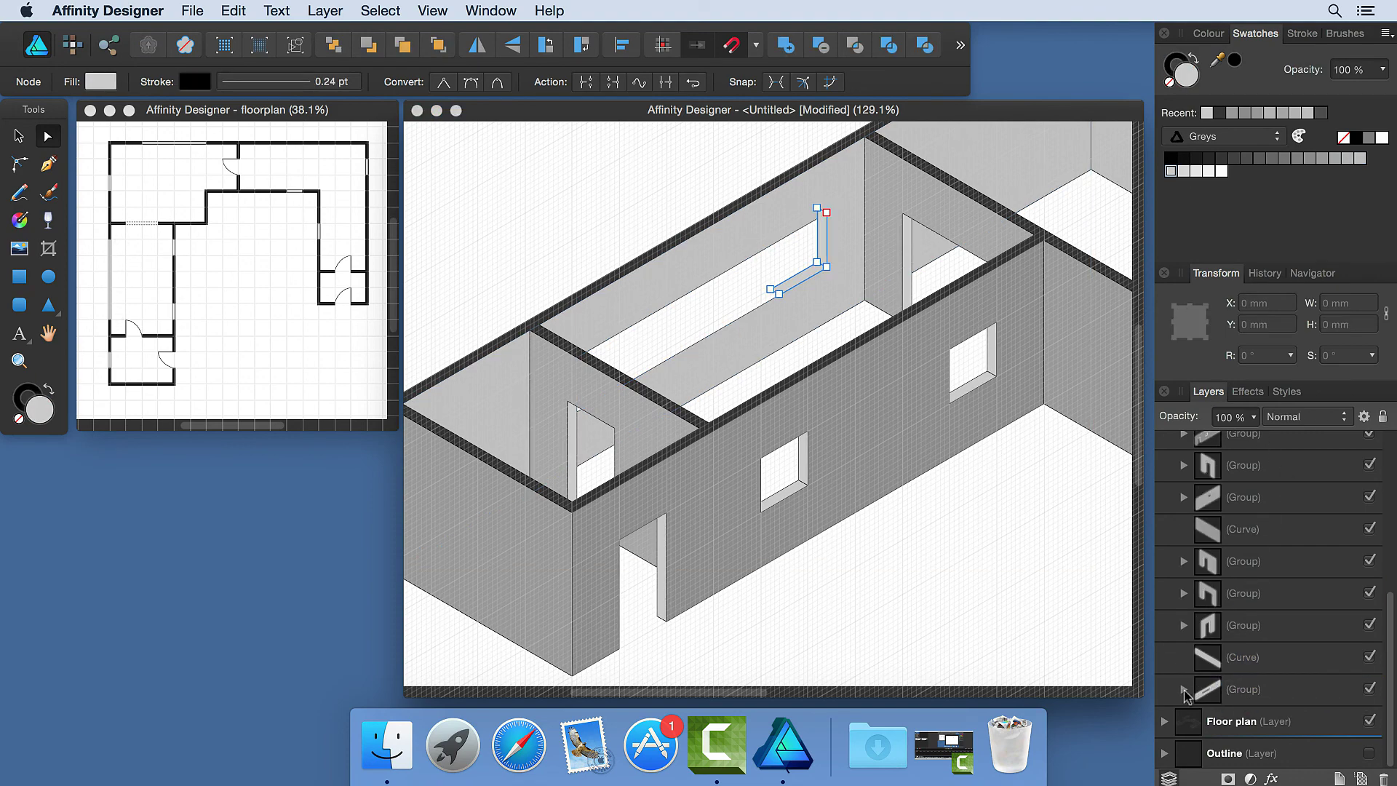
left_click_drag(781, 299, 577, 412)
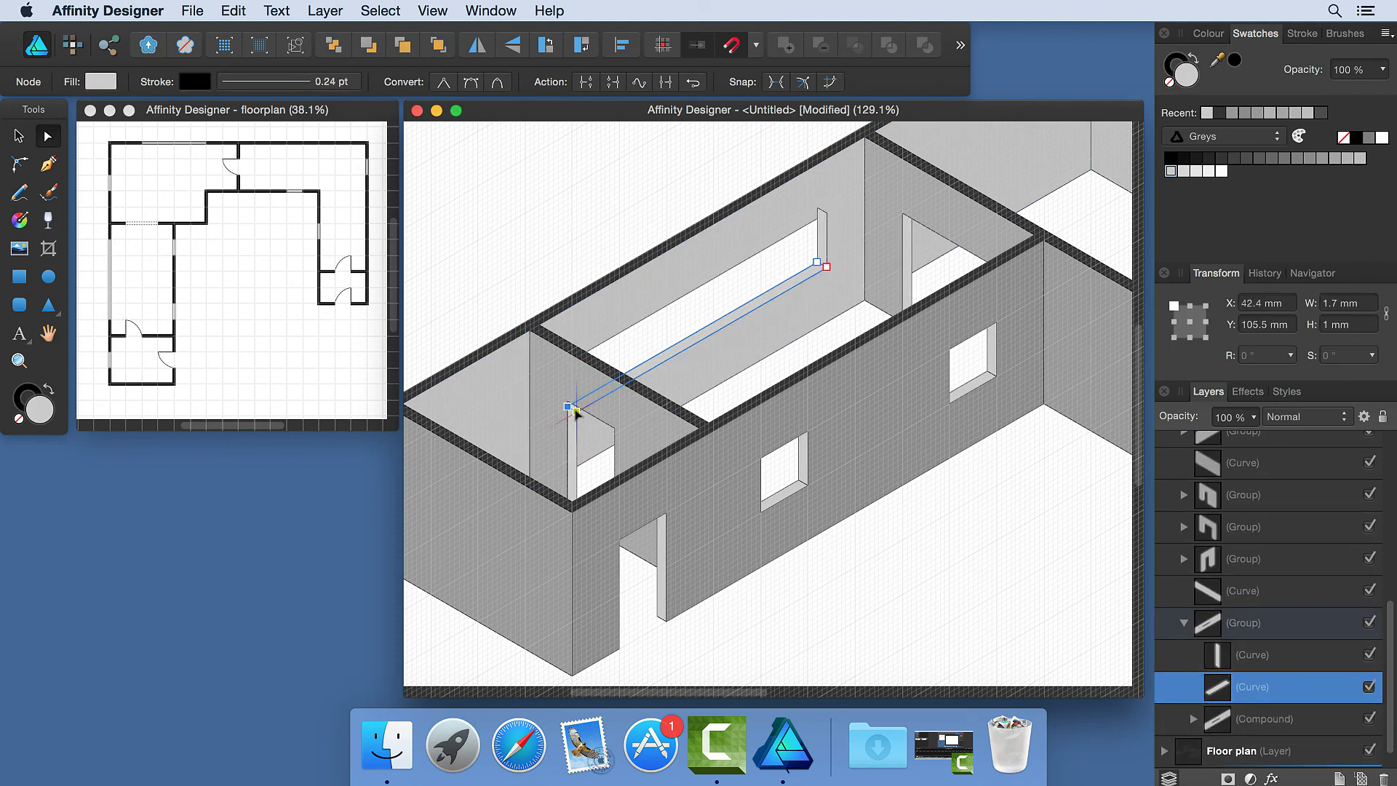
- Place the jamb and sill beneath the wall compound inside the outer wall's group and fit the whole drawing in view
key("super+z")
key("super+z")
key("super+z")
key("super+z")
key("super+0")
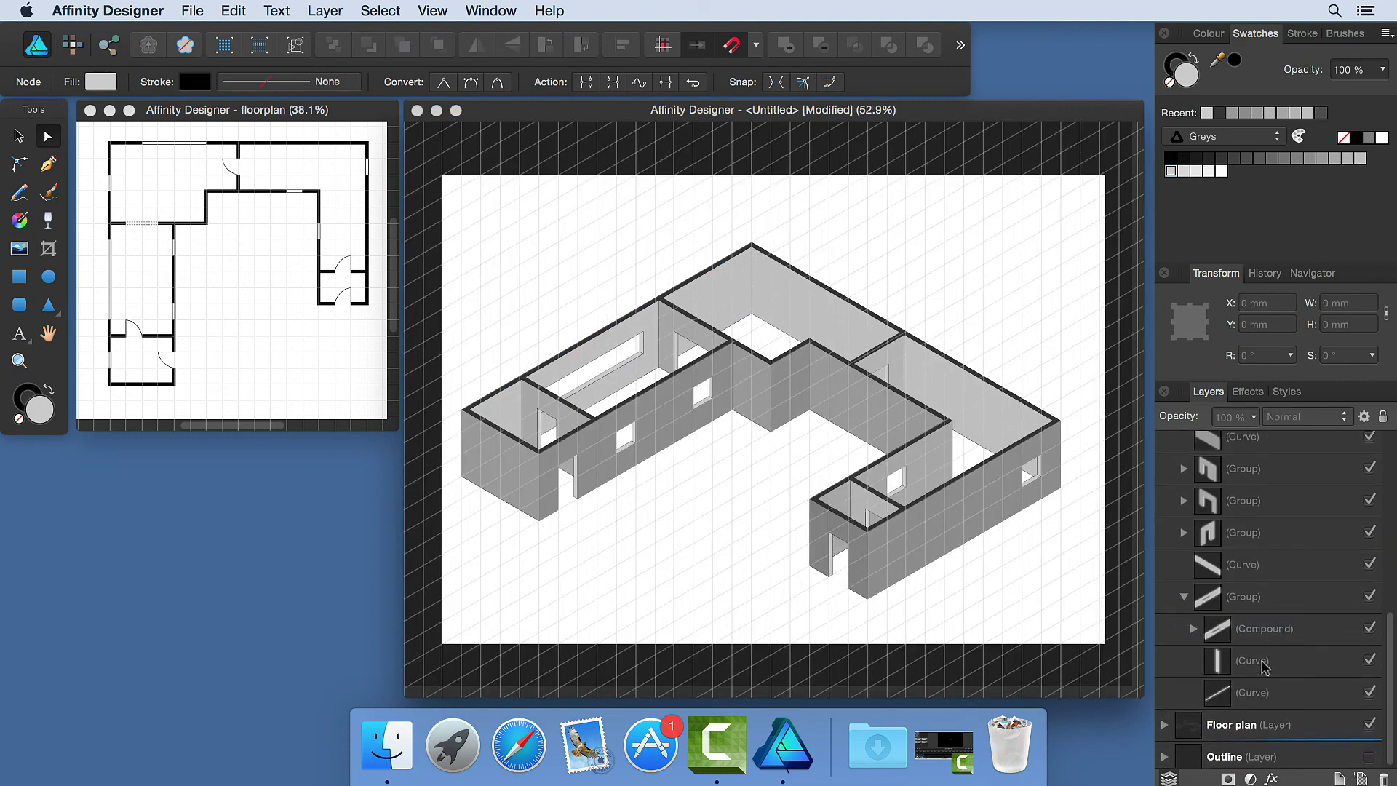
- Duplicate the cut-out within the outer wall's compound to make a small window in the left wing's end room, at X 26 mm
key("super+shift+z")
key("super+shift+z")
key("super+shift+z")
key("super+shift+z")
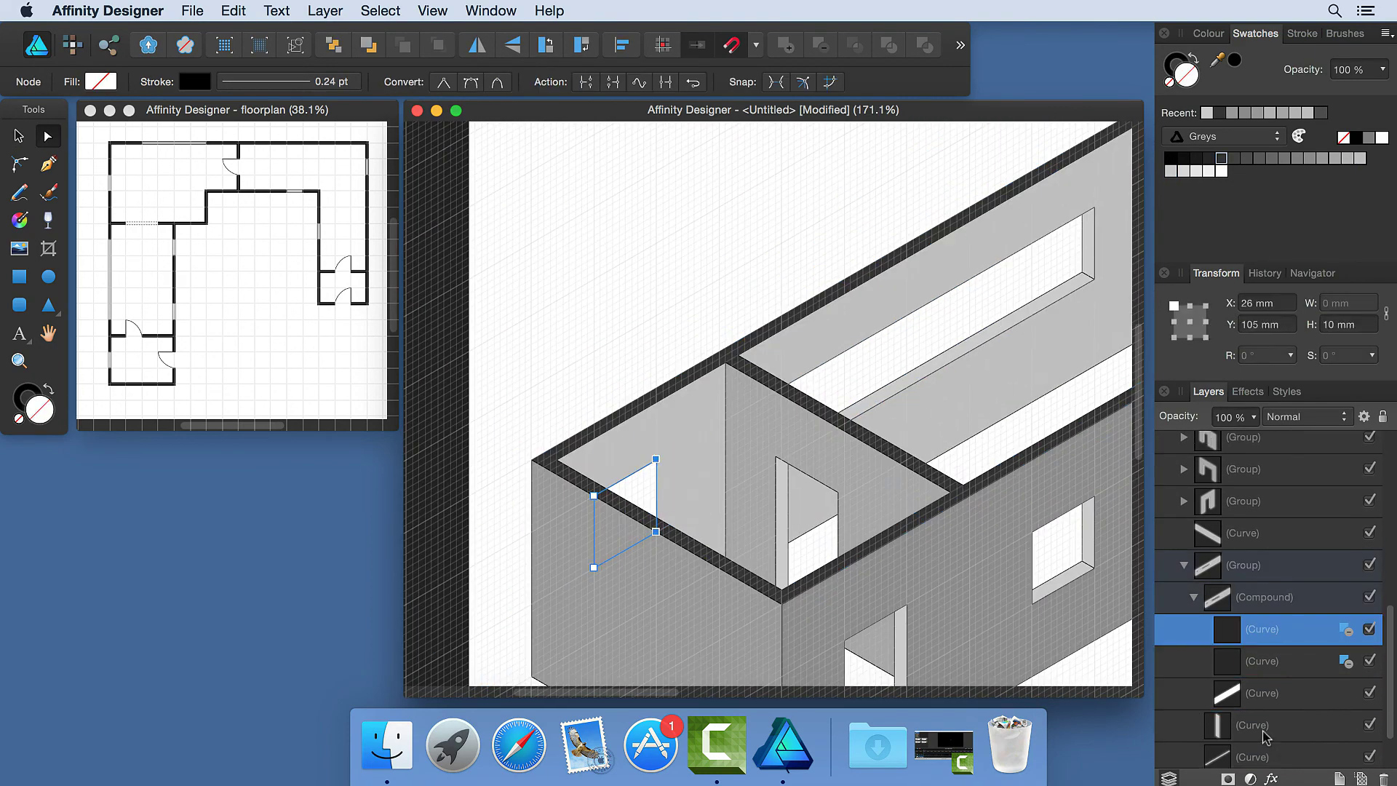
- Cut a wide window into the long back wall's room beside the rear corner, as a compound inside its own group
key("super+z")
key("super+z")
key("super+z")
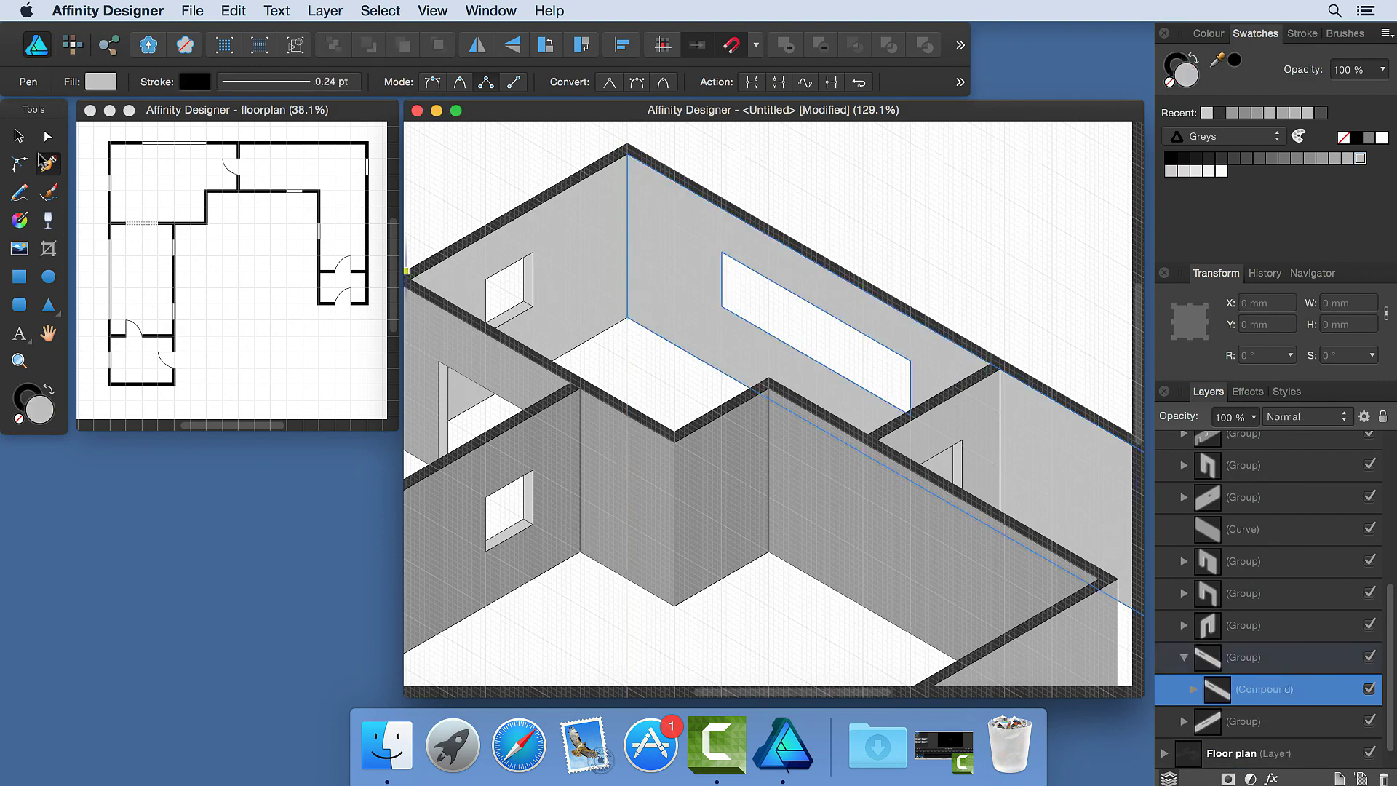
- Cut a window with a light grey jamb and sill into the rear section's courtyard-facing wall, grouped together
key("super+shift+z")
key("super+shift+z")
key("super+shift+z")
key("super+shift+z")
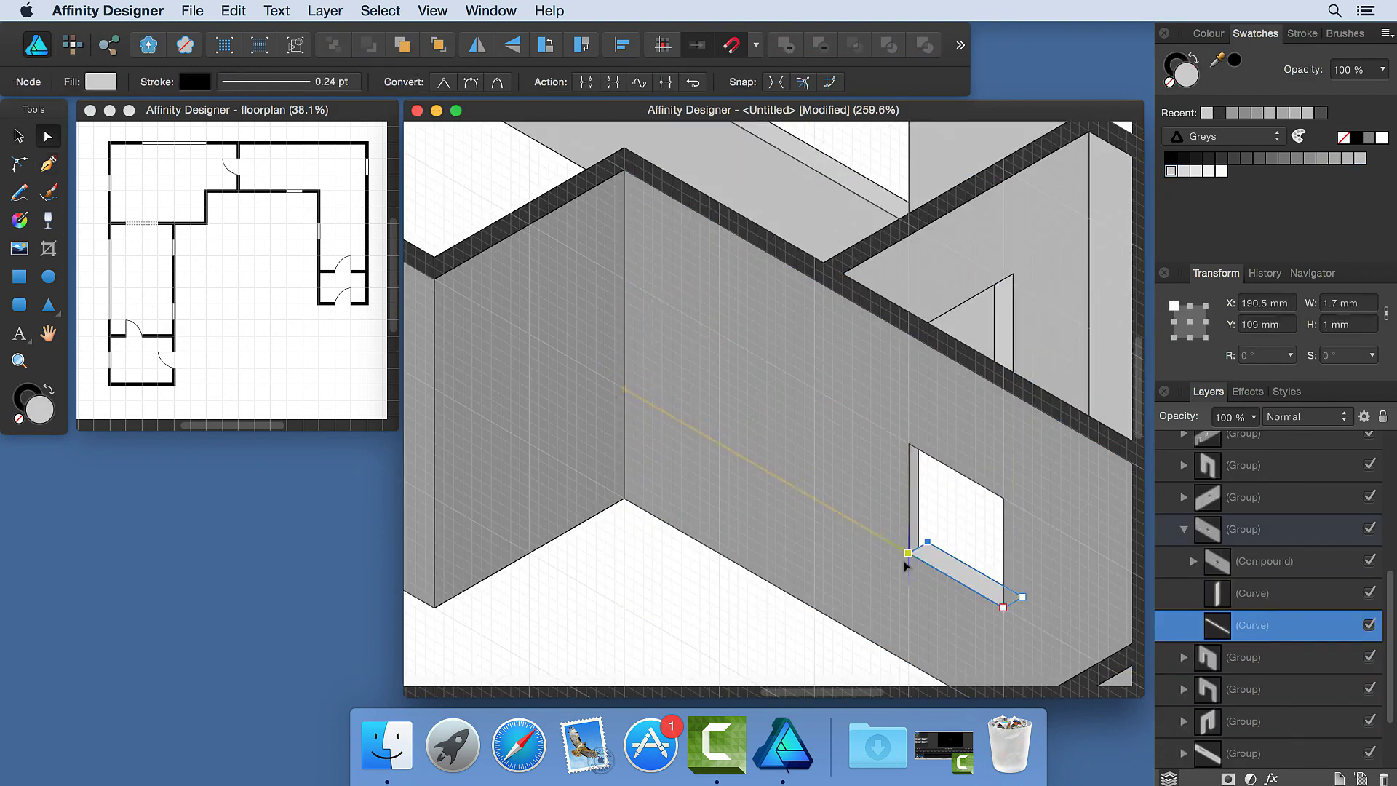
key("super+shift+z")
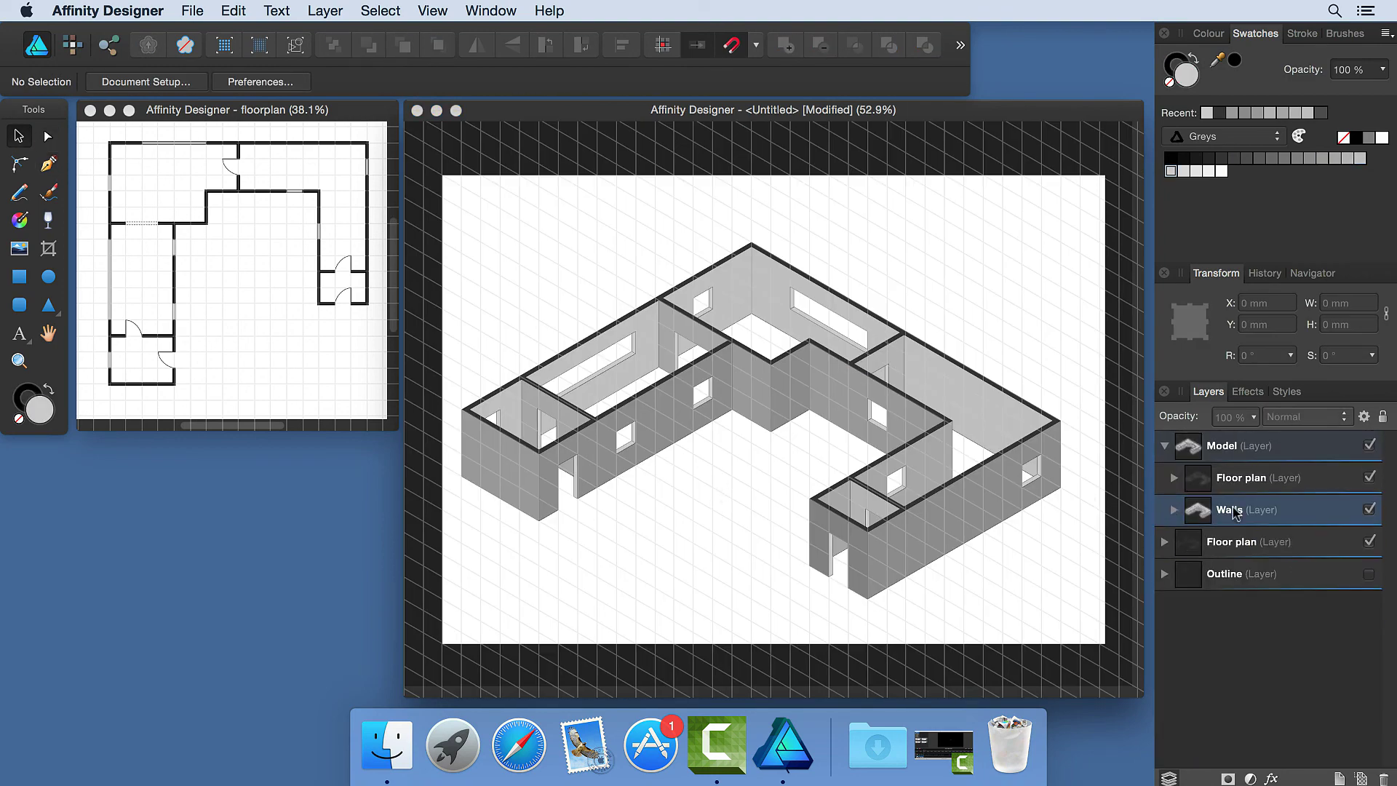
- Add a new layer named Ground inside the Model layer and place it below the Walls layer
left_click(1234, 511)
left_click(1339, 778)
double_click(1235, 510)
type("Ground")
key("Return")
left_click_drag(1196, 512, 1193, 547)
- Return the isometric grid to the ground plane through the Grid and Snapping Axis settings
left_click(432, 10)
left_click(472, 562)
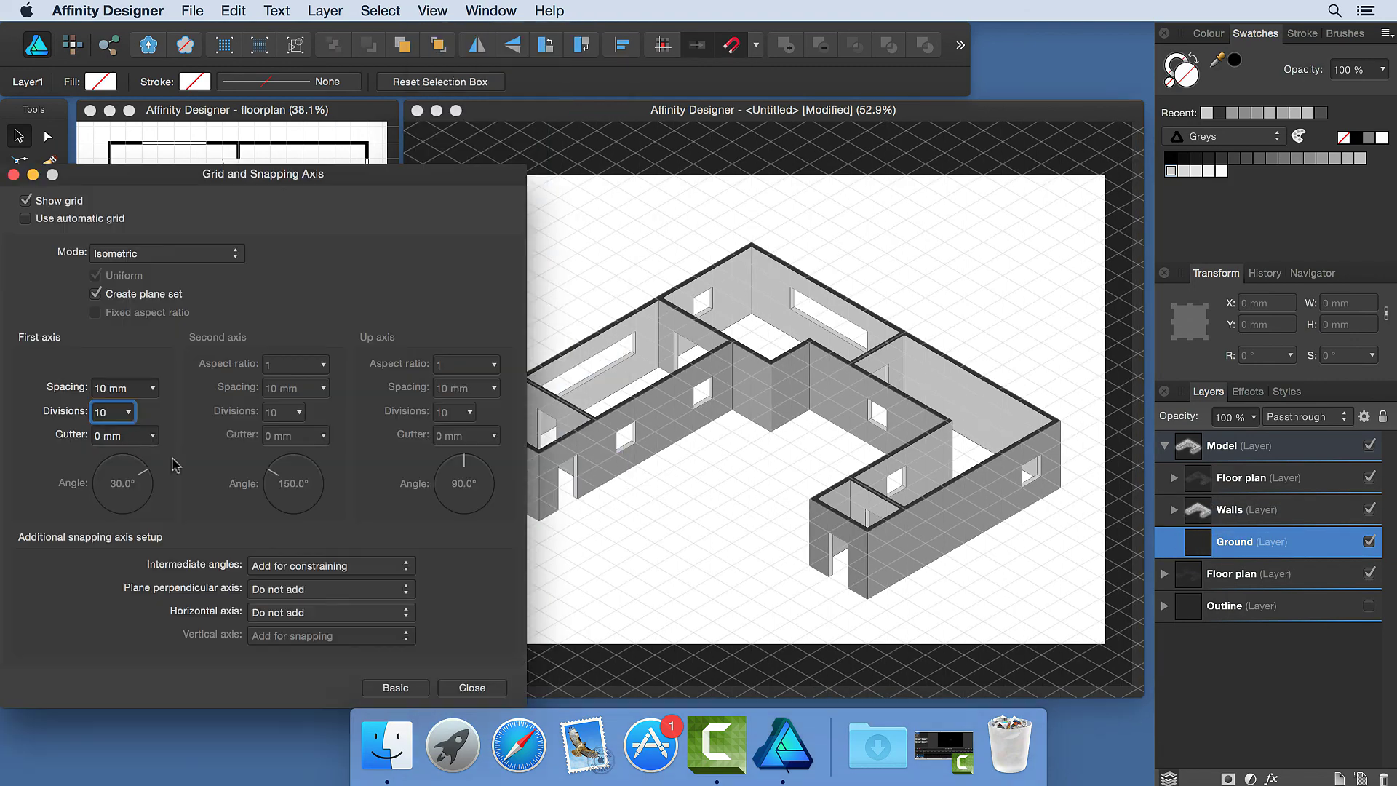
left_click(472, 687)
- Draw a closed ground outline with the Pen tool on the Ground layer, following the base corners of the building's outer walls
key("p")
left_click(867, 598)
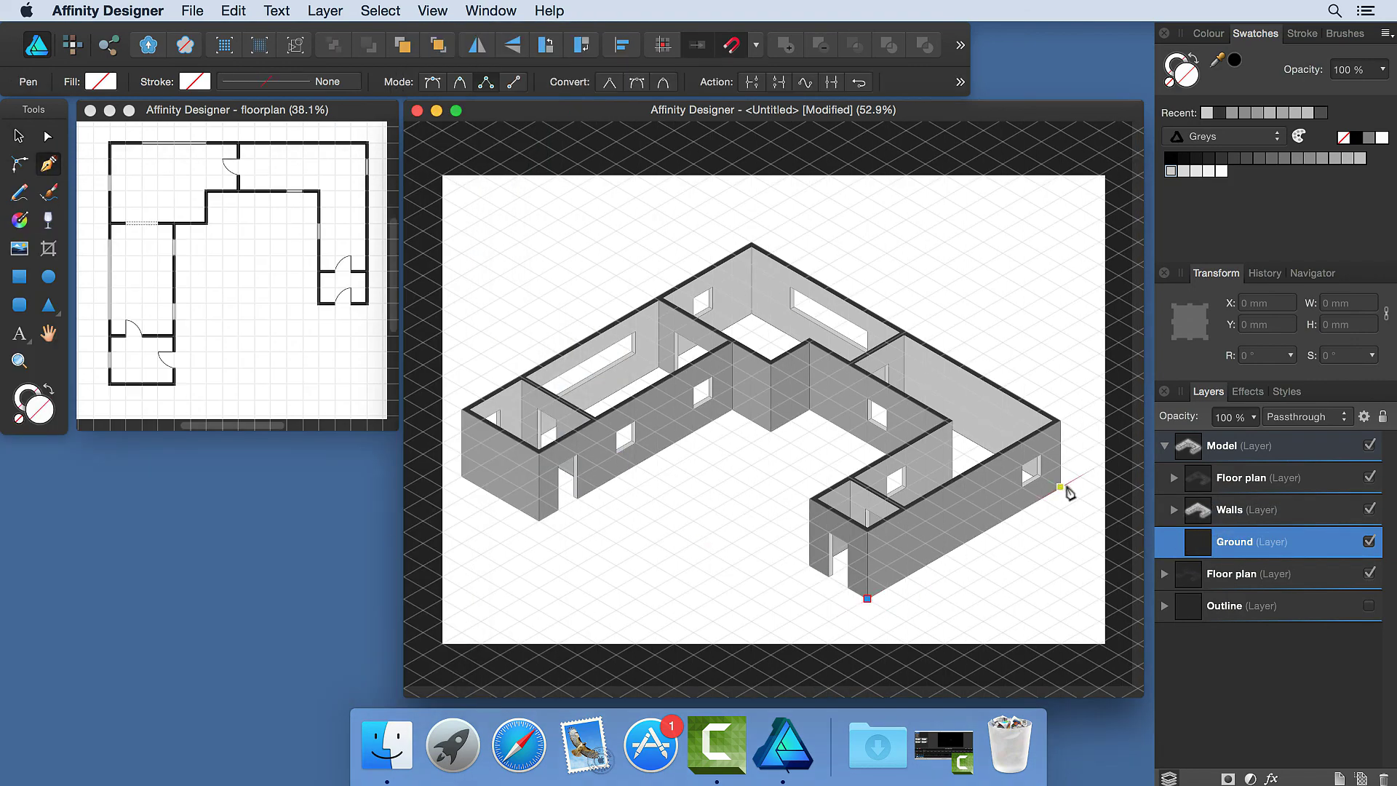
left_click(1060, 486)
left_click(750, 308)
left_click(461, 475)
left_click(538, 520)
left_click(731, 408)
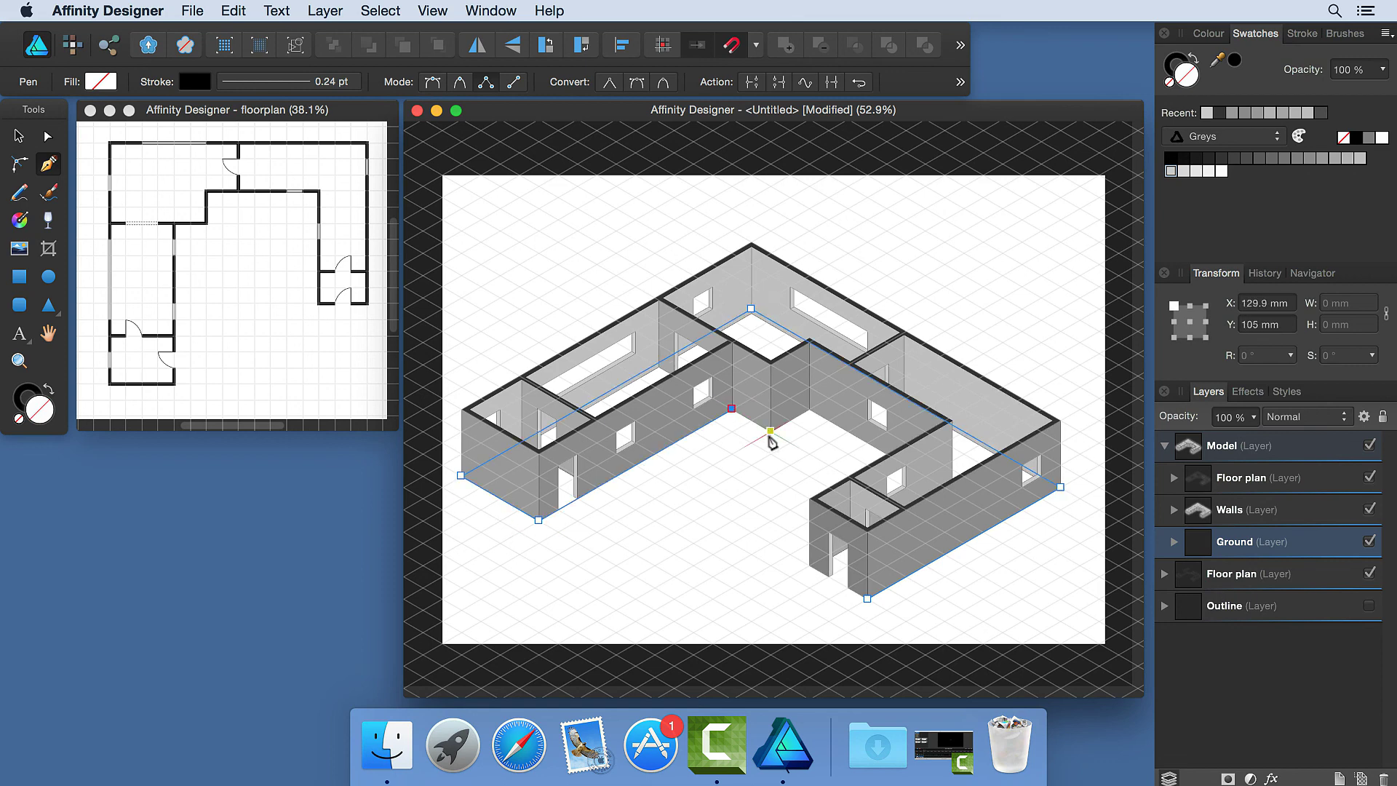
left_click(770, 431)
left_click(809, 408)
left_click(944, 486)
left_click(809, 564)
left_click(867, 598)
- Fill the ground shape with a very light grey from the Greys palette and deselect it
left_click(1196, 171)
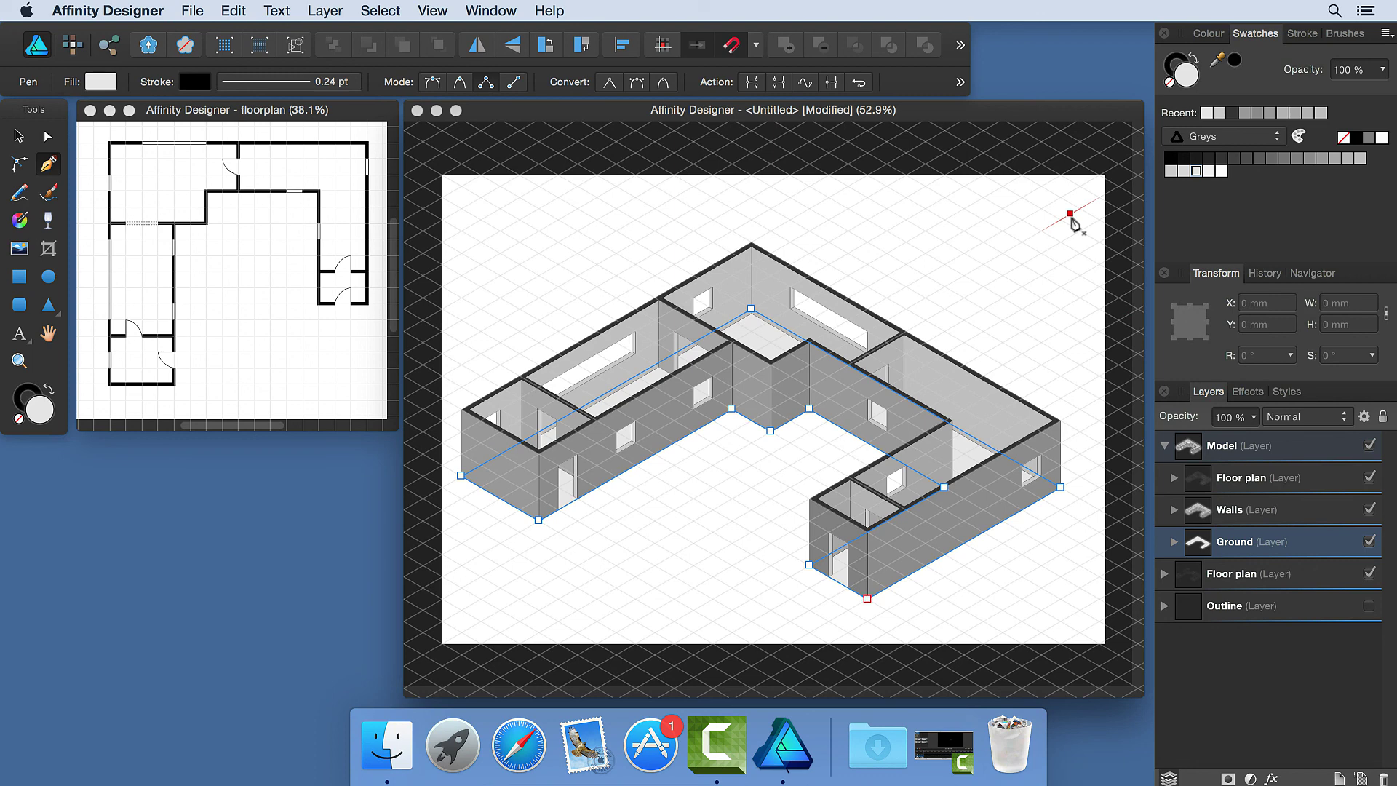
key("Escape")
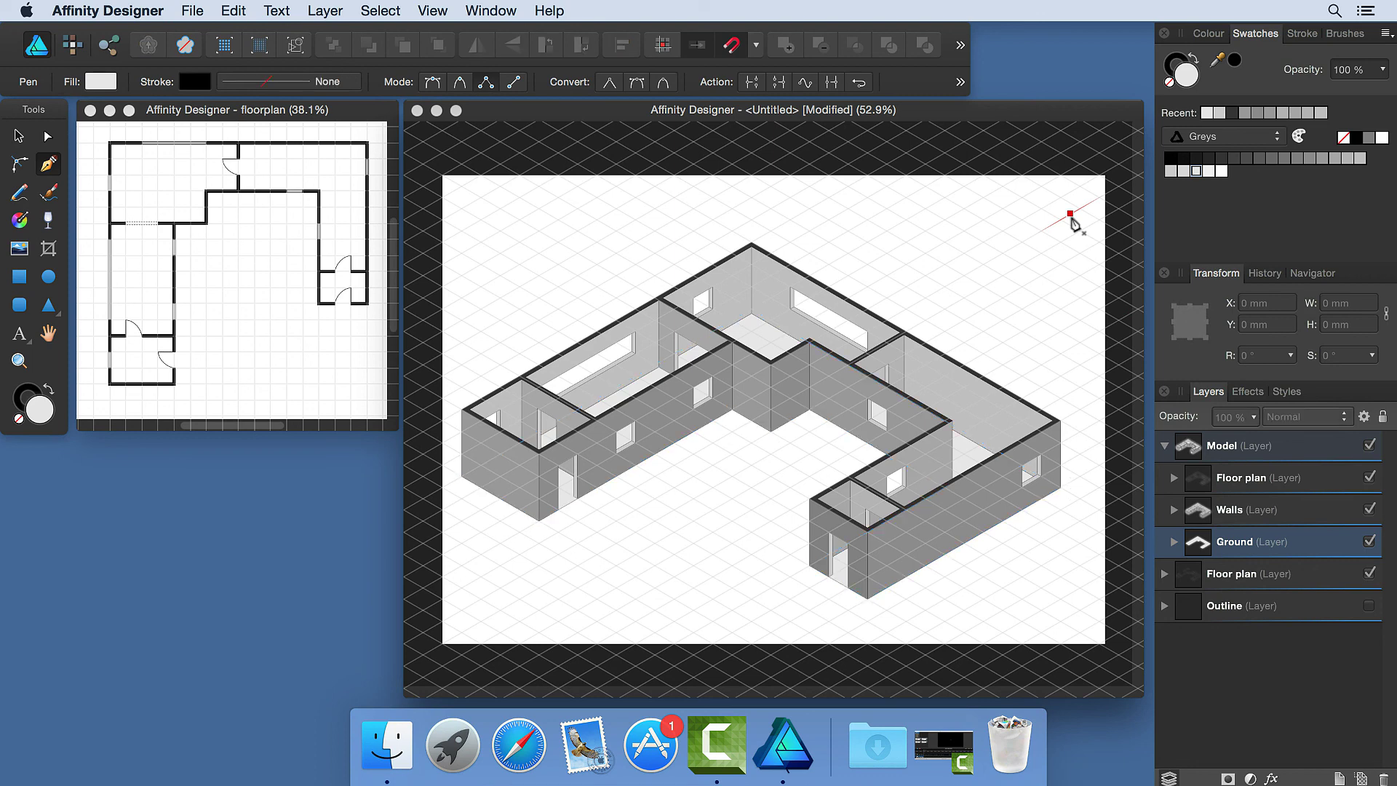
key("v")
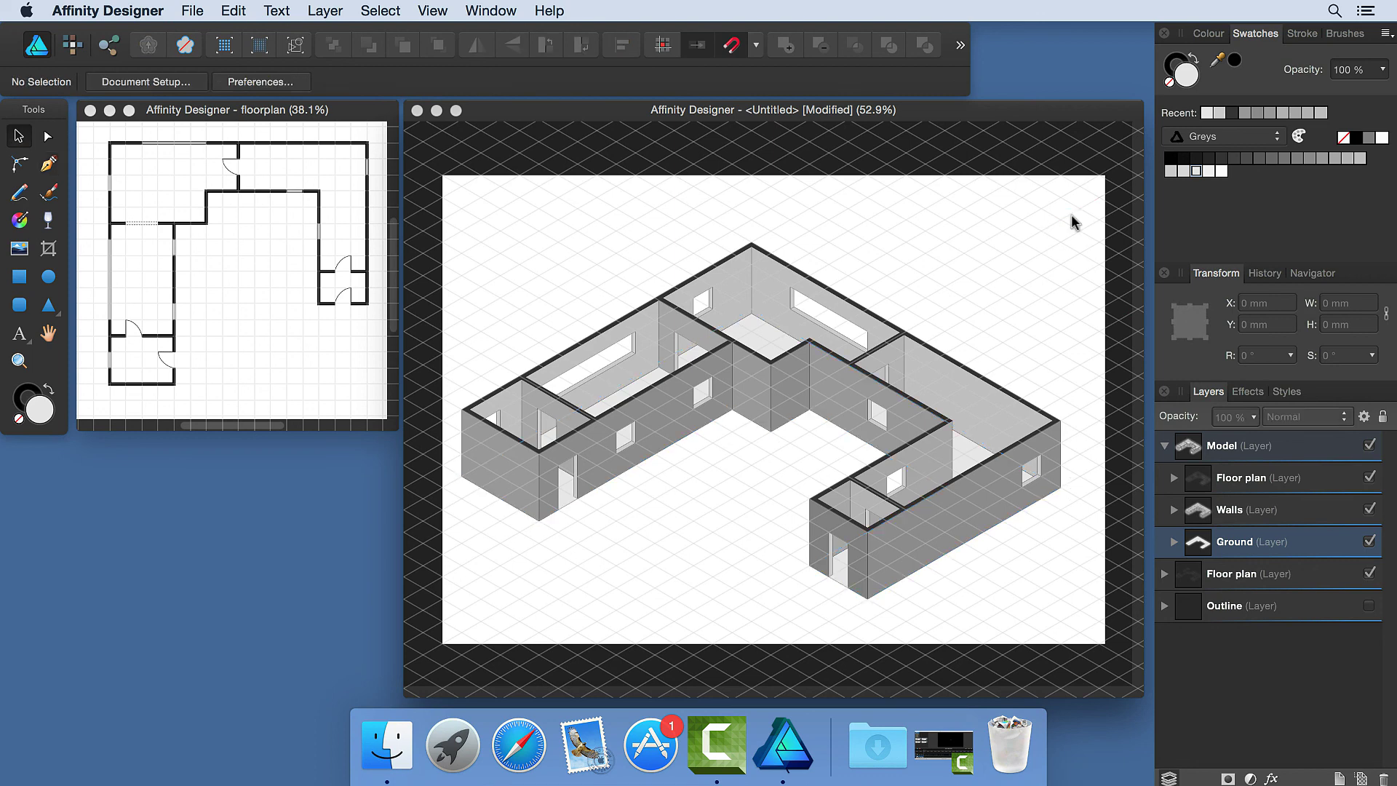
- Hide the grid and show the isometric model's document in full screen
key("super+apostrophe")
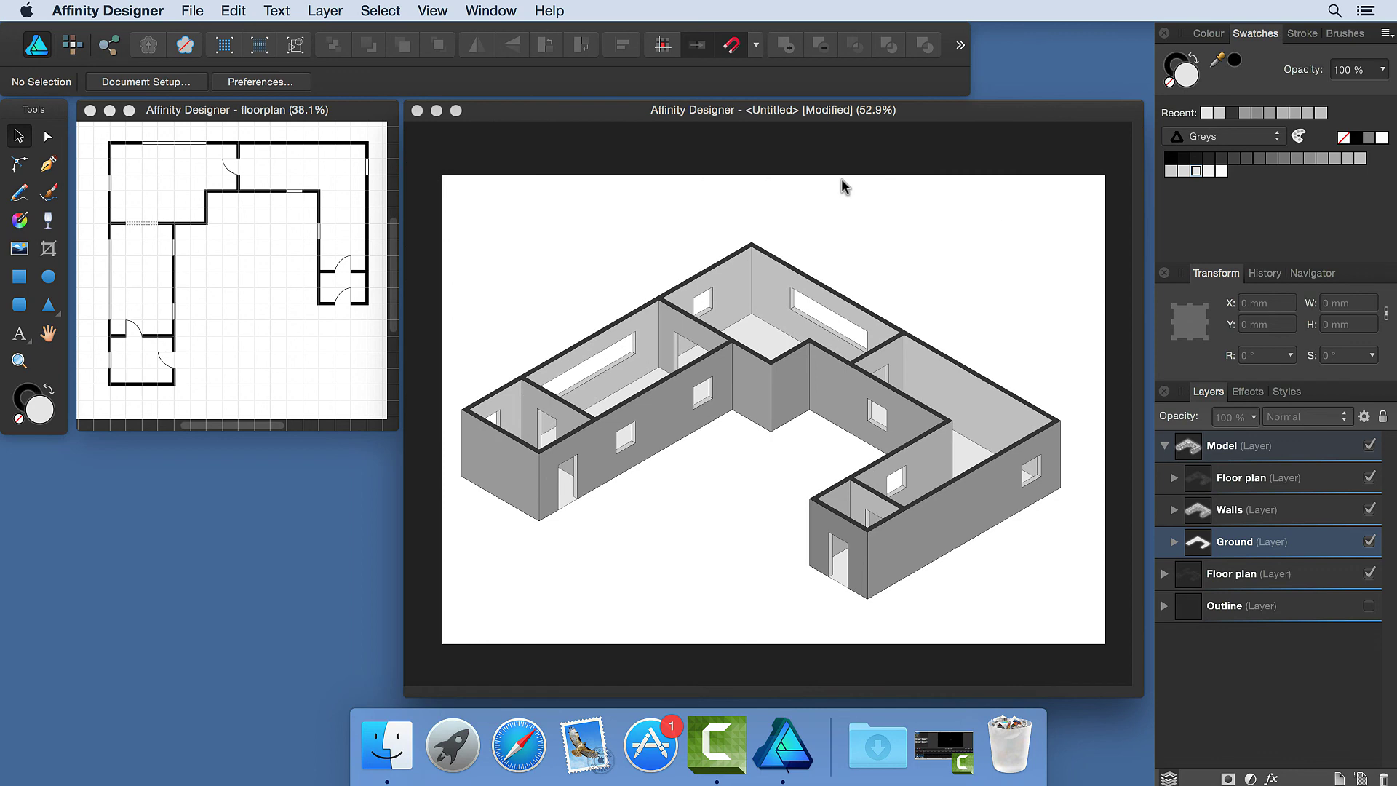
left_click(455, 110)
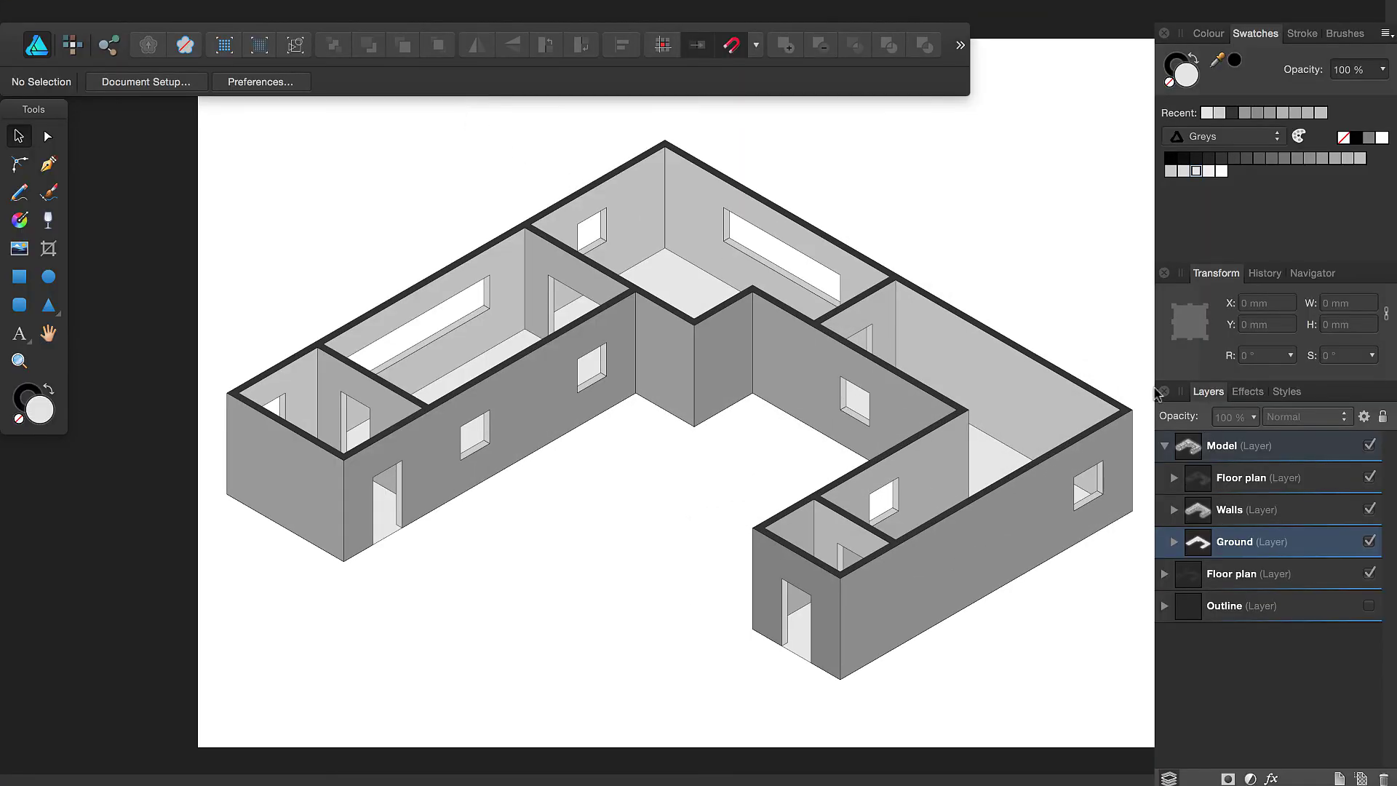
- Review the construction stages by toggling the Model, Floor plan and Outline layers, restoring Model and Floor plan with Outline hidden
left_click(1369, 445)
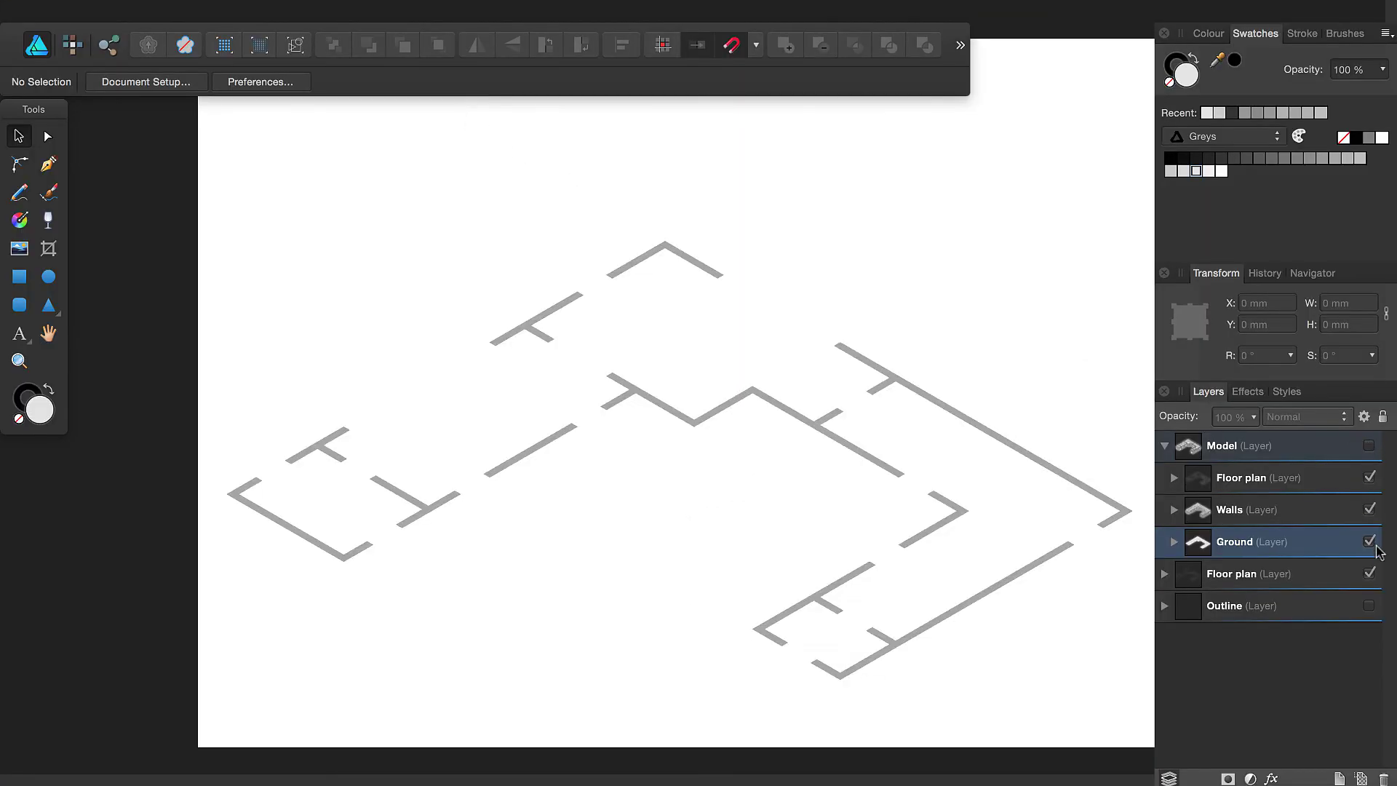
left_click(1369, 574)
left_click(1369, 606)
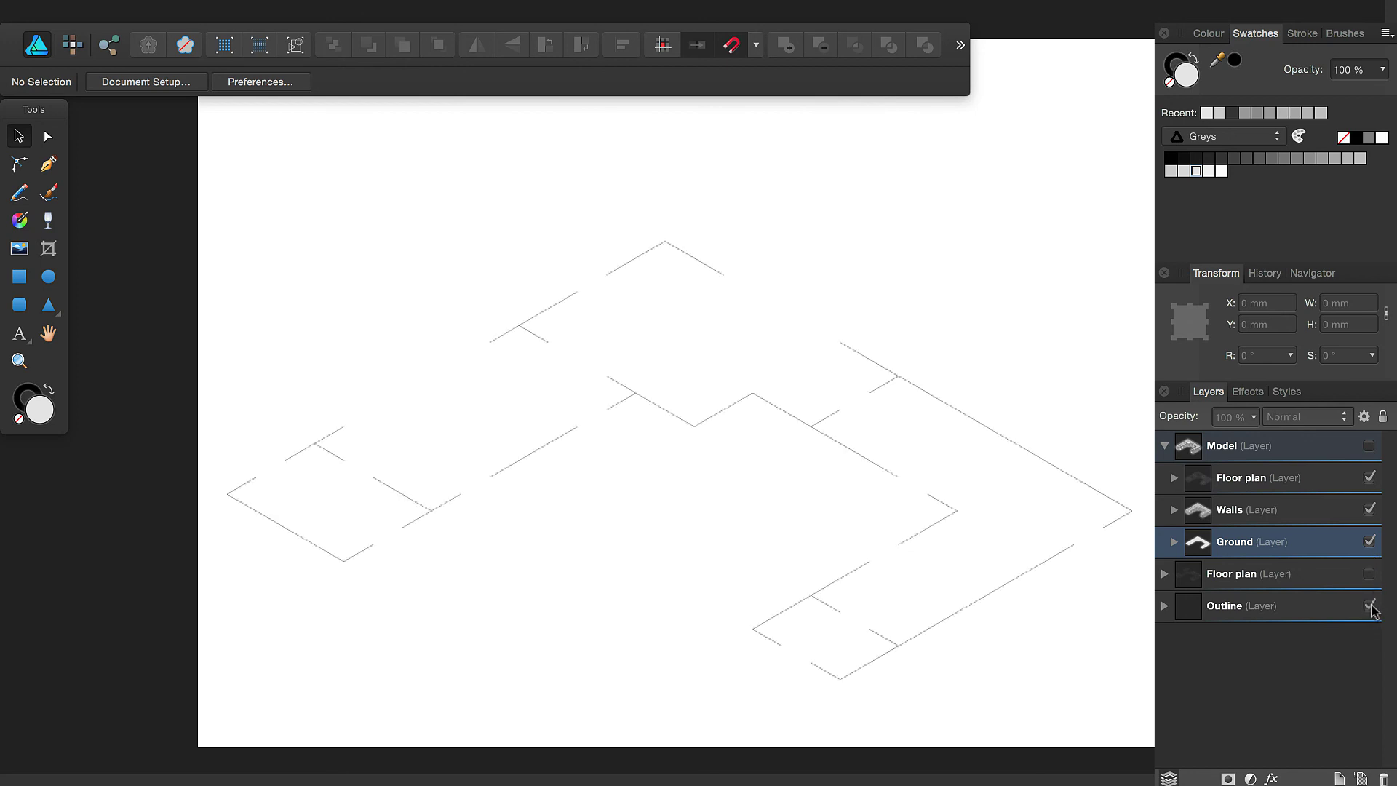
left_click(1371, 606)
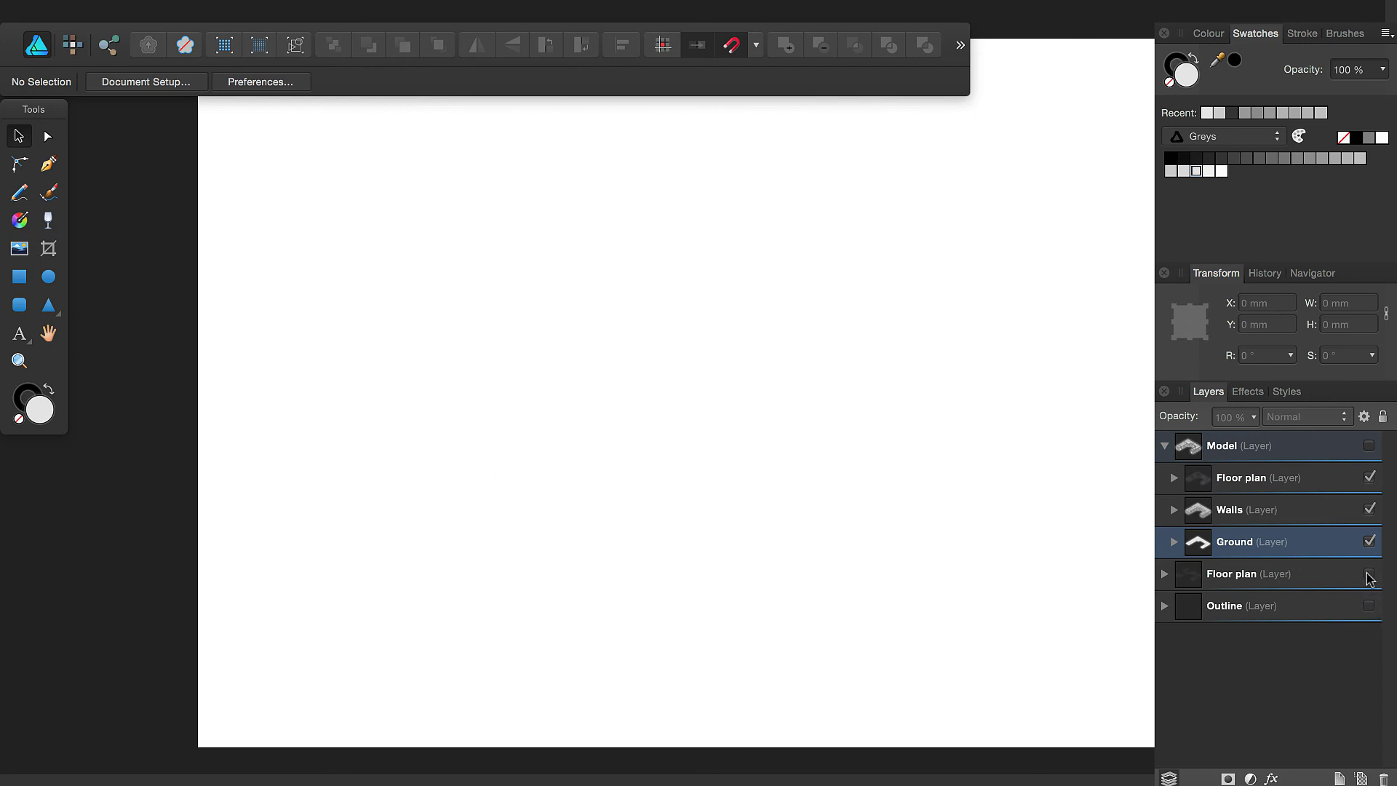
left_click(1369, 575)
left_click(1369, 446)
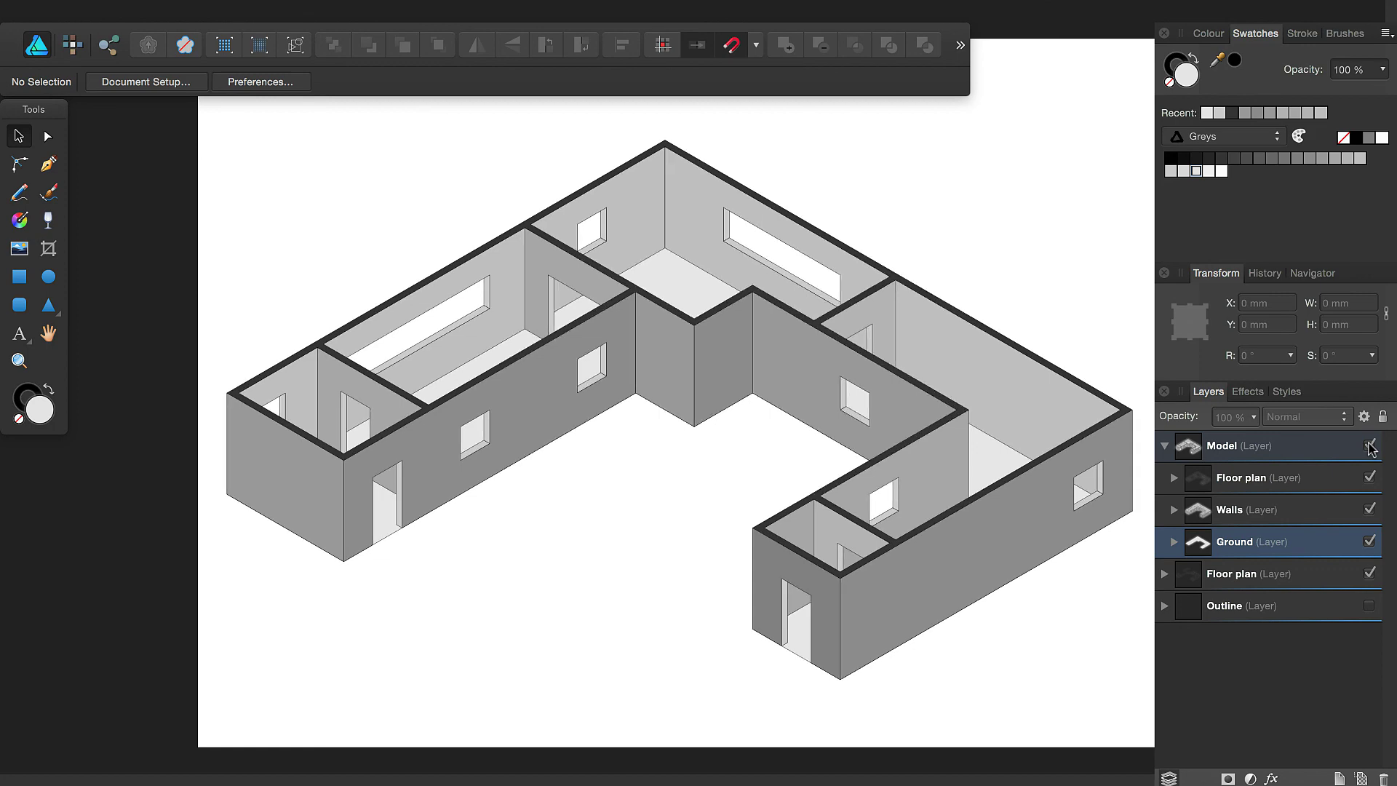